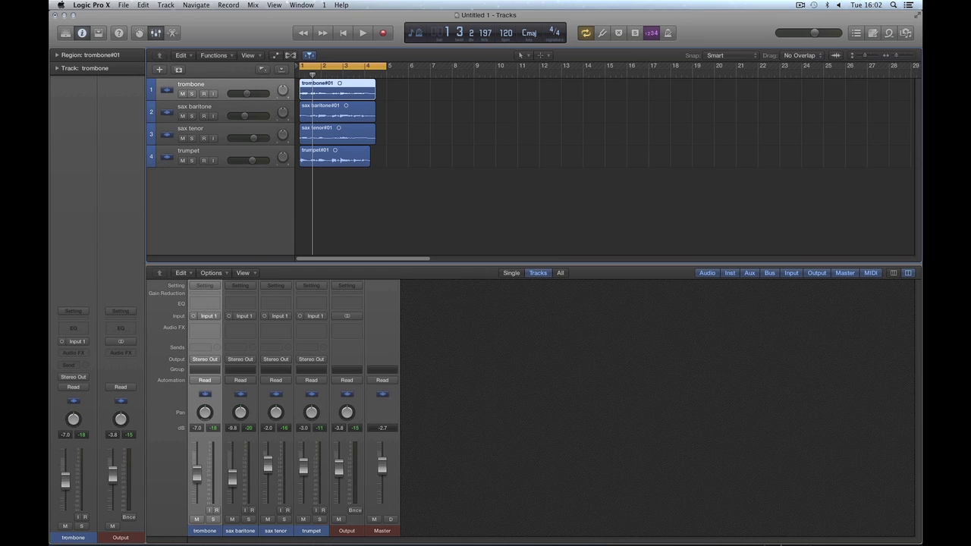
Step: Delete the four audio regions together with the trombone, sax baritone, sax tenor and trumpet tracks
{"action": "left_click_drag", "start_coordinate": [393, 85], "coordinate": [294, 159]}
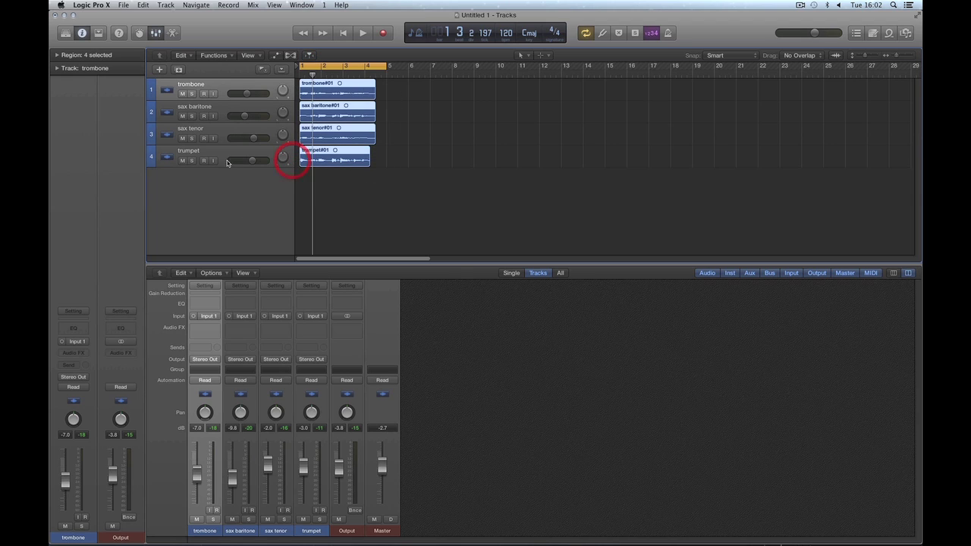
{"action": "left_click", "coordinate": [222, 95]}
{"action": "key", "text": "Delete"}
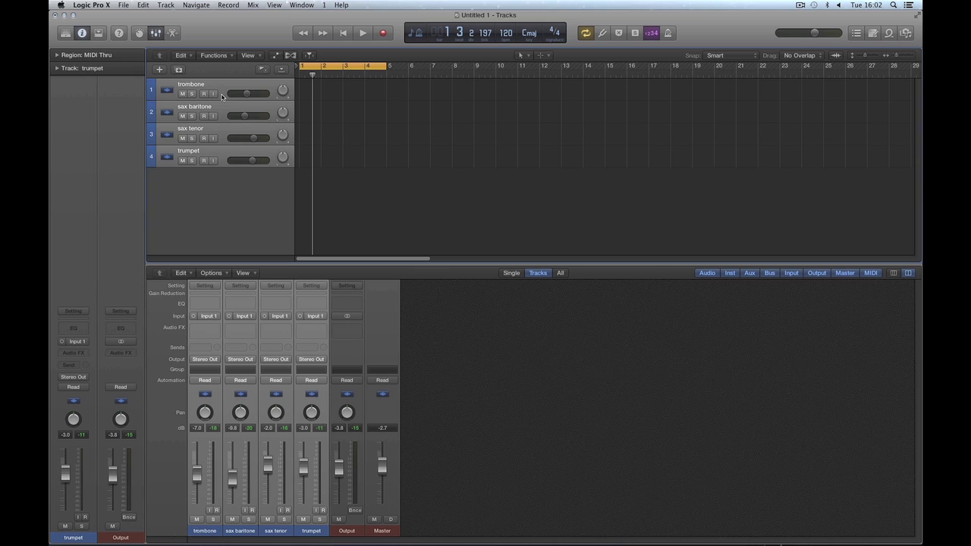
{"action": "key", "text": "super+BackSpace"}
Step: Create one software instrument track and set its volume to -0.7 dB
{"action": "left_click", "coordinate": [404, 42]}
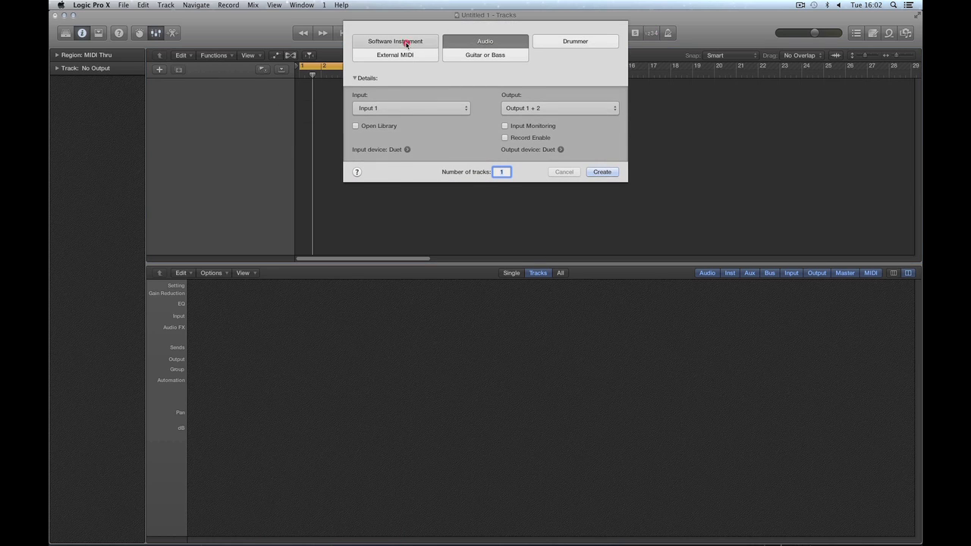
{"action": "left_click", "coordinate": [601, 147]}
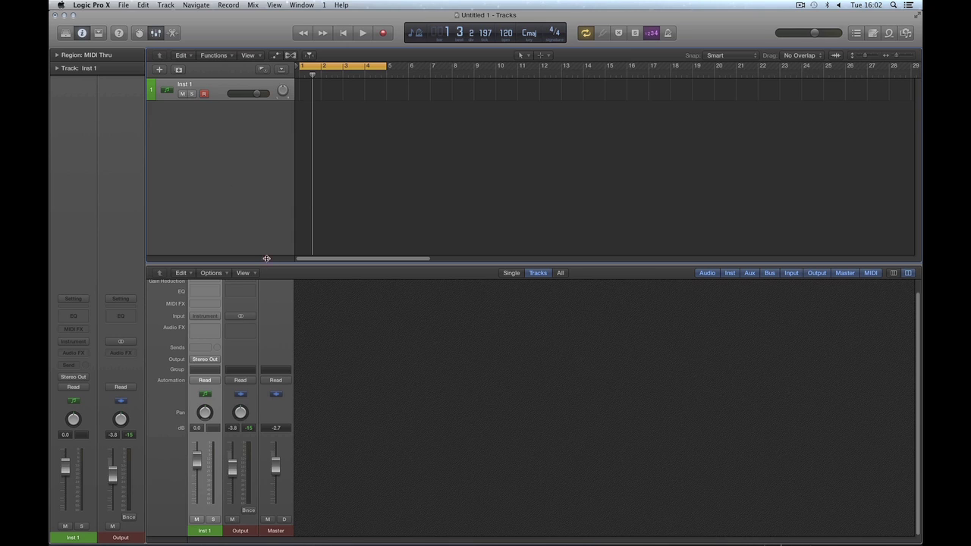
{"action": "left_click_drag", "start_coordinate": [265, 262], "coordinate": [266, 231]}
{"action": "left_click", "coordinate": [212, 88]}
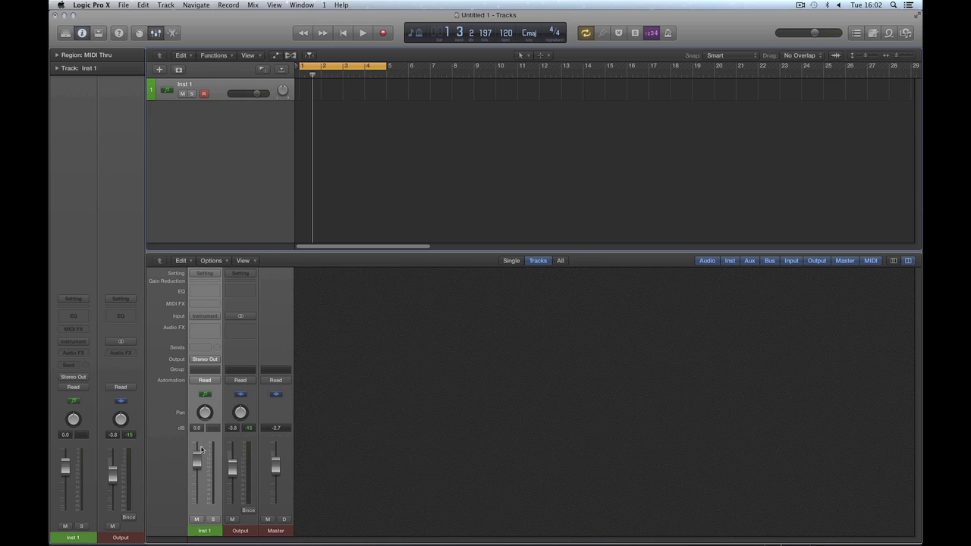
{"action": "left_click_drag", "start_coordinate": [200, 466], "coordinate": [199, 467]}
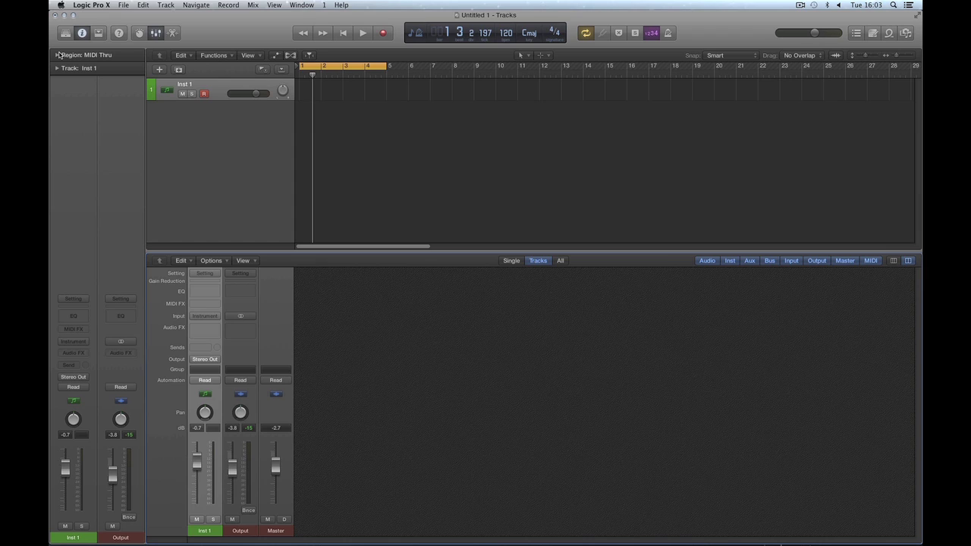
Step: Load the Boutique 909 drum machine patch from the Library onto the instrument track
{"action": "left_click", "coordinate": [219, 86]}
{"action": "left_click", "coordinate": [66, 32]}
{"action": "left_click", "coordinate": [79, 251]}
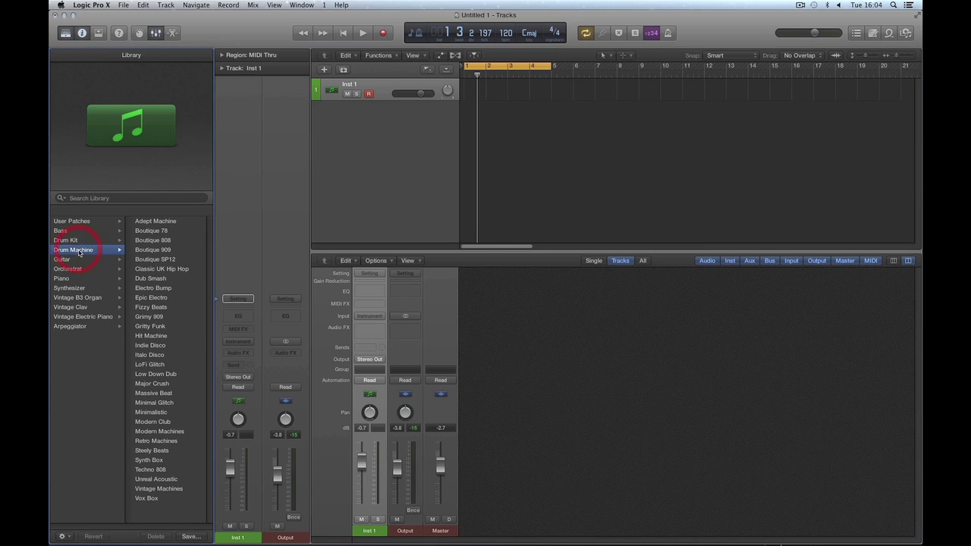
{"action": "left_click", "coordinate": [161, 251]}
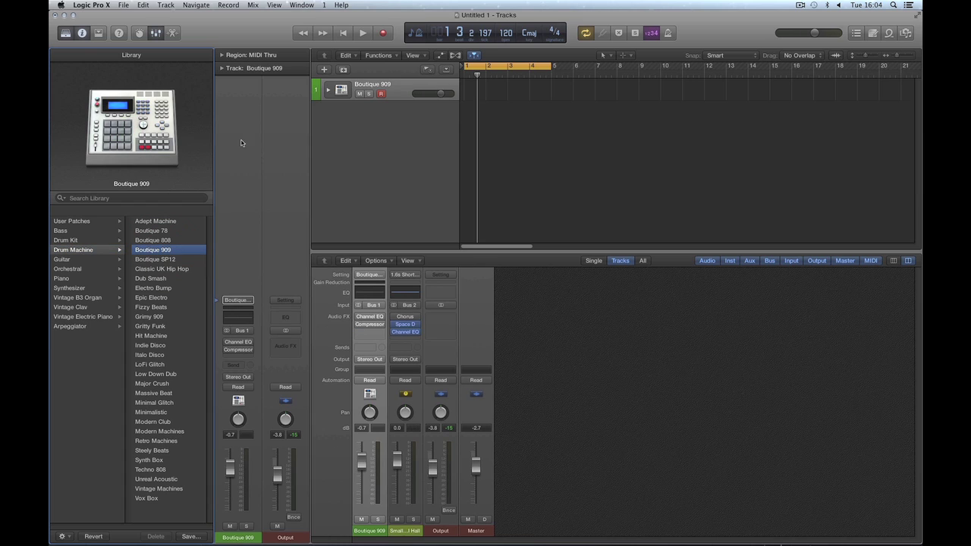
{"action": "left_click", "coordinate": [65, 32]}
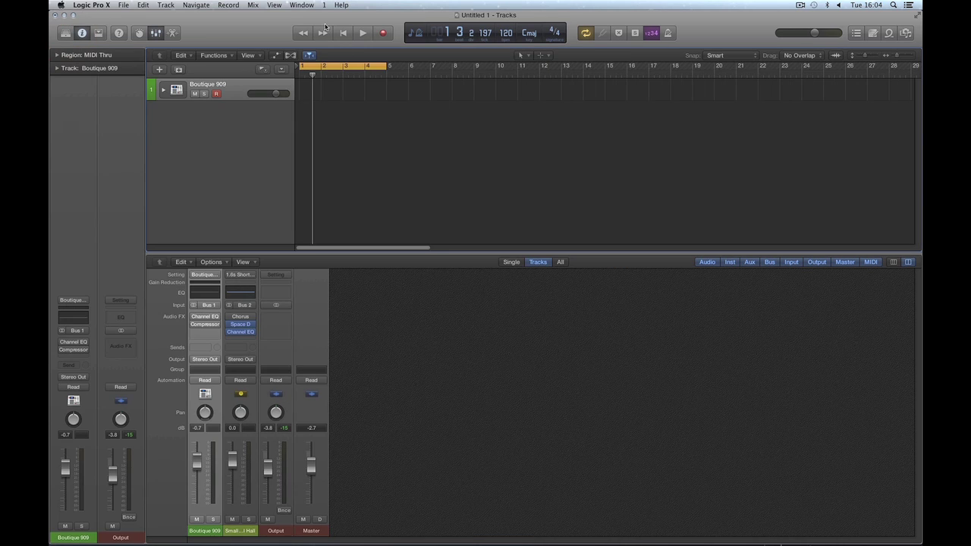
Step: Bring up the Musical Typing keyboard in the empty mixer area and shift its octave down to C1
{"action": "left_click", "coordinate": [301, 5]}
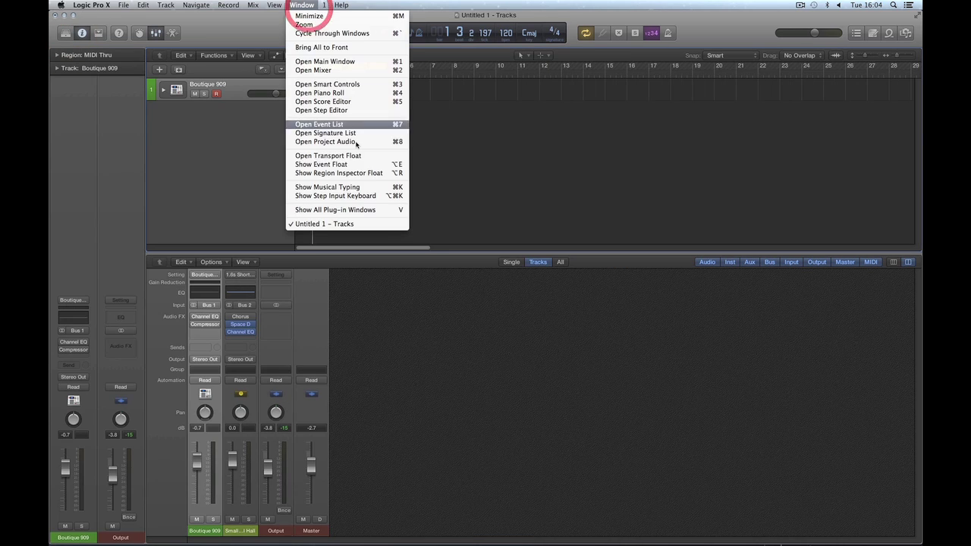
{"action": "left_click", "coordinate": [353, 188]}
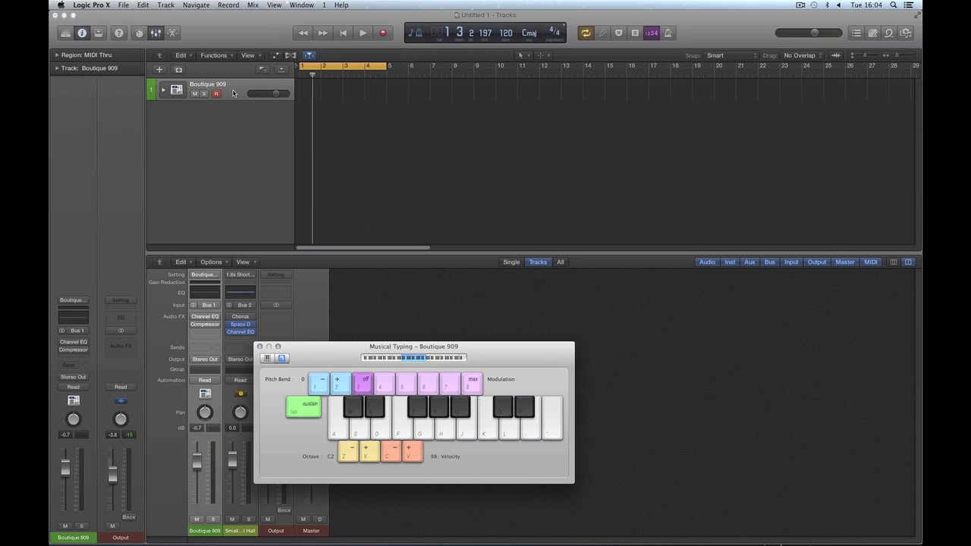
{"action": "left_click_drag", "start_coordinate": [332, 354], "coordinate": [506, 322]}
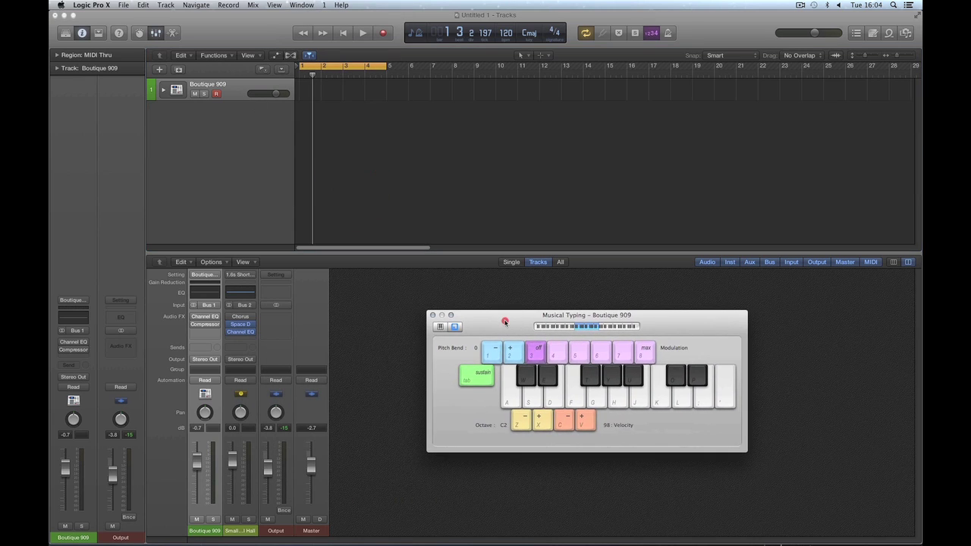
{"action": "left_click", "coordinate": [518, 391]}
{"action": "left_click", "coordinate": [619, 383]}
{"action": "left_click_drag", "start_coordinate": [587, 328], "coordinate": [578, 327]}
Step: Audition several Boutique 909 drum sounds with the Musical Typing keyboard, and close it
{"action": "left_click", "coordinate": [509, 391]}
{"action": "left_click", "coordinate": [547, 377]}
{"action": "left_click", "coordinate": [539, 391]}
{"action": "left_click", "coordinate": [509, 391]}
{"action": "left_click", "coordinate": [597, 394]}
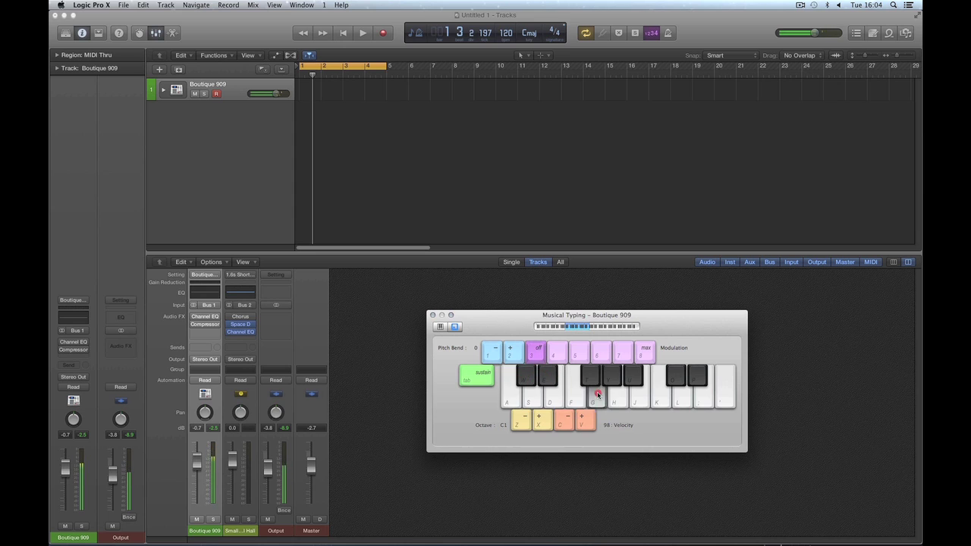
{"action": "left_click", "coordinate": [233, 91]}
{"action": "key", "text": "f"}
{"action": "key", "text": "a"}
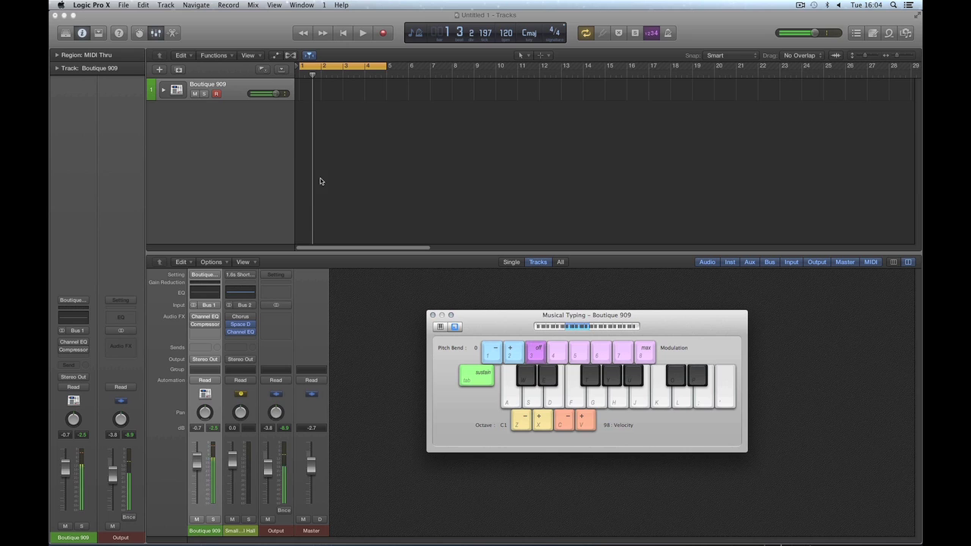
{"action": "left_click", "coordinate": [433, 315]}
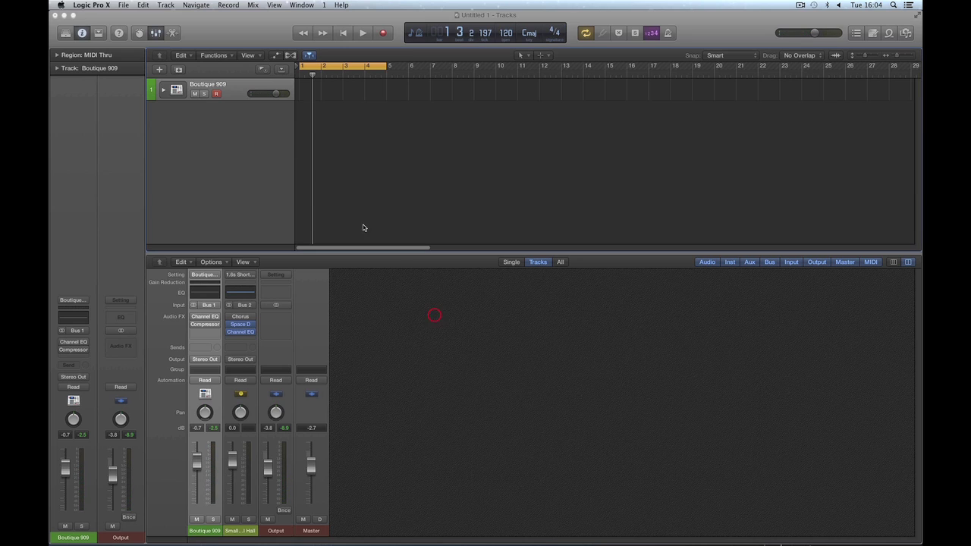
Step: Draw an empty one-bar MIDI region at bar 1 of the Boutique 909 track with the Pencil tool
{"action": "key", "text": "t"}
{"action": "left_click", "coordinate": [370, 141]}
{"action": "left_click", "coordinate": [318, 94]}
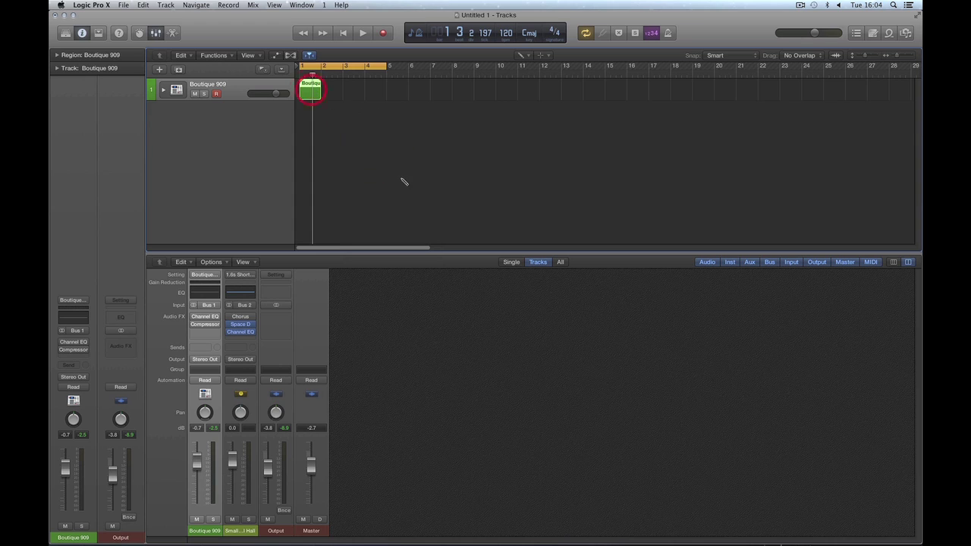
Step: Show the region enlarged in the Piano Roll around C1, with the Pencil tool active and the playhead at the project start
{"action": "key", "text": "p"}
{"action": "left_click_drag", "start_coordinate": [433, 377], "coordinate": [434, 267]}
{"action": "key", "text": "super+Right"}
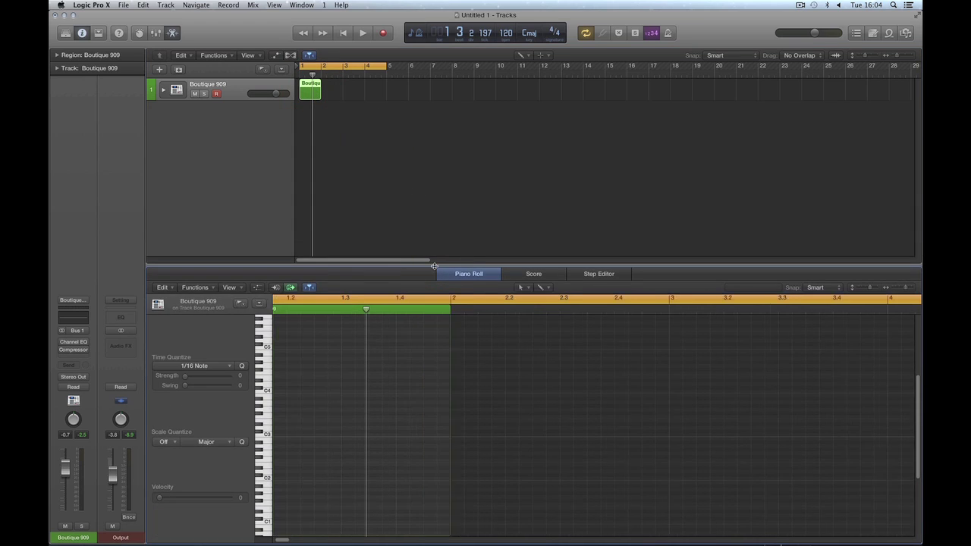
{"action": "key", "text": "super+Right"}
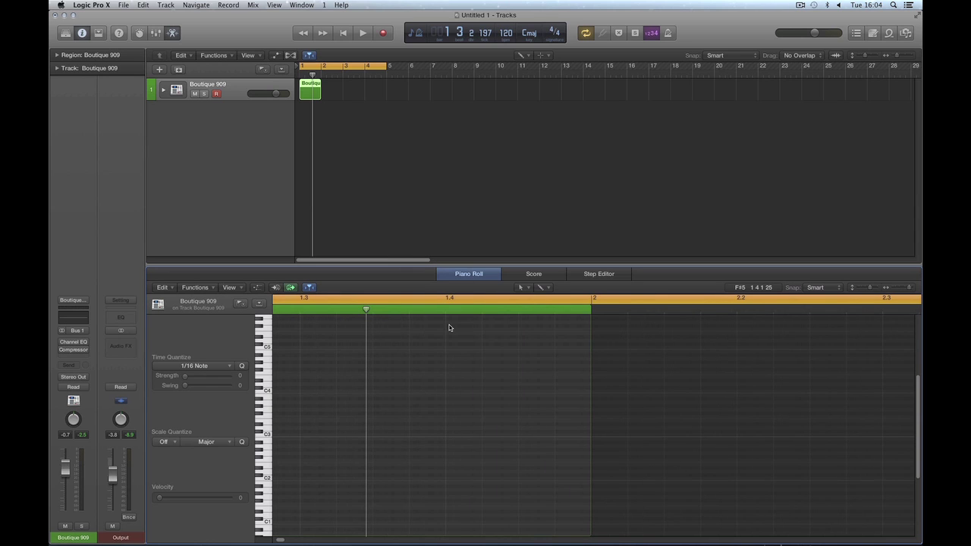
{"action": "key", "text": "super+Down"}
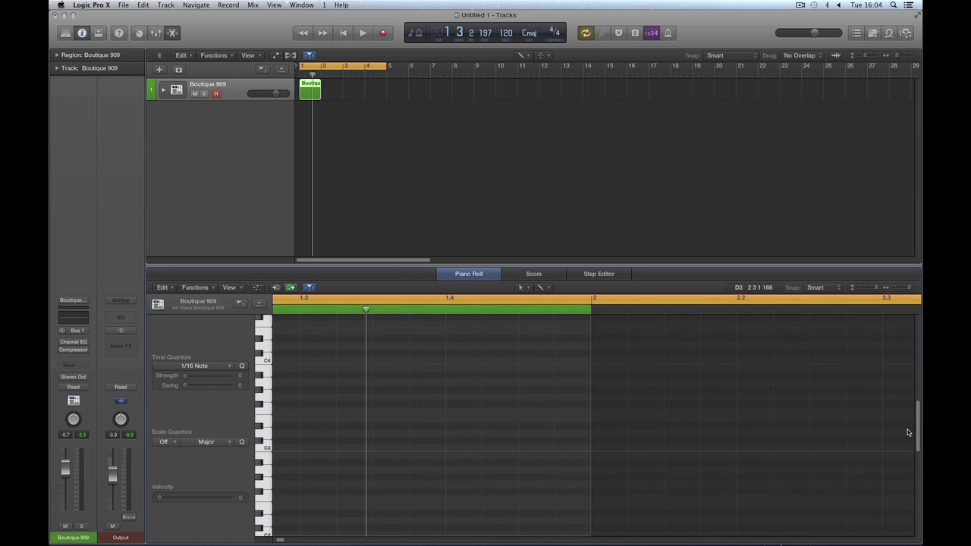
{"action": "left_click_drag", "start_coordinate": [918, 427], "coordinate": [917, 465]}
{"action": "key", "text": "t"}
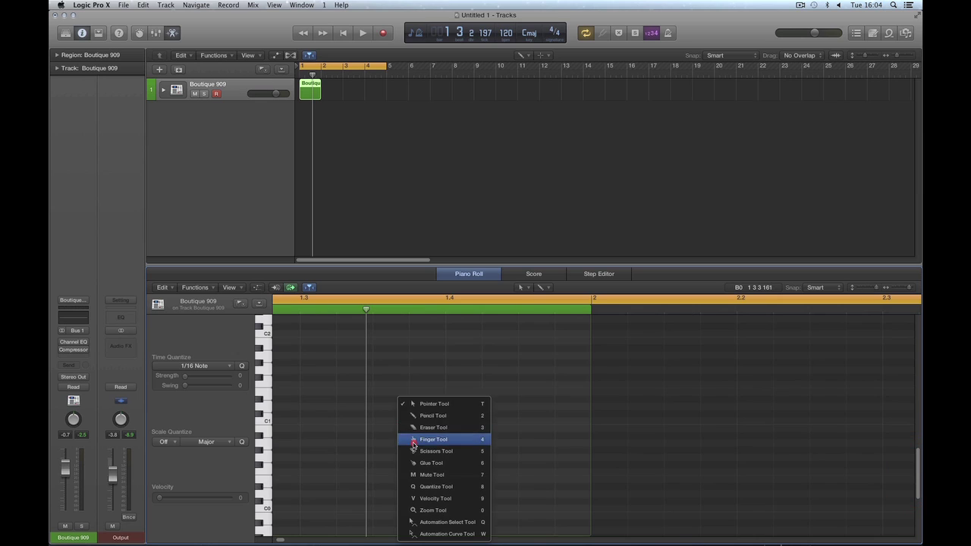
{"action": "left_click", "coordinate": [416, 417]}
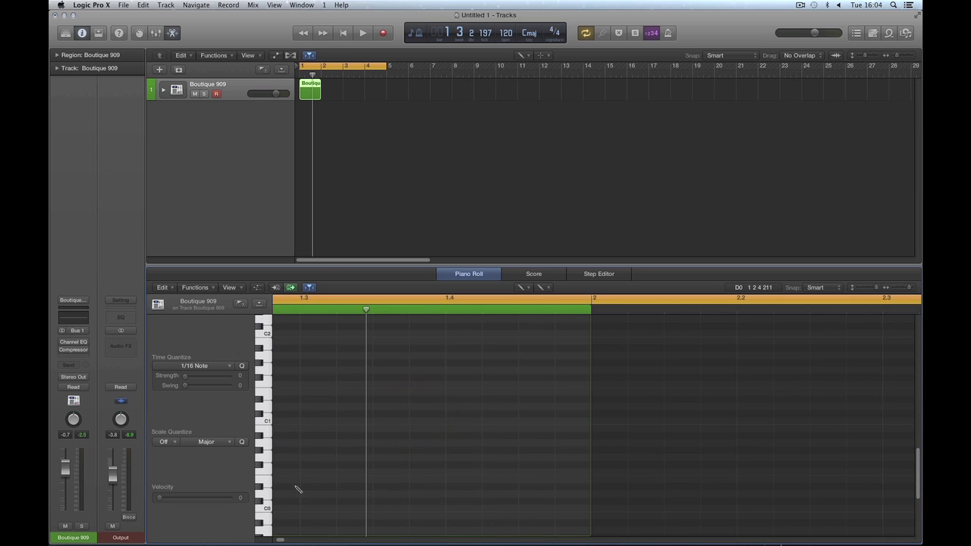
{"action": "left_click", "coordinate": [343, 33]}
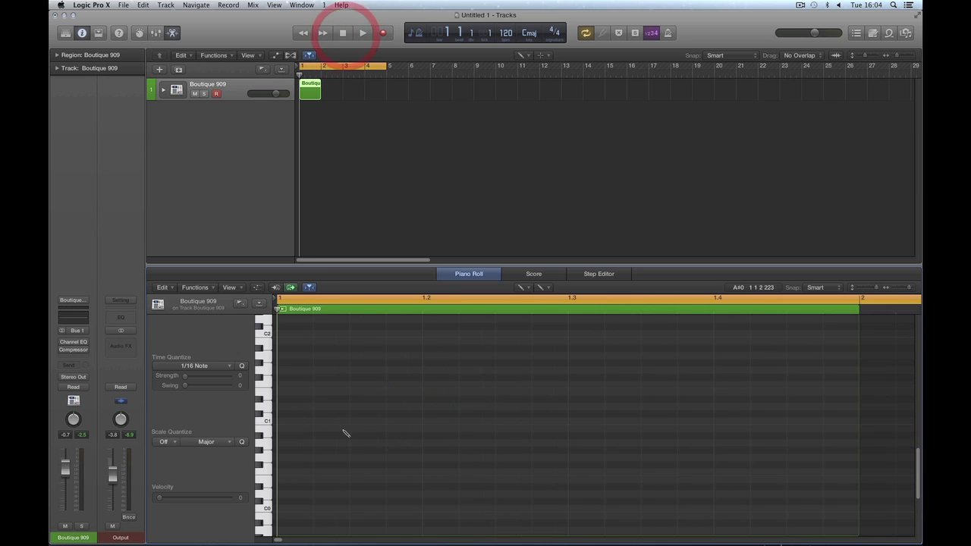
Step: Draw four C1 kick notes, one on each beat of the bar, each just under a sixteenth long
{"action": "left_click", "coordinate": [284, 421]}
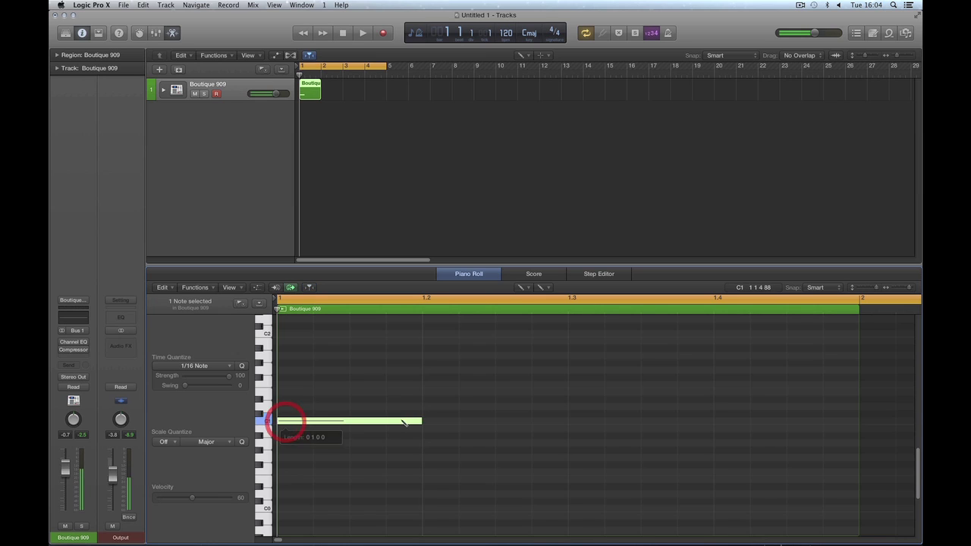
{"action": "left_click_drag", "start_coordinate": [422, 422], "coordinate": [308, 423]}
{"action": "left_click", "coordinate": [426, 422]}
{"action": "left_click", "coordinate": [572, 422]}
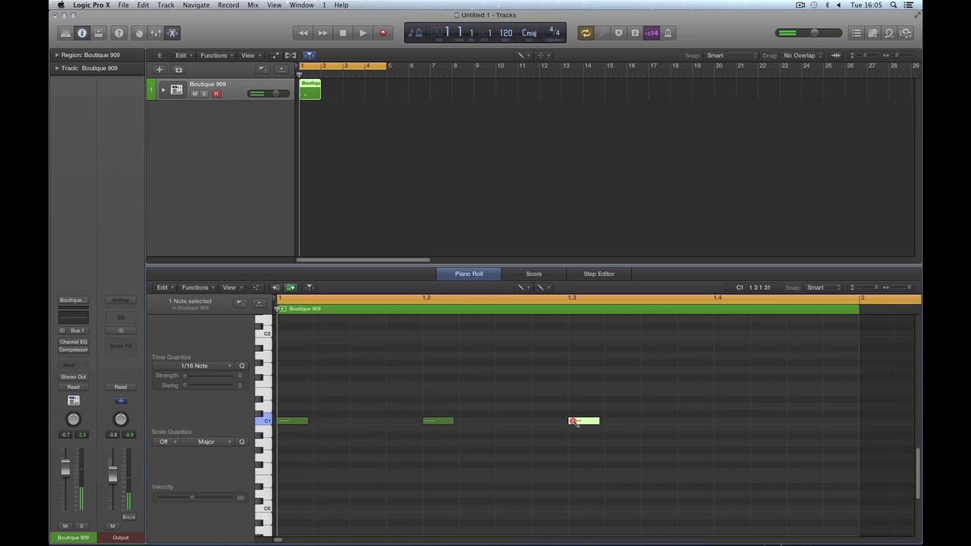
{"action": "left_click", "coordinate": [717, 422]}
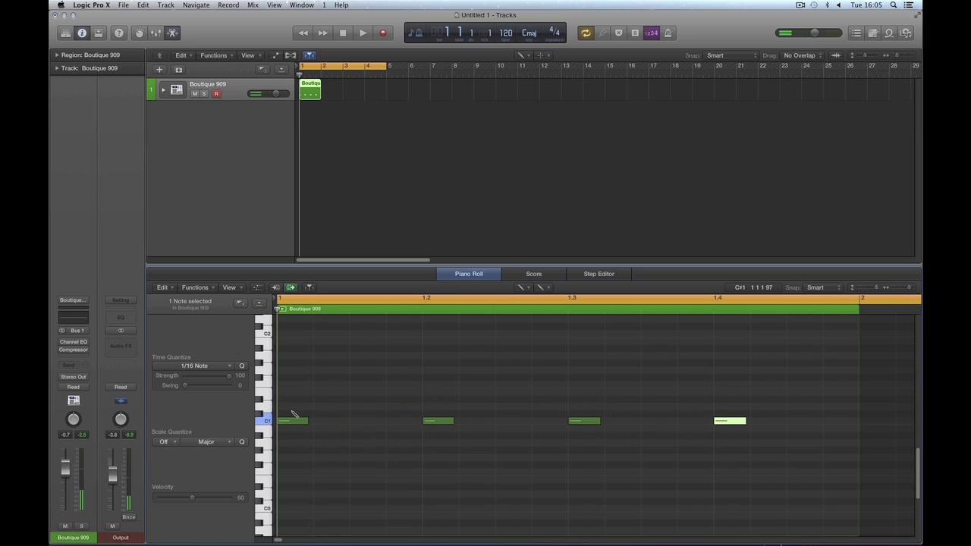
Step: Add E1 and D#1 notes on beats 2 and 4, plus one E1 note on the bar's last sixteenth
{"action": "left_click", "coordinate": [438, 392]}
{"action": "left_click", "coordinate": [438, 398]}
{"action": "left_click", "coordinate": [730, 393]}
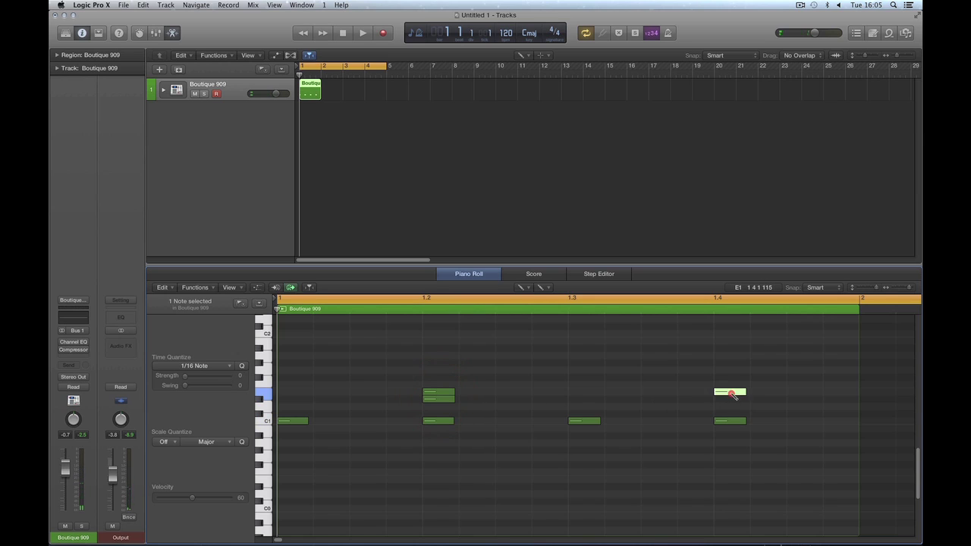
{"action": "left_click", "coordinate": [730, 399]}
{"action": "left_click", "coordinate": [838, 393]}
{"action": "left_click", "coordinate": [838, 393]}
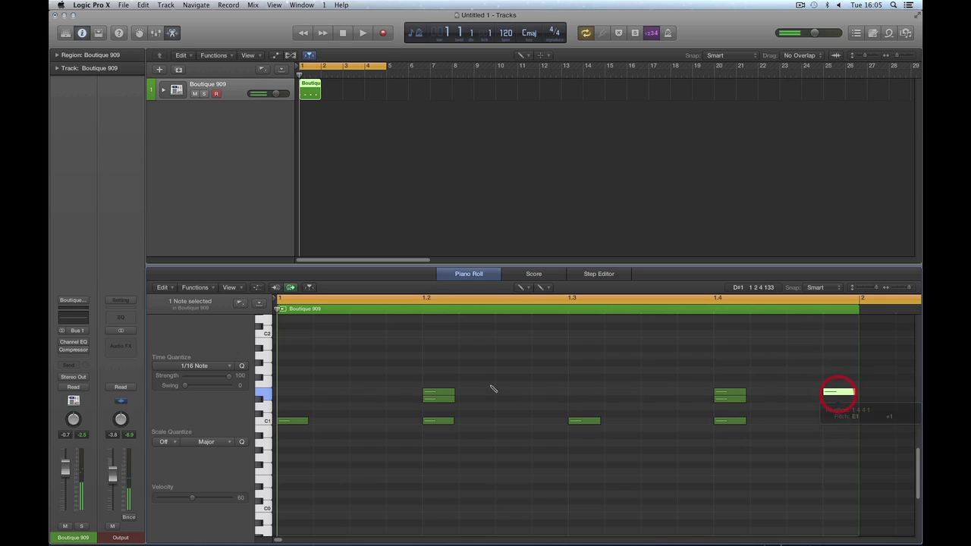
Step: Draw F#1 notes on the first, second and fourth sixteenths of beats 1 and 2, and the first two of beat 3
{"action": "left_click", "coordinate": [285, 377]}
{"action": "left_click", "coordinate": [284, 377]}
{"action": "left_click", "coordinate": [328, 377]}
{"action": "left_click", "coordinate": [400, 376]}
{"action": "left_click", "coordinate": [437, 377]}
{"action": "left_click", "coordinate": [478, 377]}
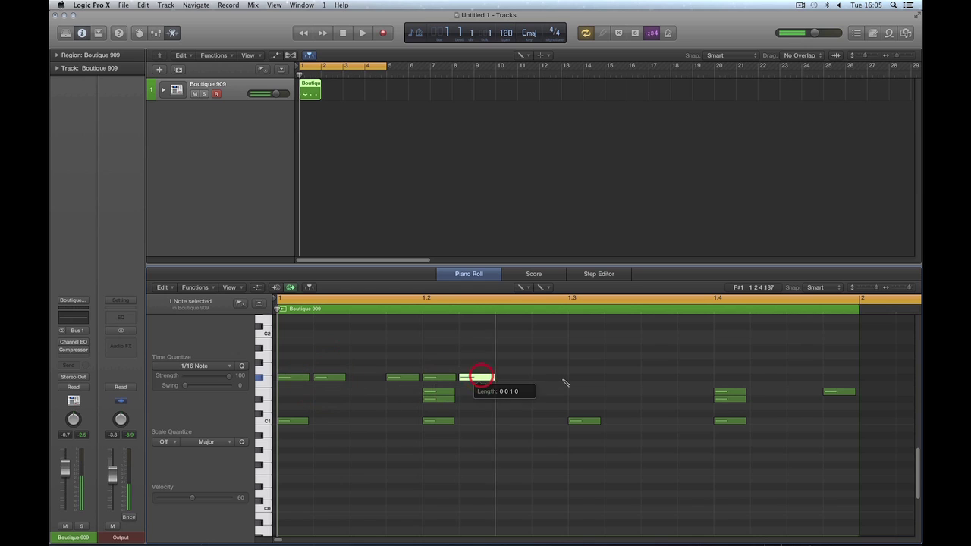
{"action": "left_click", "coordinate": [549, 376]}
{"action": "left_click", "coordinate": [592, 377]}
{"action": "left_click", "coordinate": [620, 377]}
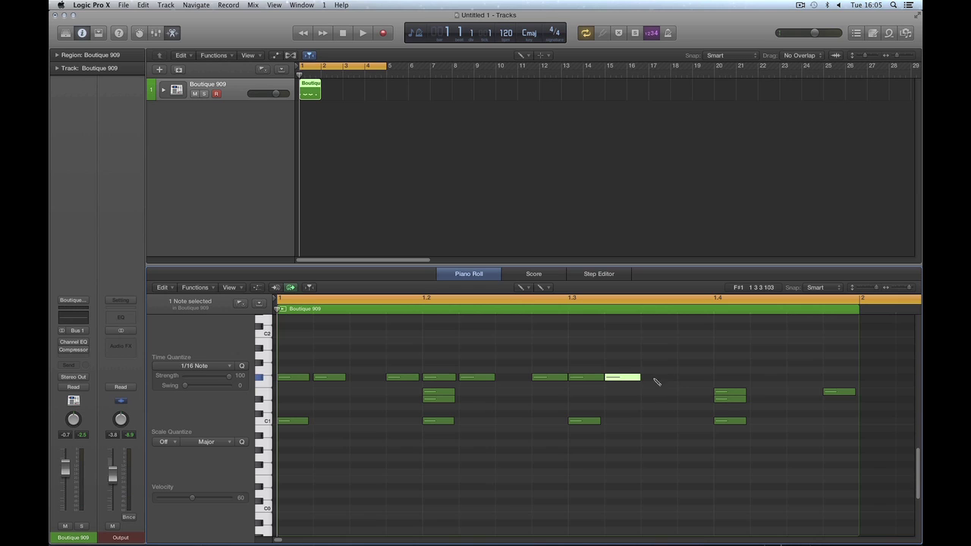
Step: Shorten the last three F#1 notes around beat 3 slightly, and reactivate the Pencil tool
{"action": "key", "text": "Escape"}
{"action": "left_click", "coordinate": [650, 399]}
{"action": "left_click_drag", "start_coordinate": [619, 386], "coordinate": [560, 379]}
{"action": "key", "text": "t"}
{"action": "left_click", "coordinate": [644, 414]}
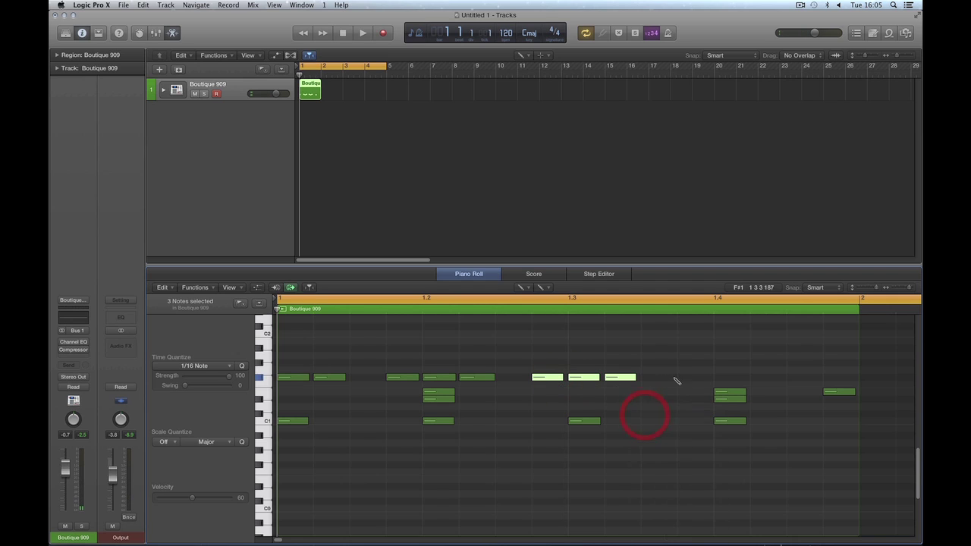
Step: Add F#1 notes on the last sixteenth of beat 3 and the first, second and fourth sixteenths of beat 4
{"action": "left_click", "coordinate": [685, 376]}
{"action": "left_click", "coordinate": [722, 377]}
{"action": "left_click", "coordinate": [764, 377]}
{"action": "left_click", "coordinate": [834, 376]}
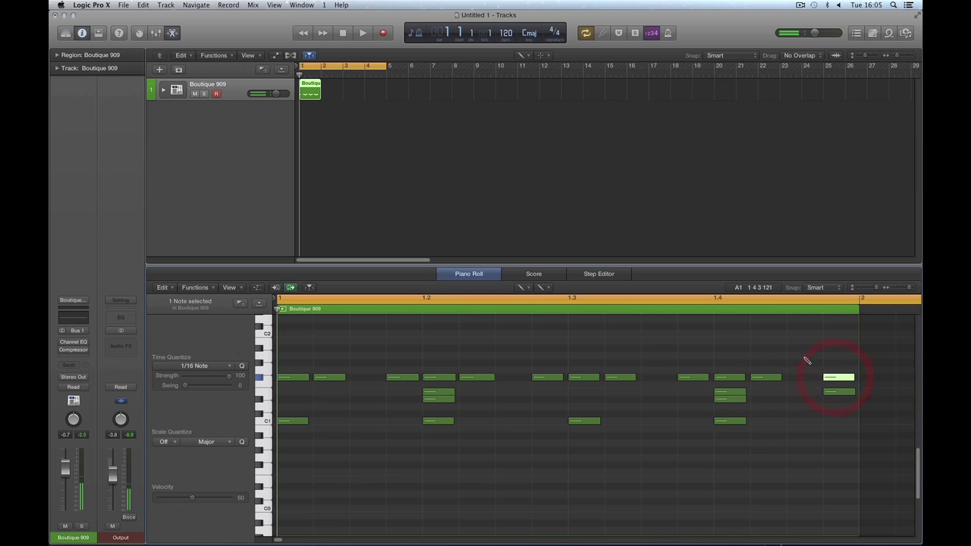
Step: Add an A#1 note on the third sixteenth of every beat, and play the pattern back
{"action": "left_click", "coordinate": [802, 341]}
{"action": "left_click_drag", "start_coordinate": [802, 341], "coordinate": [802, 348]}
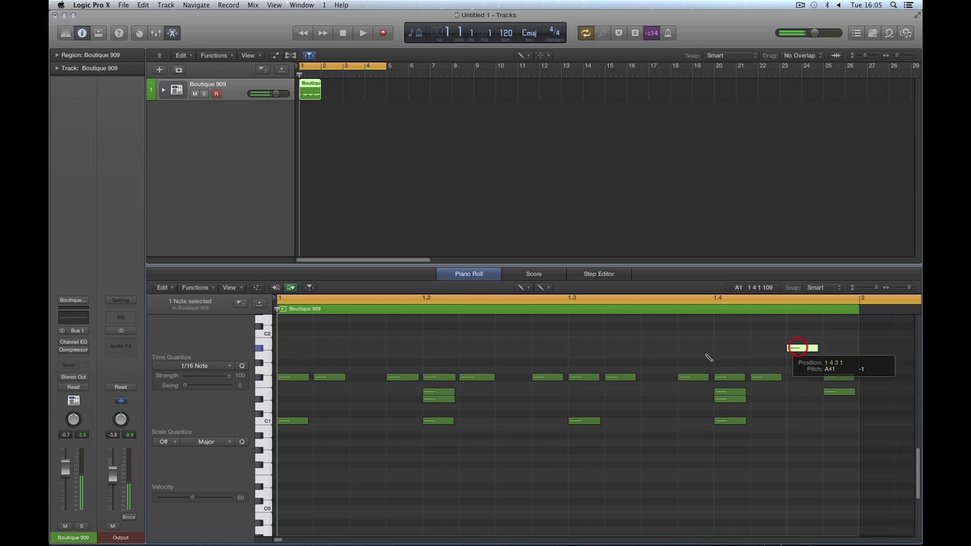
{"action": "left_click", "coordinate": [656, 349]}
{"action": "left_click", "coordinate": [511, 348]}
{"action": "left_click", "coordinate": [365, 348]}
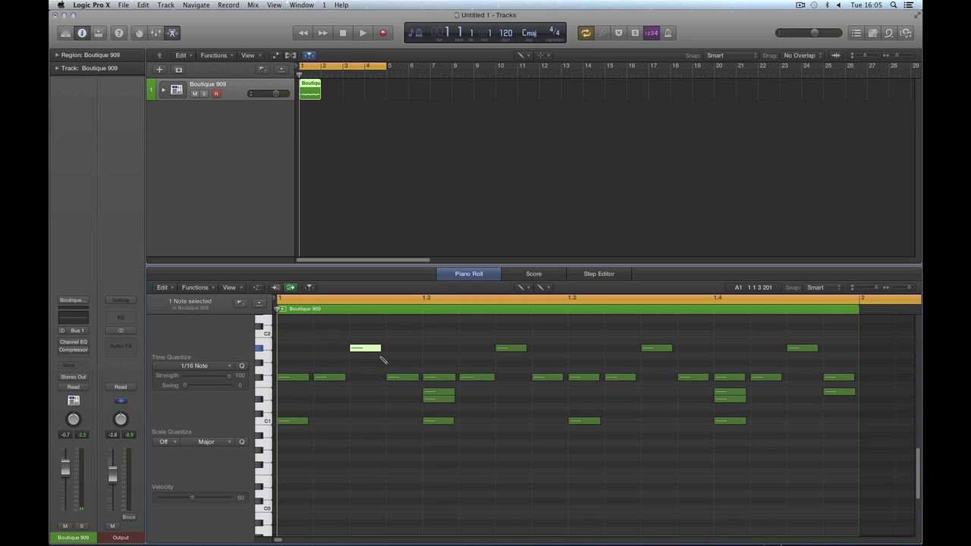
{"action": "key", "text": "space"}
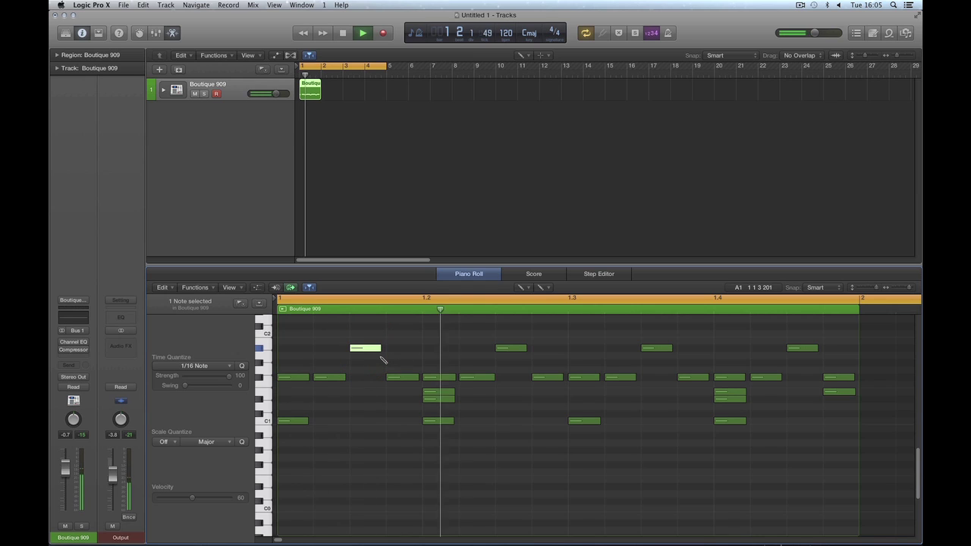
{"action": "key", "text": "space"}
Step: Copy the one-bar drum region with the Pointer tool to fill bars 1 to 4, and select all four regions
{"action": "key", "text": "t"}
{"action": "left_click", "coordinate": [386, 156]}
{"action": "left_click_drag", "start_coordinate": [307, 86], "coordinate": [351, 90]}
{"action": "left_click", "coordinate": [310, 88], "text": "shift"}
{"action": "left_click", "coordinate": [231, 87]}
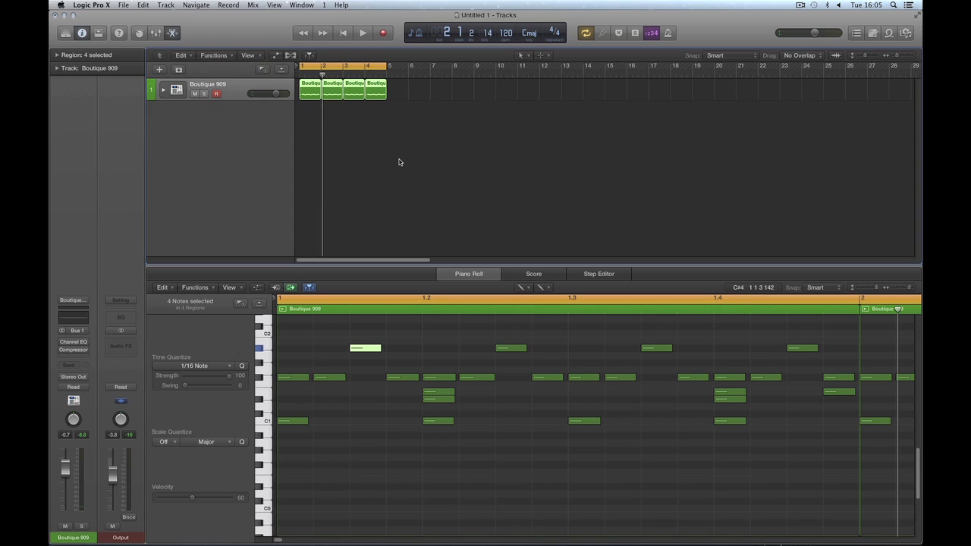
Step: Close the Piano Roll, disarm recording on the Boutique 909 track, and play the pattern back
{"action": "key", "text": "e"}
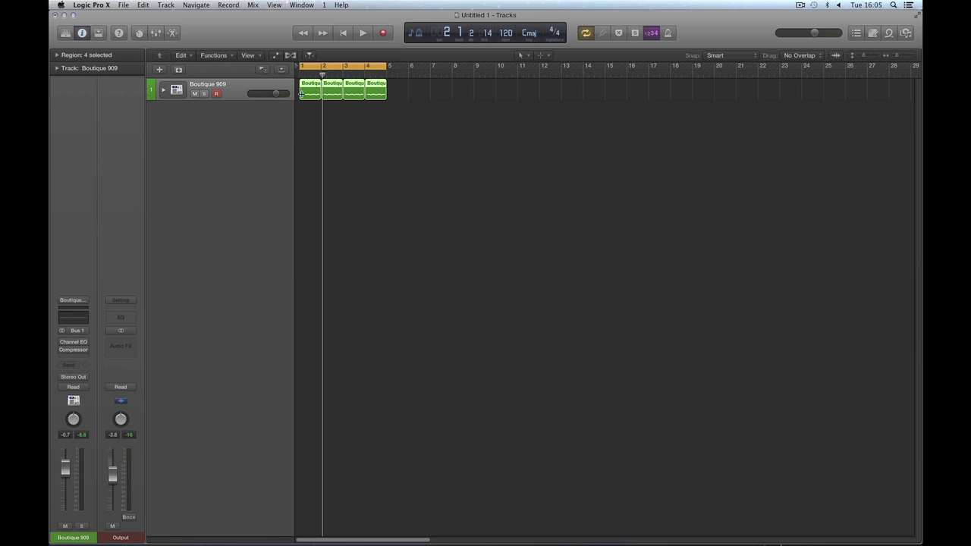
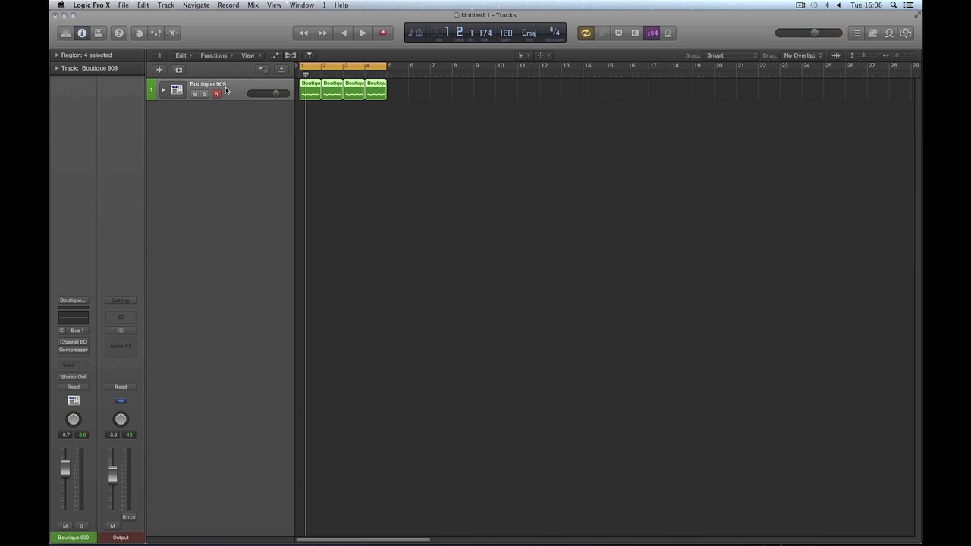
{"action": "left_click", "coordinate": [75, 195]}
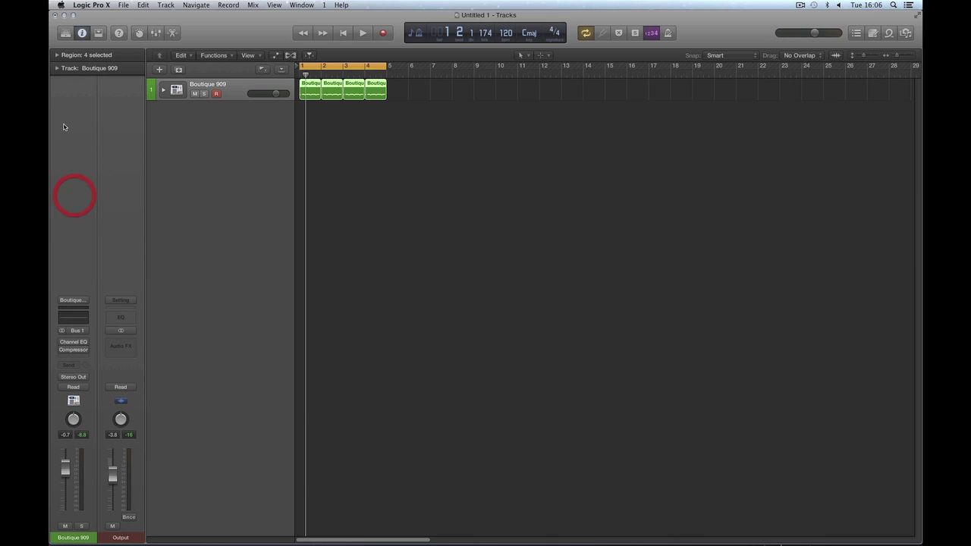
{"action": "left_click", "coordinate": [66, 267]}
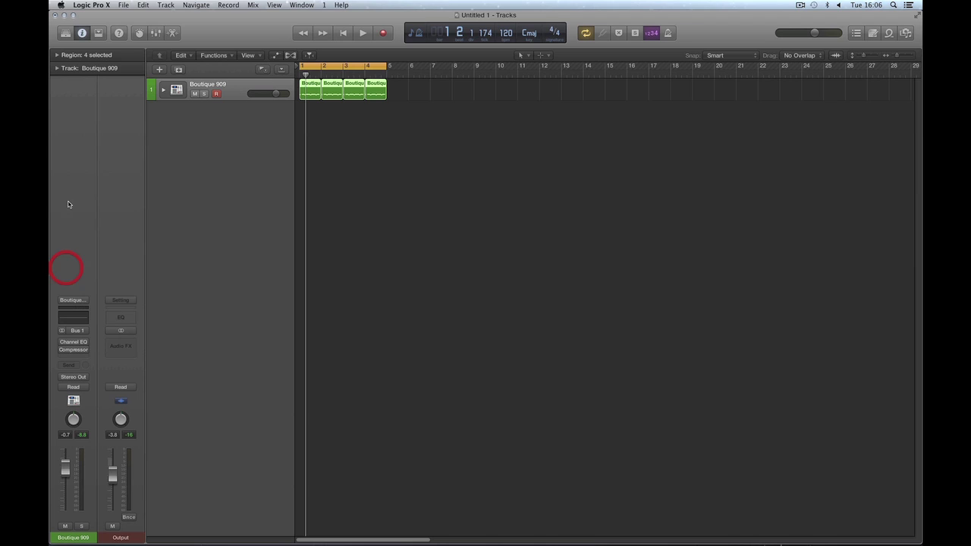
{"action": "left_click", "coordinate": [216, 93]}
{"action": "left_click", "coordinate": [75, 258]}
{"action": "key", "text": "space"}
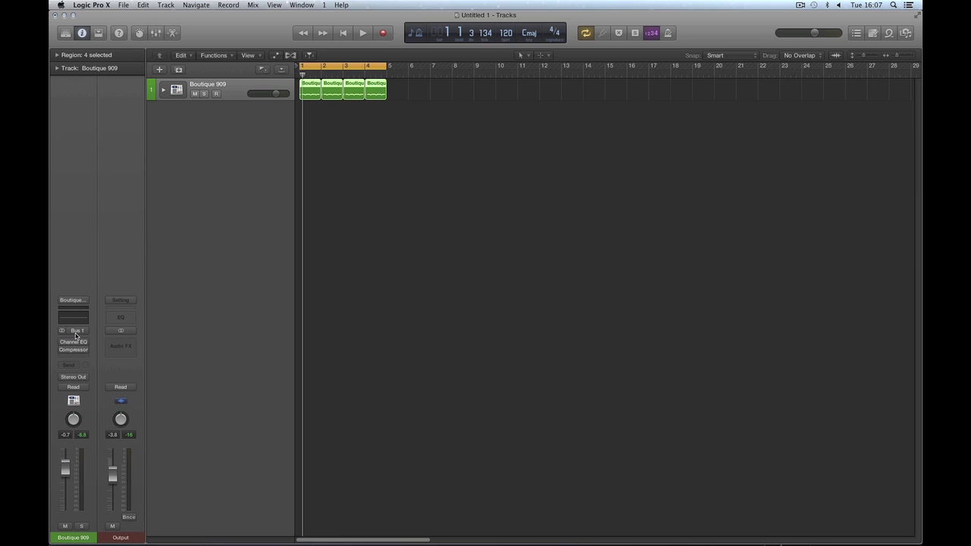
Step: Expand the Boutique 909 track stack to examine its individual drum subtracks, and collapse it again
{"action": "left_click", "coordinate": [163, 92]}
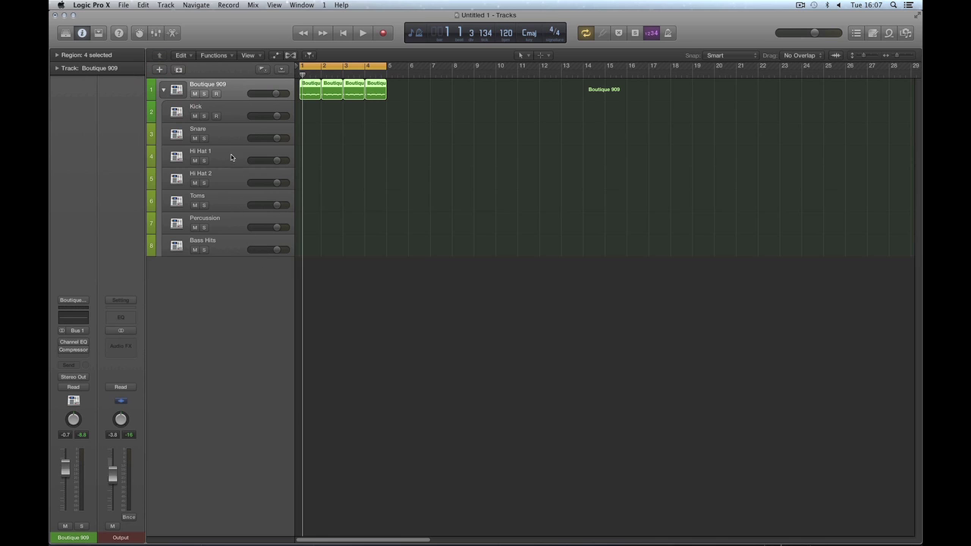
{"action": "left_click", "coordinate": [163, 90]}
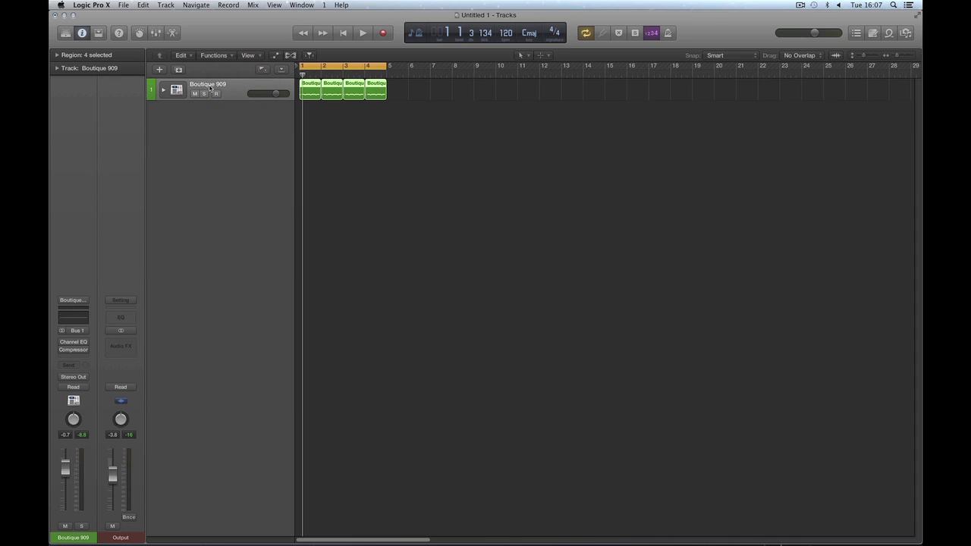
{"action": "left_click", "coordinate": [163, 92]}
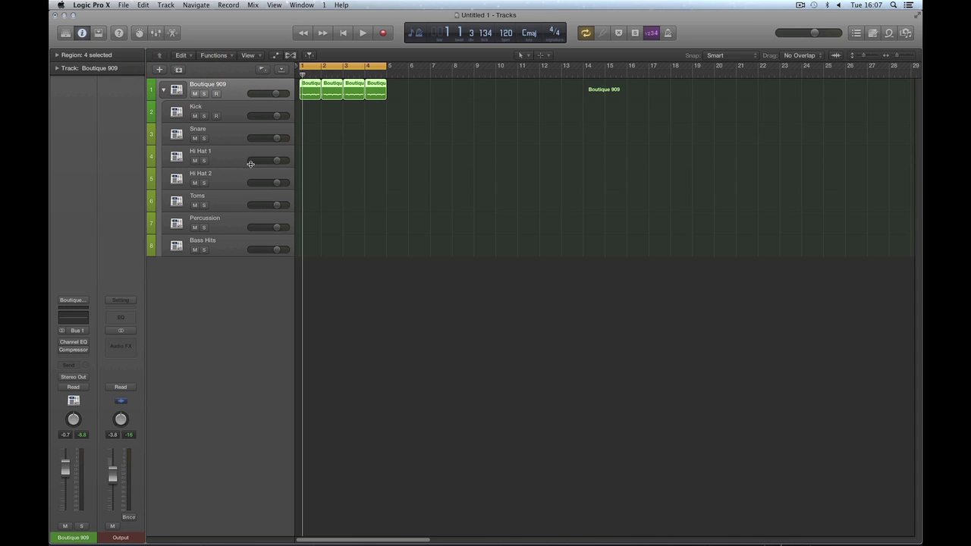
{"action": "left_click", "coordinate": [231, 95]}
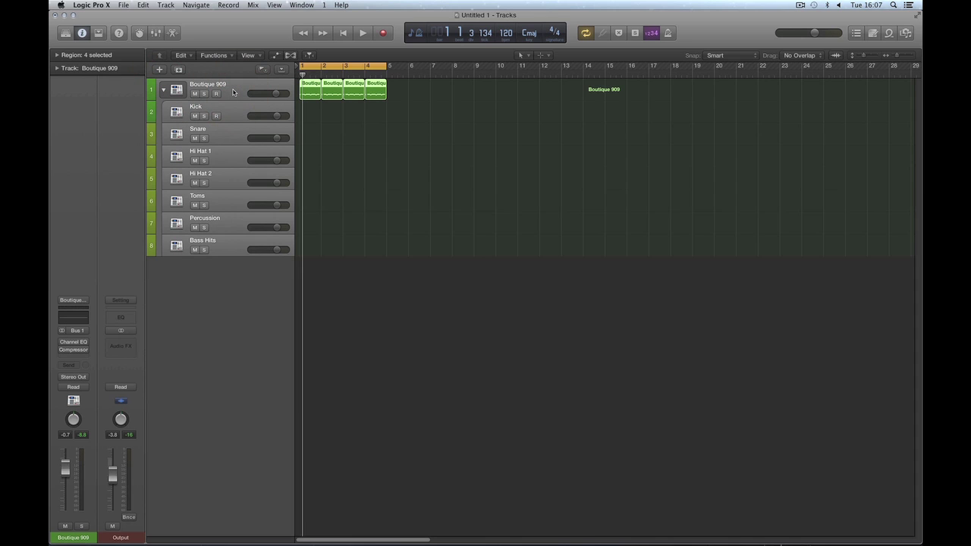
{"action": "left_click", "coordinate": [233, 91]}
{"action": "left_click", "coordinate": [163, 89]}
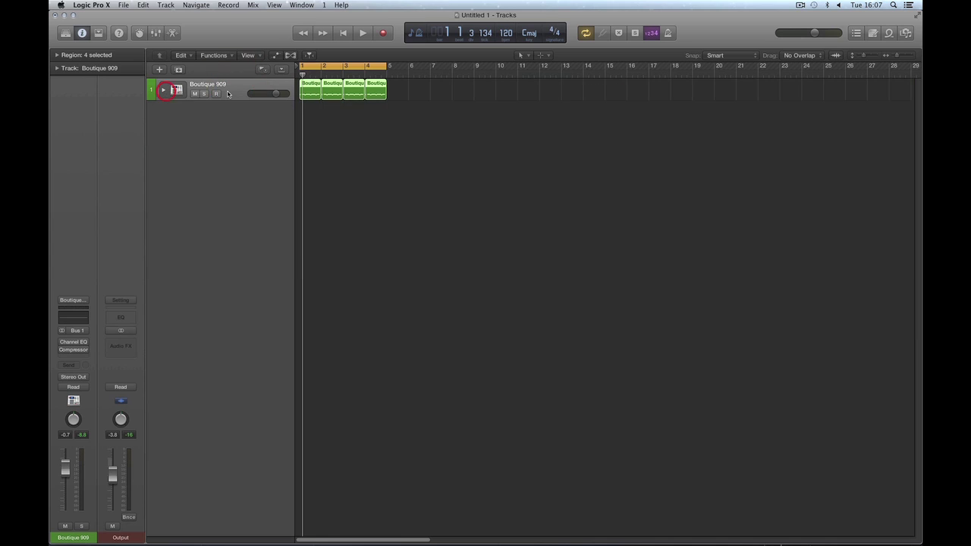
Step: Lower the Boutique 909 track stack's volume to -3.3 dB while playing the pattern
{"action": "left_click", "coordinate": [80, 283]}
{"action": "left_click_drag", "start_coordinate": [65, 468], "coordinate": [66, 475]}
{"action": "key", "text": "space"}
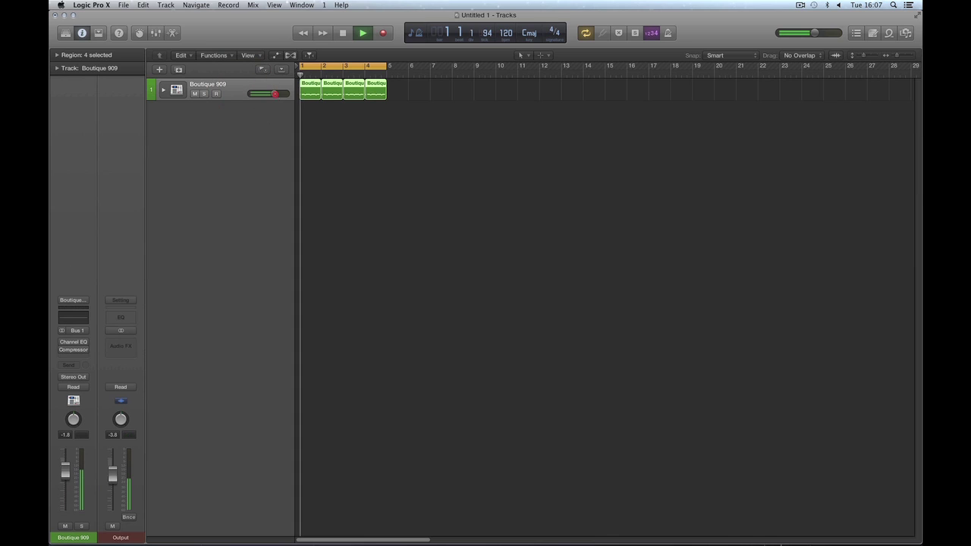
{"action": "left_click_drag", "start_coordinate": [274, 96], "coordinate": [268, 96]}
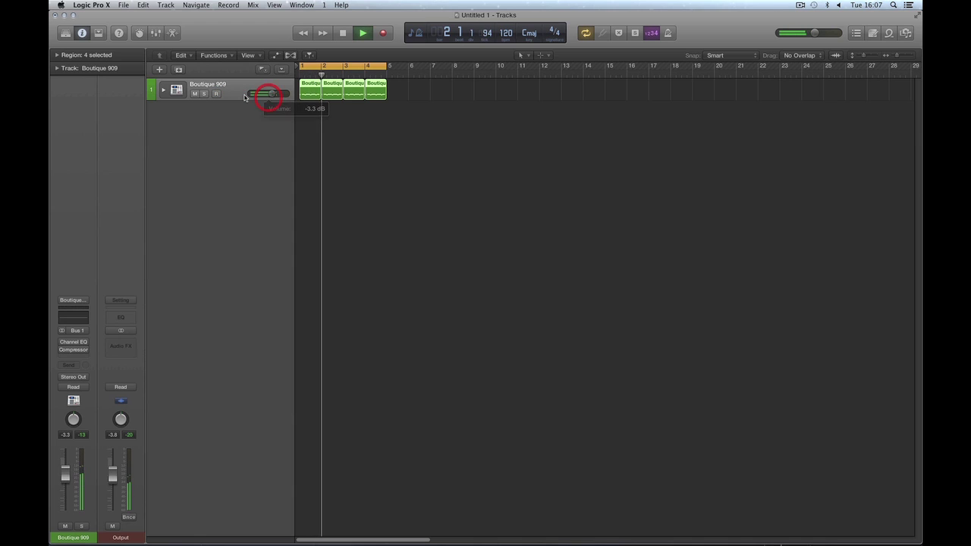
{"action": "key", "text": "space"}
Step: Expand the Boutique 909 track stack and select all of its subtracks from Kick to Bass Hits
{"action": "left_click", "coordinate": [163, 90]}
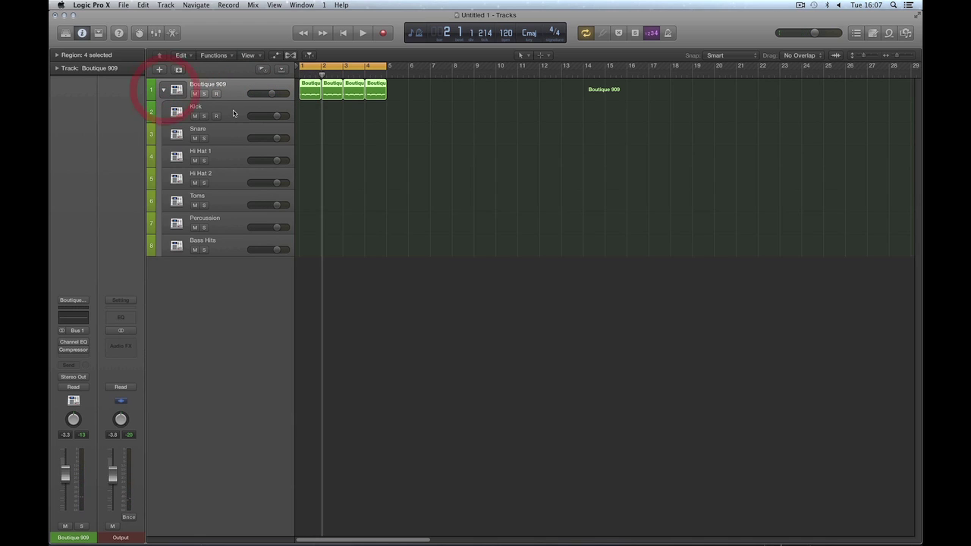
{"action": "left_click", "coordinate": [233, 111]}
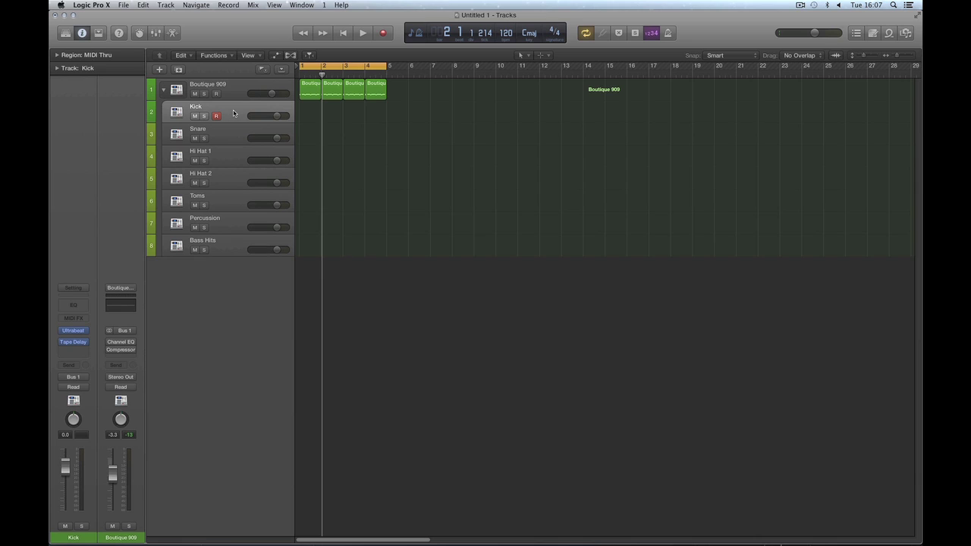
{"action": "left_click", "coordinate": [232, 134]}
{"action": "left_click", "coordinate": [231, 156]}
{"action": "left_click", "coordinate": [233, 179]}
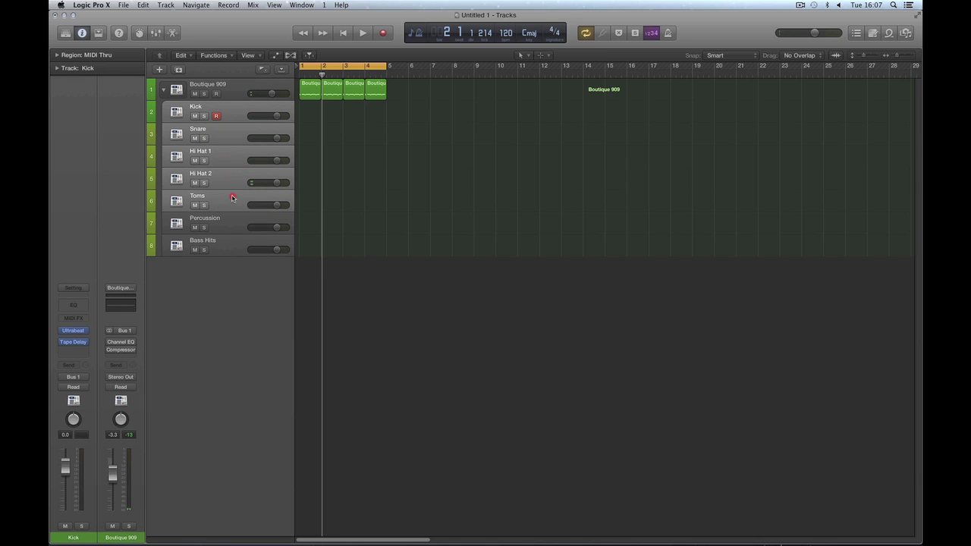
{"action": "left_click", "coordinate": [232, 216]}
{"action": "left_click", "coordinate": [232, 237]}
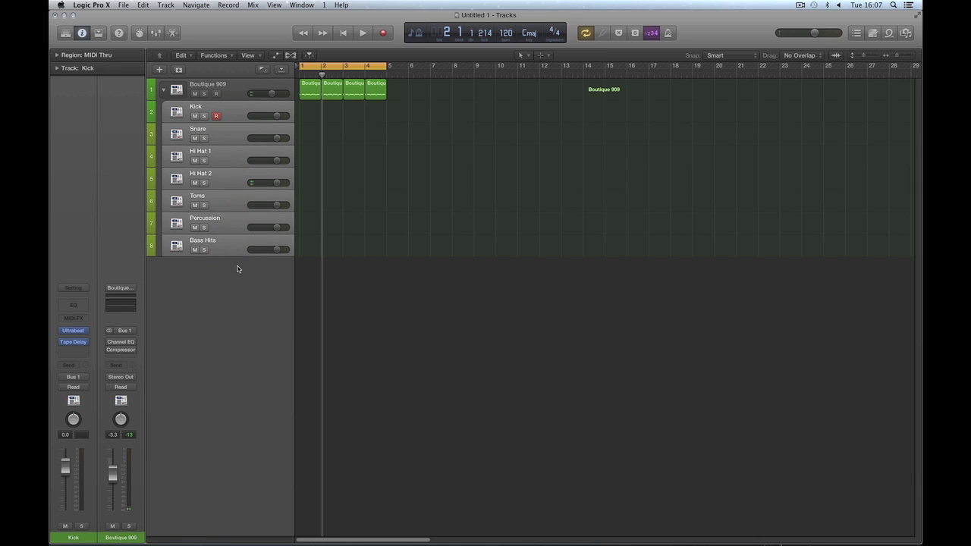
Step: Show the Mixer below the tracks, enlarge its area, and reduce the track height until all eight tracks fit
{"action": "key", "text": "x"}
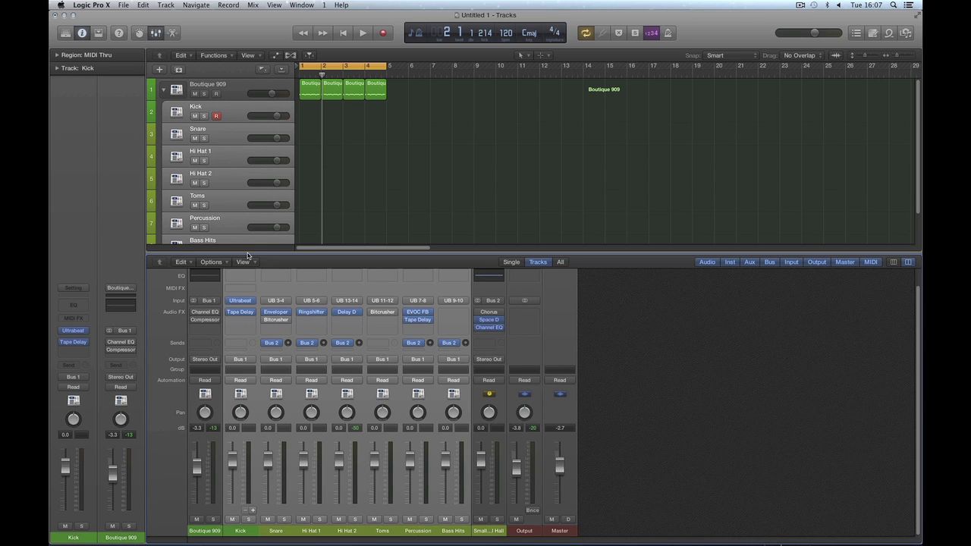
{"action": "left_click_drag", "start_coordinate": [248, 249], "coordinate": [250, 203]}
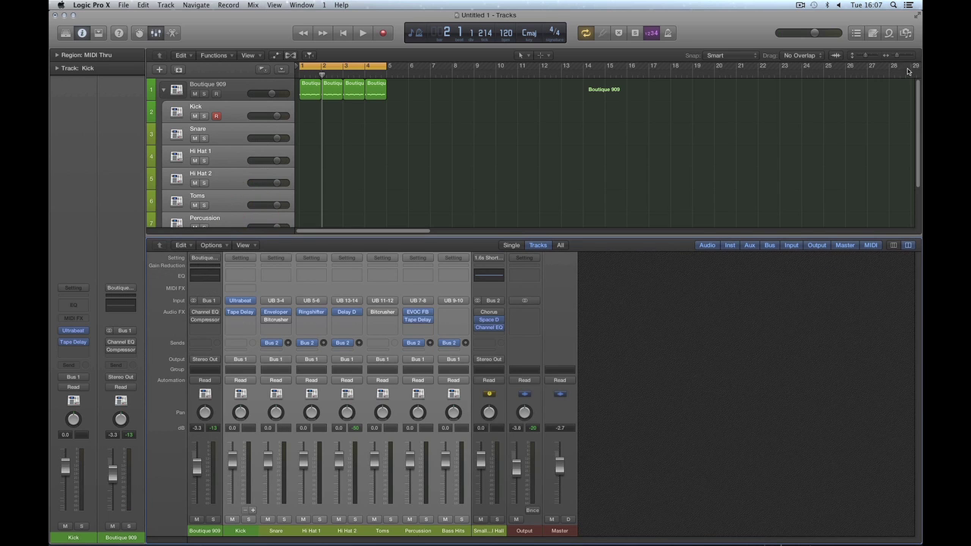
{"action": "left_click", "coordinate": [887, 98]}
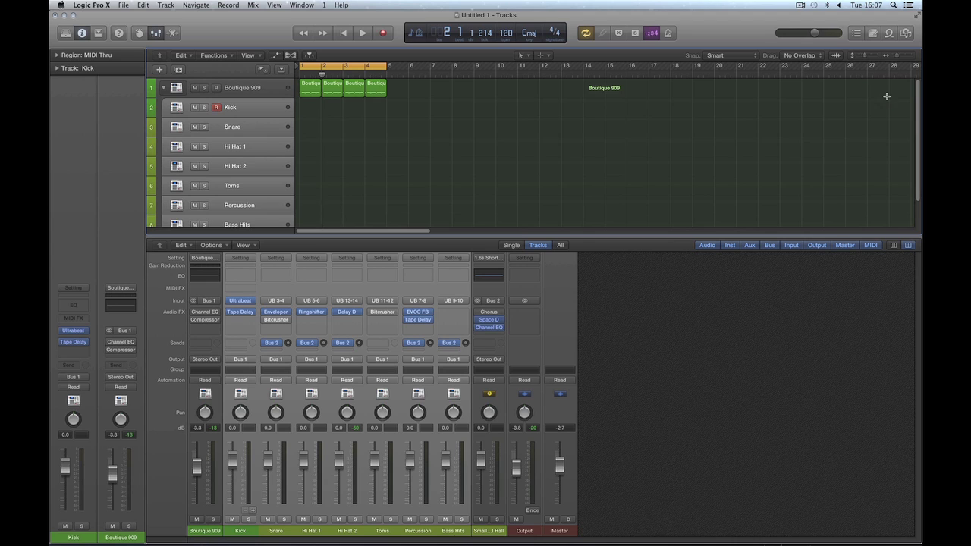
{"action": "key", "text": "super+Up"}
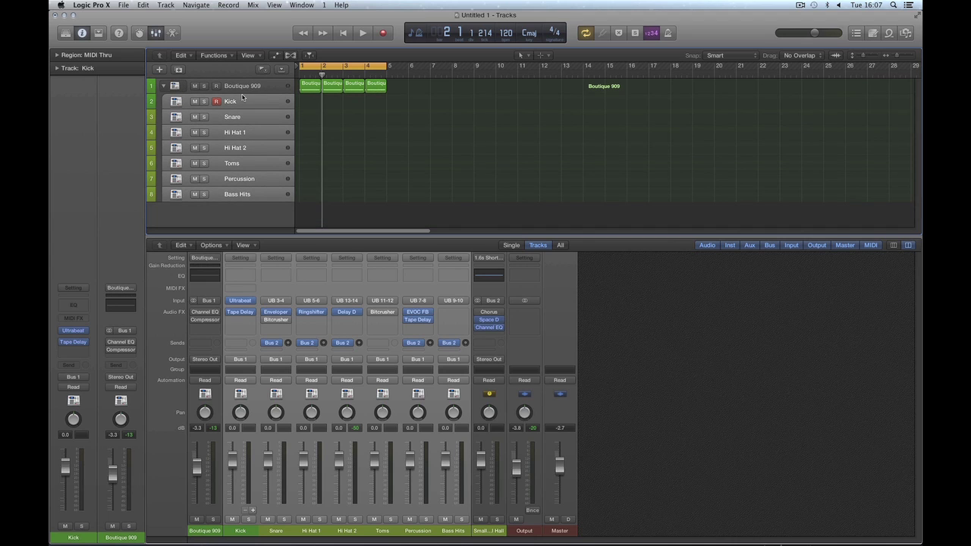
Step: Select the main Boutique 909 track, adjust its channel volume to +0.7 dB, and play the pattern
{"action": "left_click", "coordinate": [235, 86]}
{"action": "left_click_drag", "start_coordinate": [199, 470], "coordinate": [197, 413]}
{"action": "key", "text": "space"}
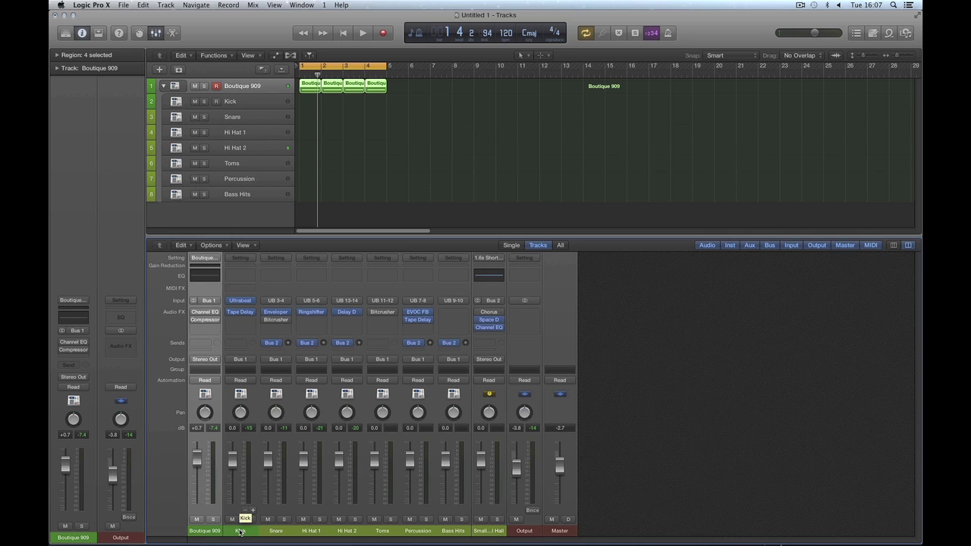
Step: Select the Kick channel strip, open its Ultrabeat instrument to inspect it, and close the plug-in window
{"action": "left_click", "coordinate": [240, 532]}
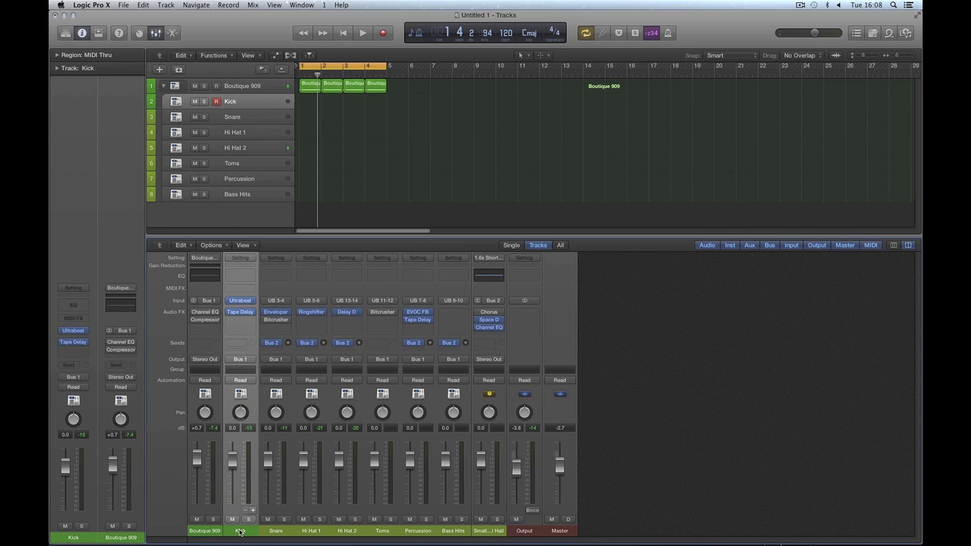
{"action": "left_click", "coordinate": [240, 302]}
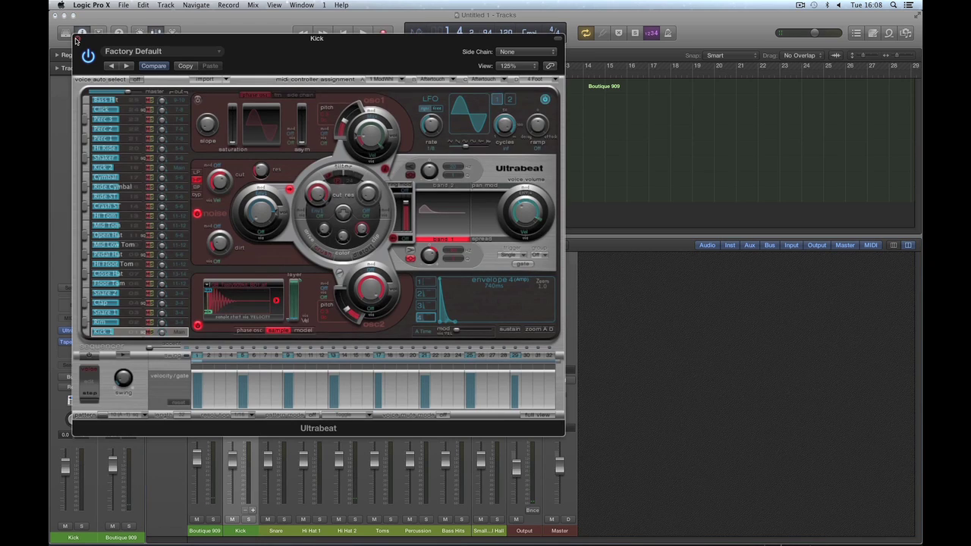
{"action": "left_click", "coordinate": [77, 39]}
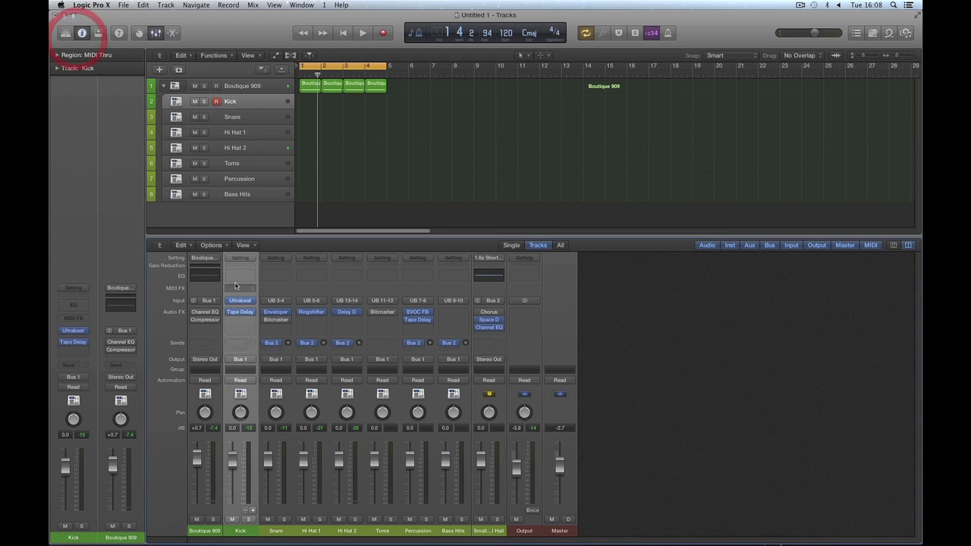
Step: Add three extra auxiliary output channels from the Kick's Ultrabeat channel strip, and remove them again
{"action": "left_click", "coordinate": [253, 512]}
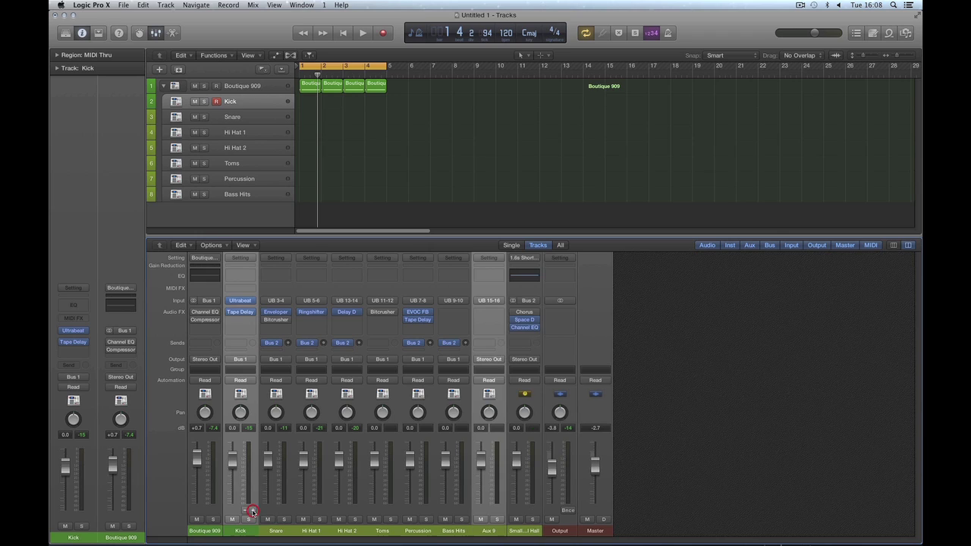
{"action": "left_click", "coordinate": [253, 511]}
{"action": "left_click", "coordinate": [252, 512]}
{"action": "left_click", "coordinate": [253, 512]}
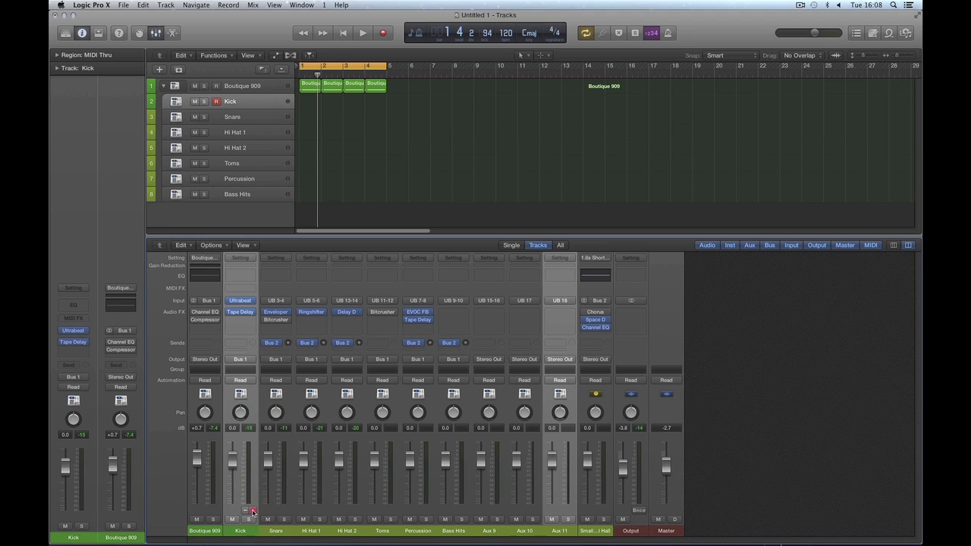
{"action": "left_click", "coordinate": [246, 511]}
{"action": "left_click", "coordinate": [247, 512]}
{"action": "left_click", "coordinate": [246, 511]}
{"action": "left_click", "coordinate": [247, 512]}
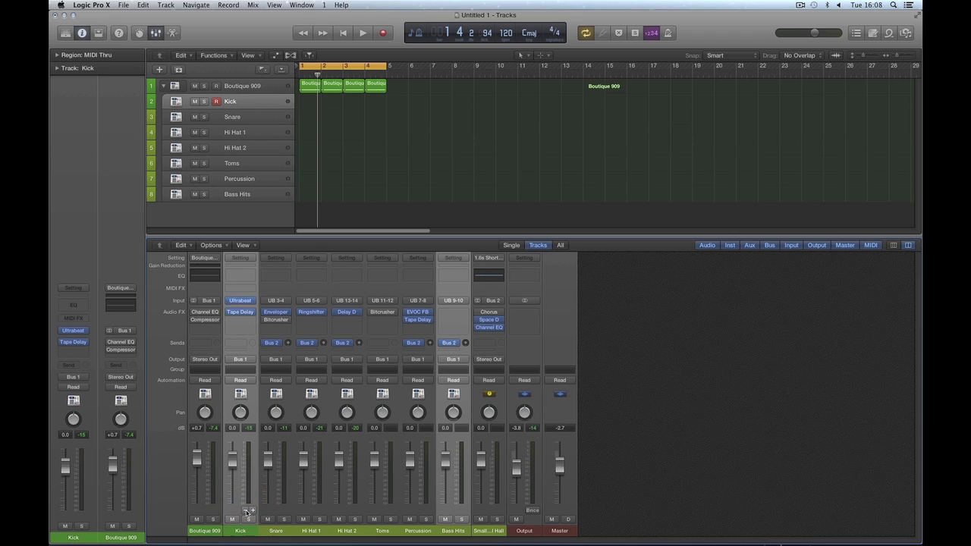
{"action": "left_click", "coordinate": [244, 509]}
Step: Solo the Hall reverb channel strip fed by Bus 2, turn its solo off, and clear the channel selection
{"action": "left_click", "coordinate": [270, 530]}
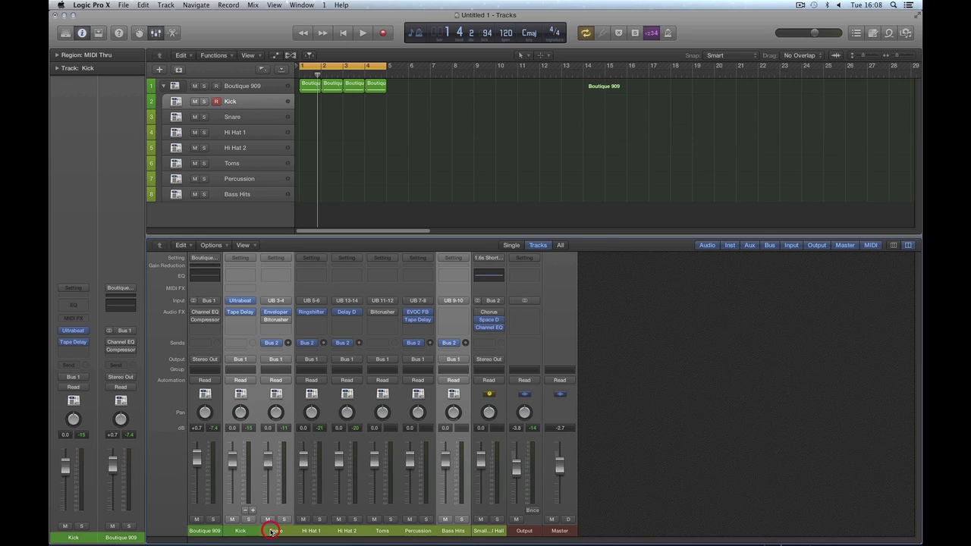
{"action": "left_click", "coordinate": [496, 518]}
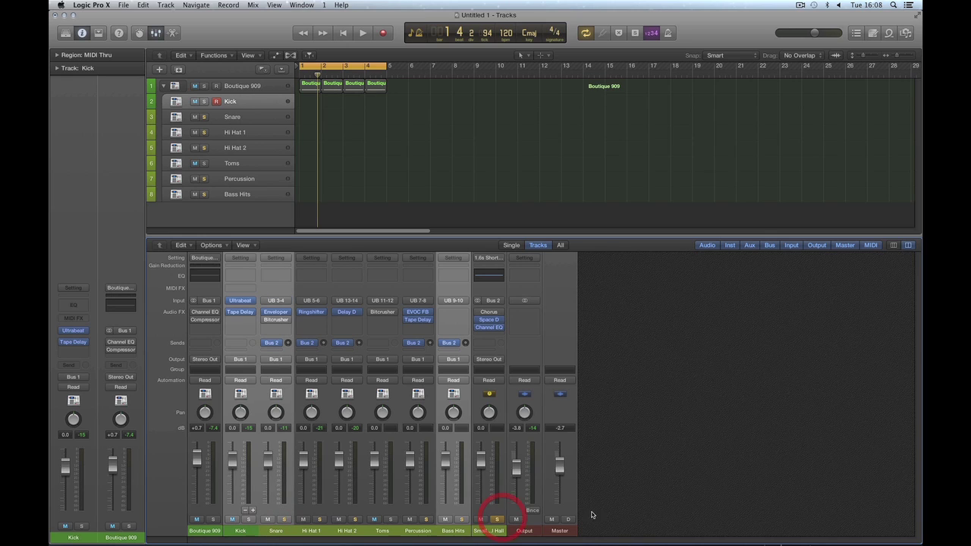
{"action": "left_click", "coordinate": [496, 519]}
{"action": "left_click", "coordinate": [635, 505]}
Step: Select the Kick through Bass Hits channel strips in the Mixer to examine their Bus 1 output routing
{"action": "left_click", "coordinate": [241, 528]}
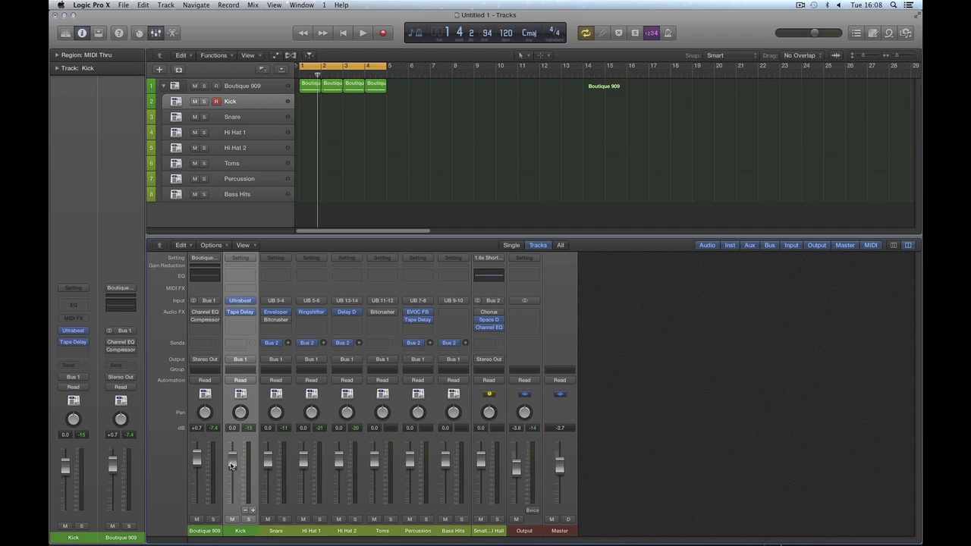
{"action": "left_click", "coordinate": [276, 531], "text": "shift"}
{"action": "left_click", "coordinate": [311, 530], "text": "shift"}
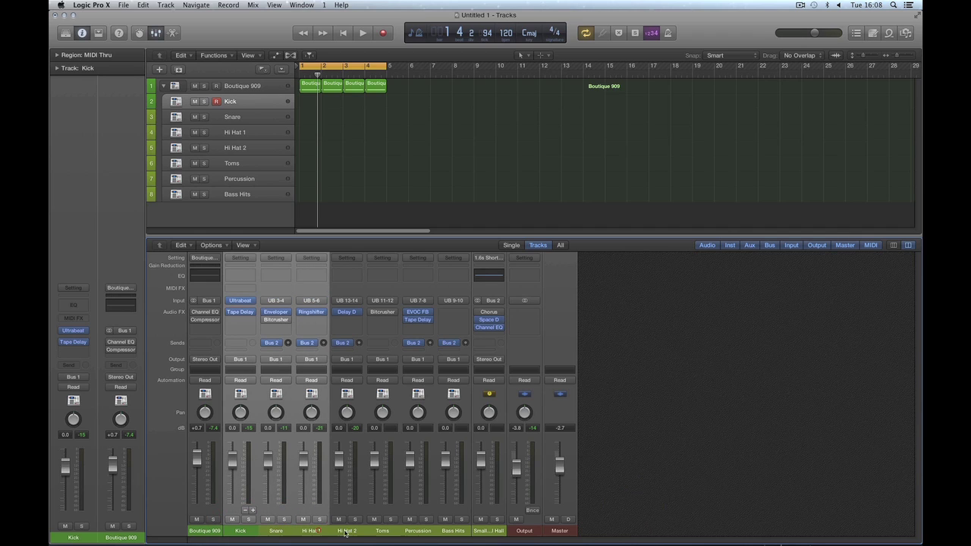
{"action": "left_click", "coordinate": [368, 530], "text": "shift"}
{"action": "left_click", "coordinate": [418, 531], "text": "shift"}
{"action": "left_click", "coordinate": [447, 531], "text": "shift"}
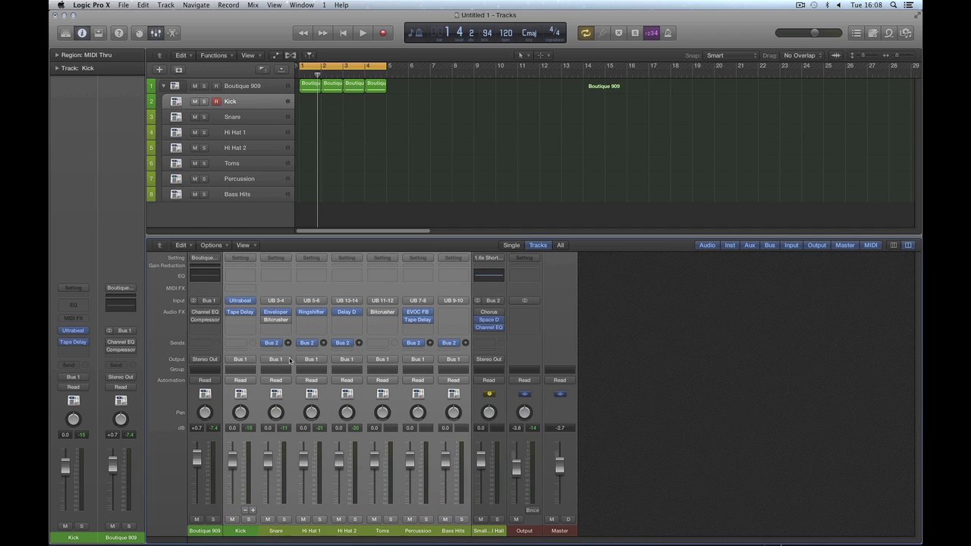
Step: Select the main Boutique 909 channel strip, check its level in playback, and set its volume to -3.0 dB
{"action": "left_click", "coordinate": [205, 530]}
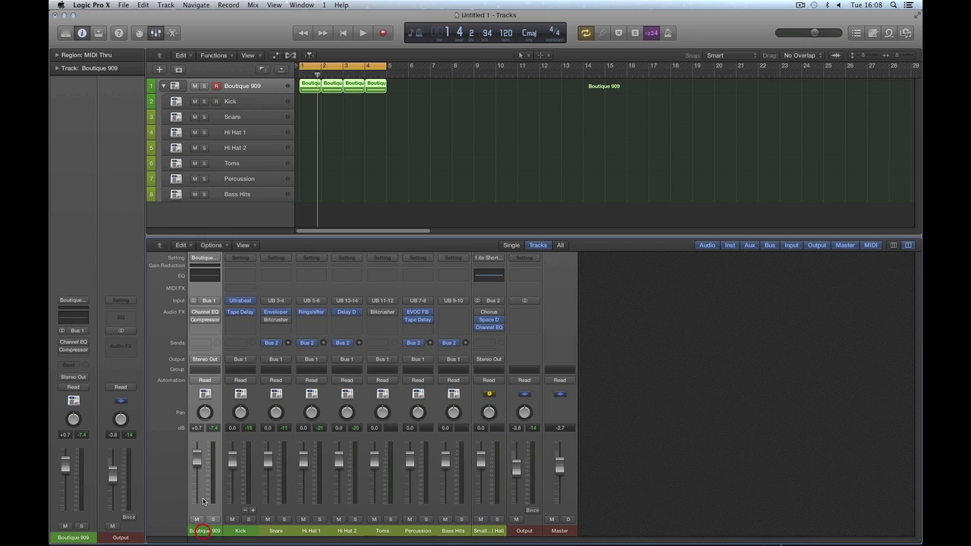
{"action": "left_click_drag", "start_coordinate": [195, 462], "coordinate": [196, 480]}
{"action": "key", "text": "space"}
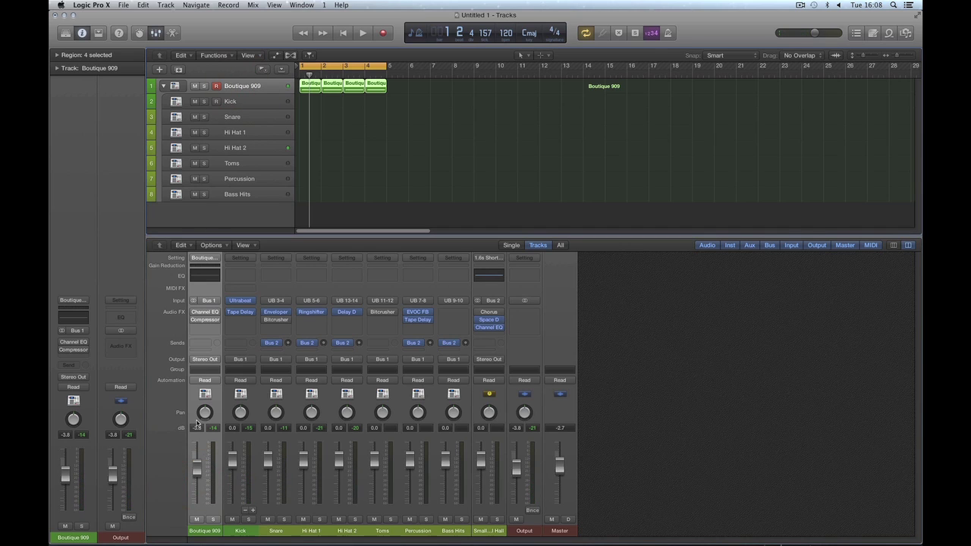
{"action": "left_click_drag", "start_coordinate": [196, 464], "coordinate": [196, 459]}
Step: Raise the Snare's Bus 2 send during playback, then reduce it, and reset the main Boutique 909 volume to 0.0 dB
{"action": "left_click", "coordinate": [493, 532]}
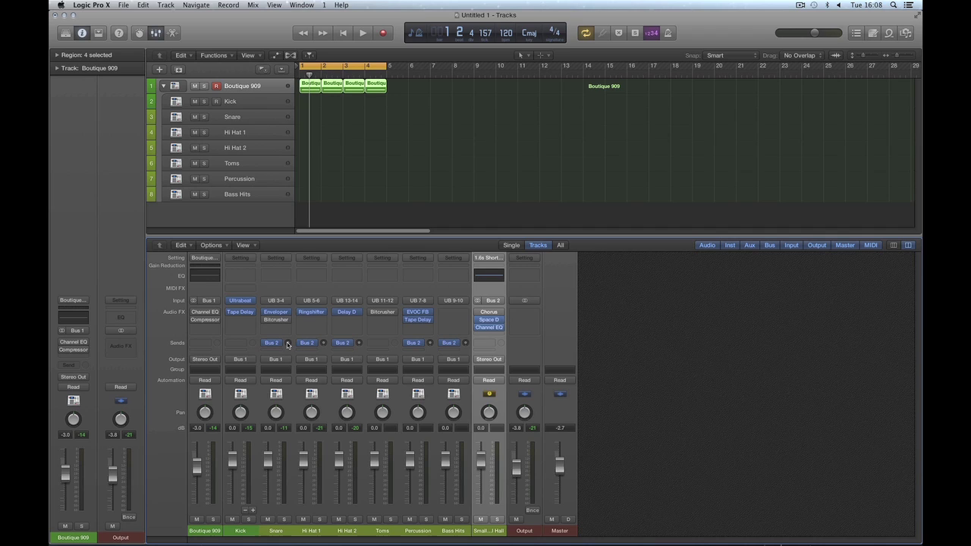
{"action": "key", "text": "space"}
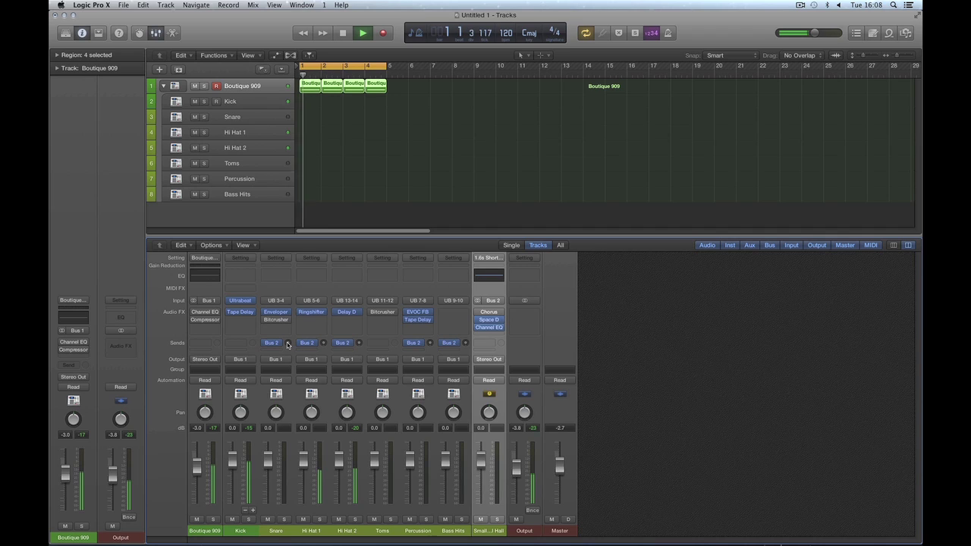
{"action": "left_click_drag", "start_coordinate": [286, 345], "coordinate": [279, 260]}
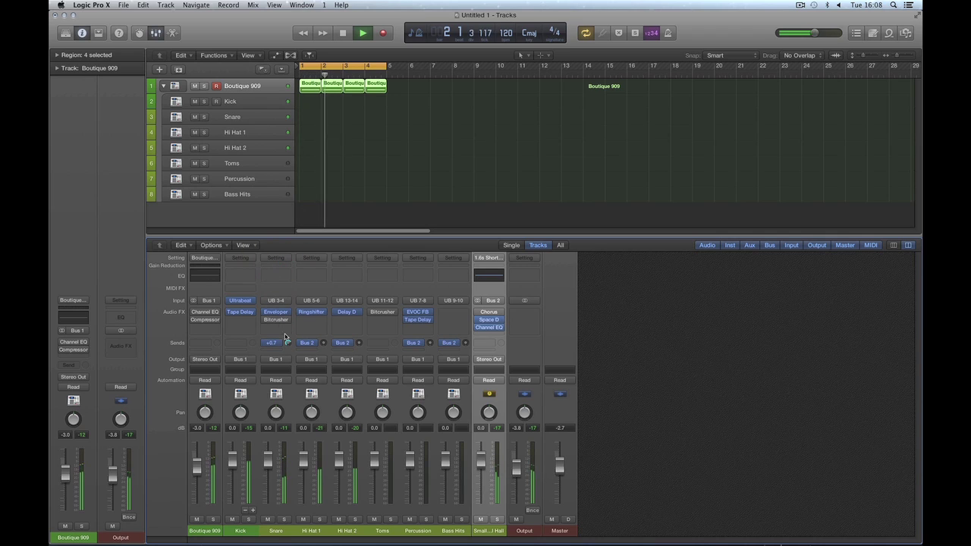
{"action": "left_click", "coordinate": [198, 468], "text": "alt"}
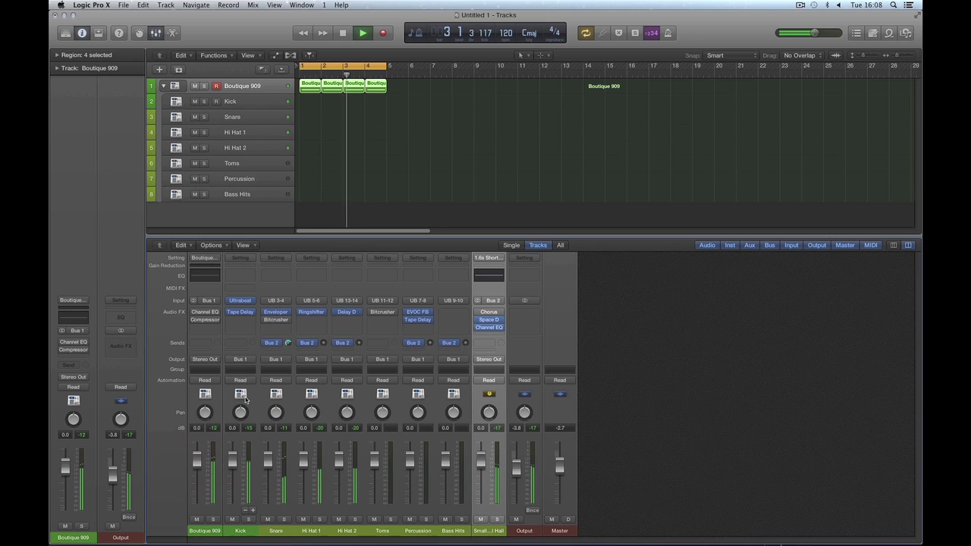
{"action": "left_click_drag", "start_coordinate": [286, 343], "coordinate": [300, 379]}
{"action": "key", "text": "space"}
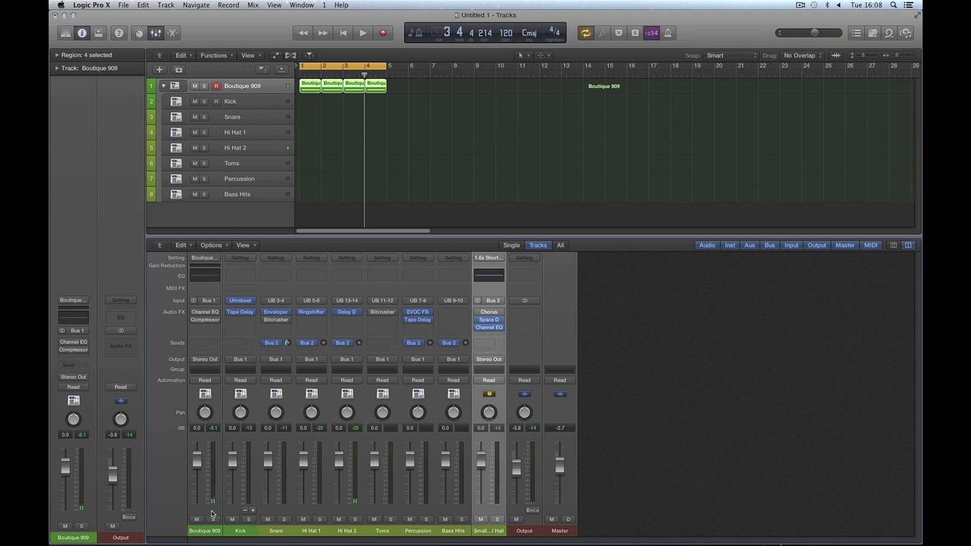
Step: Select the Kick through Bass Hits strips, the Hall reverb strip, and the Output and Master strips to examine the signal flow
{"action": "left_click", "coordinate": [251, 532]}
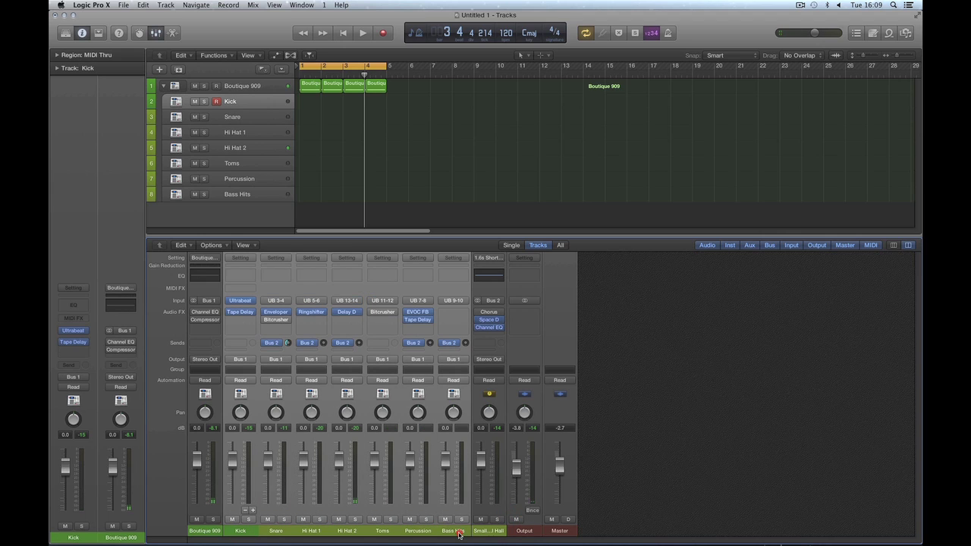
{"action": "left_click", "coordinate": [453, 521]}
{"action": "left_click", "coordinate": [498, 534]}
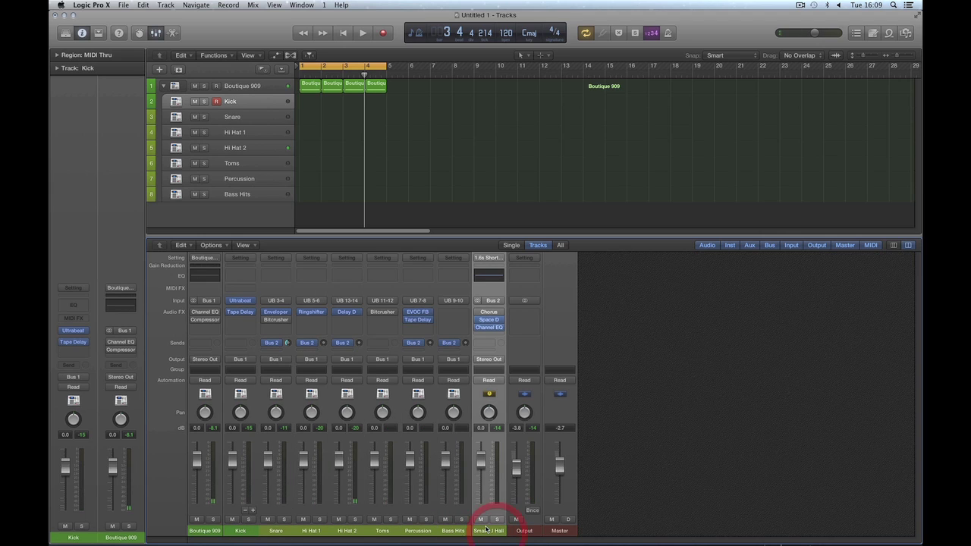
{"action": "left_click", "coordinate": [523, 532]}
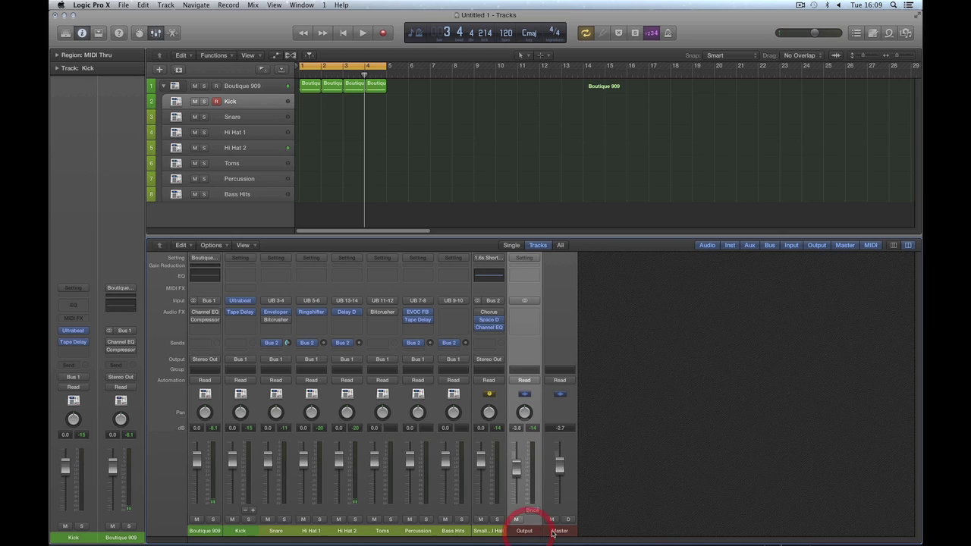
{"action": "left_click", "coordinate": [557, 531], "text": "shift"}
{"action": "left_click", "coordinate": [490, 534]}
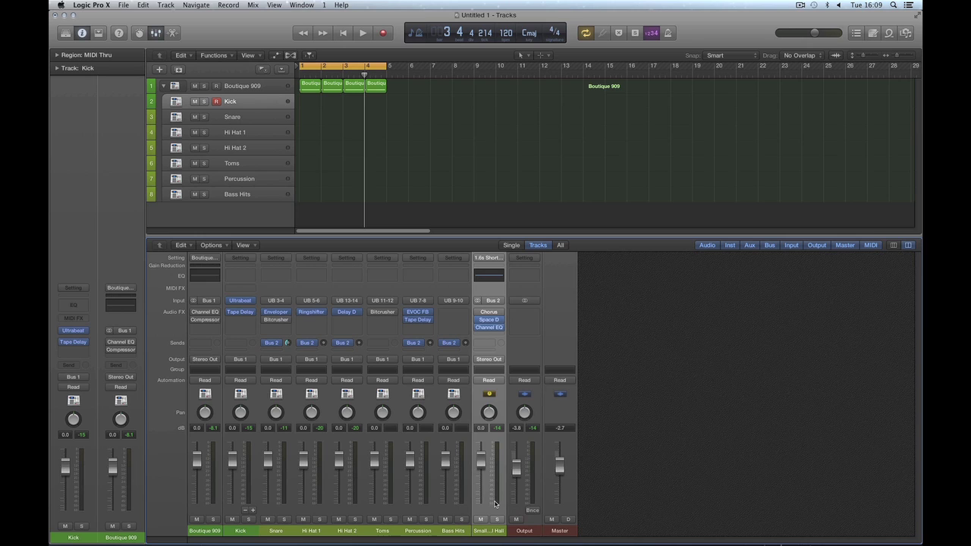
Step: Collapse the Boutique 909 track stack, set its volume to -0.3 dB, and play the loop briefly
{"action": "left_click", "coordinate": [164, 86]}
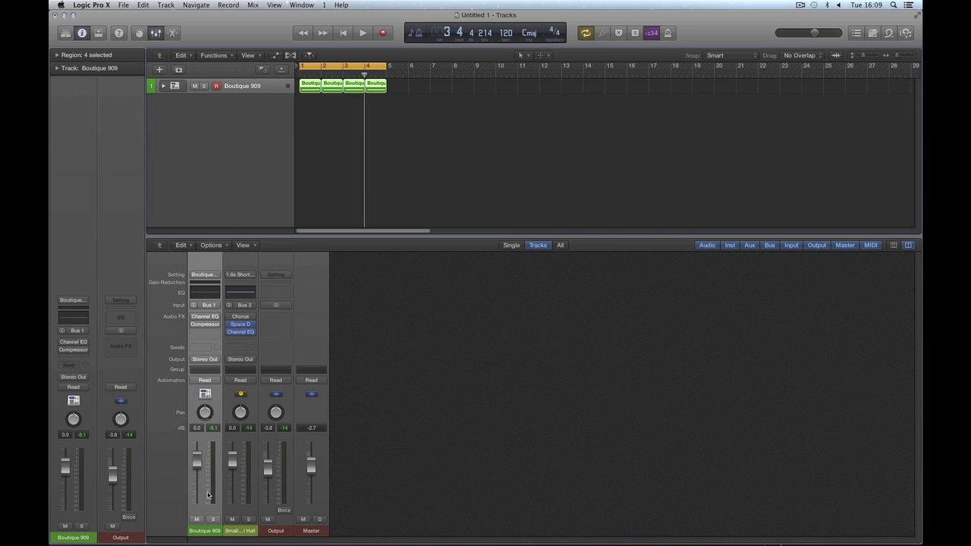
{"action": "mouse_move", "coordinate": [196, 460]}
{"action": "left_mouse_down"}
{"action": "mouse_move", "coordinate": [199, 476]}
{"action": "mouse_move", "coordinate": [200, 459]}
{"action": "left_mouse_up"}
{"action": "key", "text": "space"}
{"action": "key", "text": "space"}
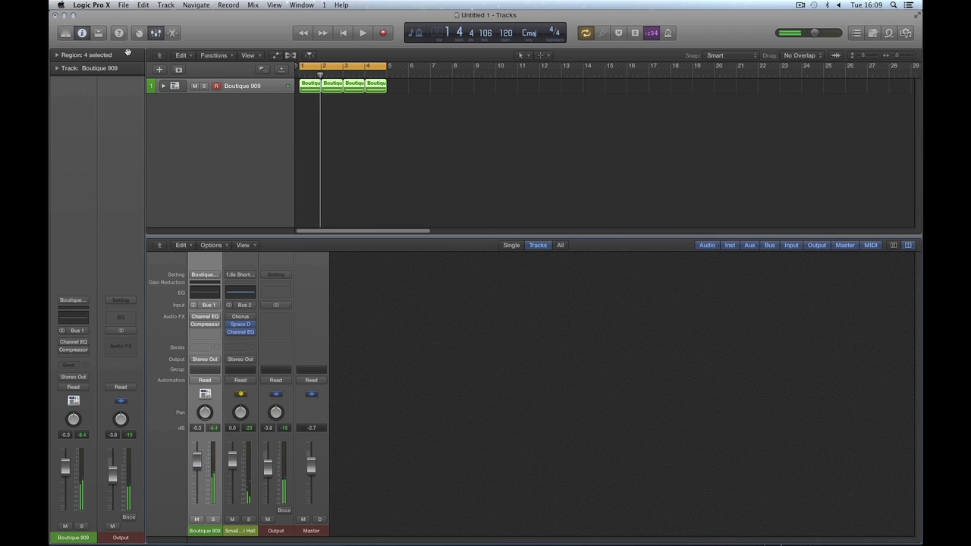
Step: Balance the subtrack volumes: Kick -0.5, Snare -4.6, Hi Hat 1 +1.3, Hi Hat 2 -3.5, Toms -0.4, Percussion -4.4, Bass Hits -1.4 dB
{"action": "left_click", "coordinate": [163, 86]}
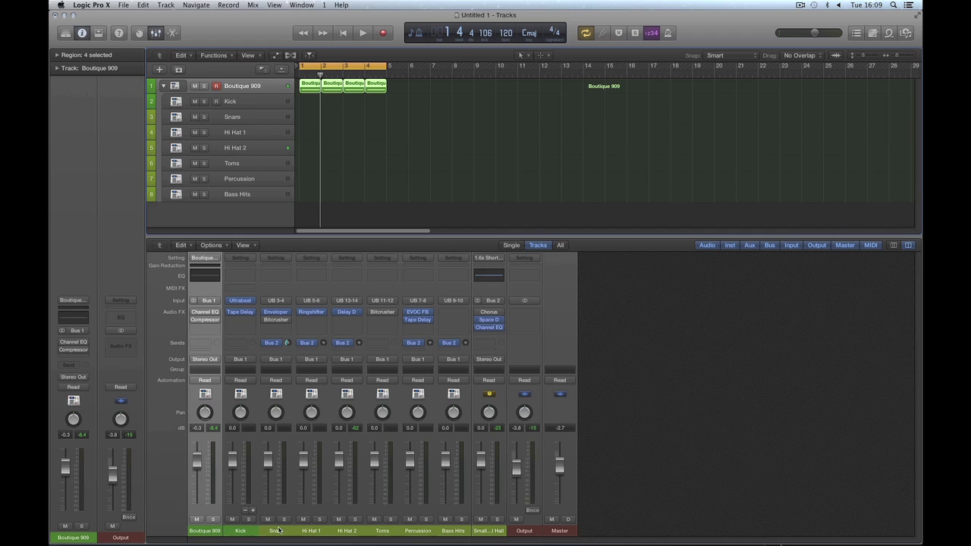
{"action": "left_click_drag", "start_coordinate": [232, 460], "coordinate": [374, 458]}
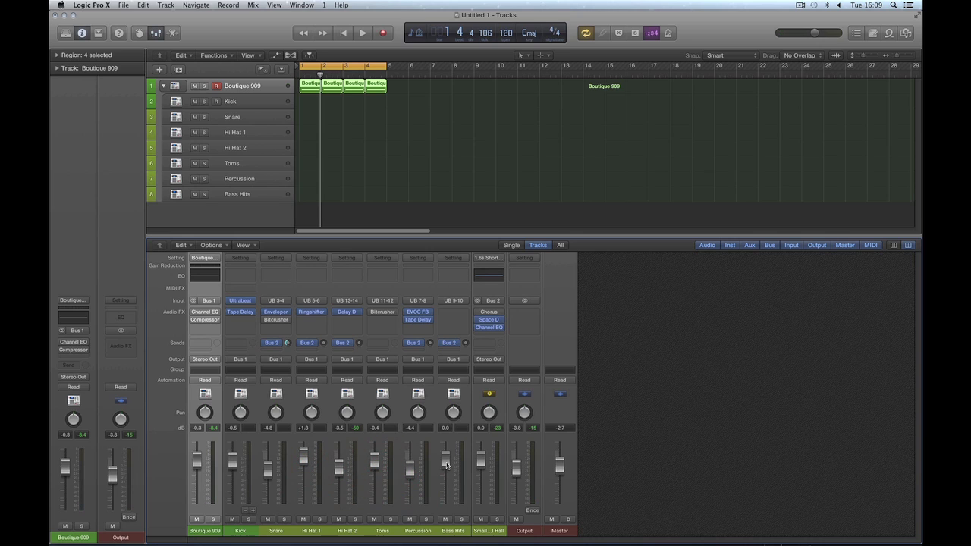
{"action": "left_click_drag", "start_coordinate": [446, 460], "coordinate": [445, 470]}
Step: Set the main Boutique 909 volume to -1.0 dB and check the overall mix in playback
{"action": "left_click_drag", "start_coordinate": [196, 462], "coordinate": [197, 465]}
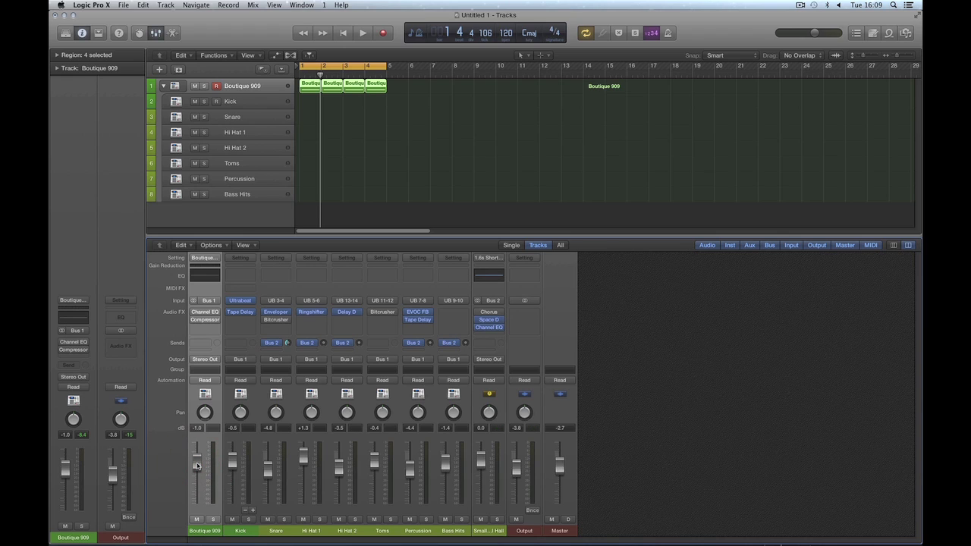
{"action": "key", "text": "space"}
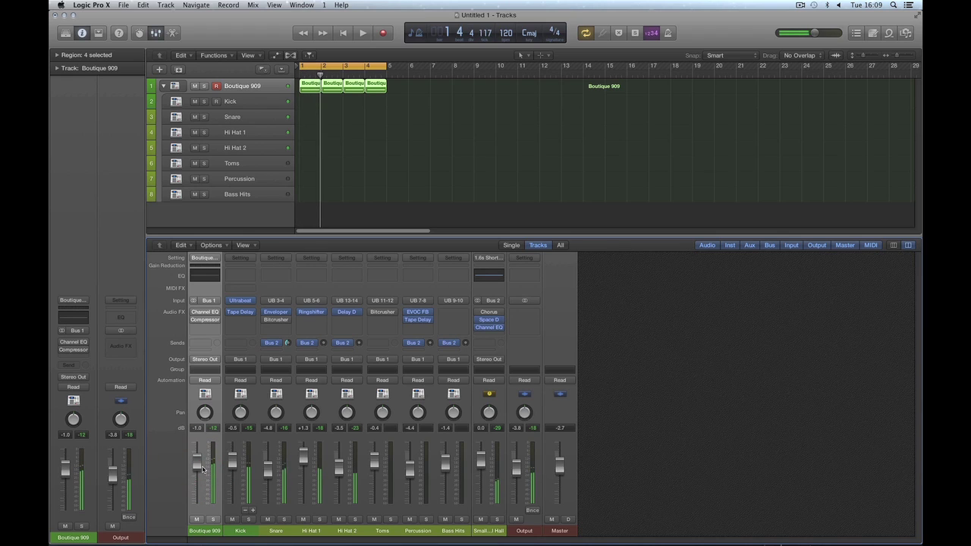
{"action": "key", "text": "space"}
Step: Show track automation in the Tracks area and display the Volume parameter for the main Boutique 909 track
{"action": "left_click", "coordinate": [244, 86]}
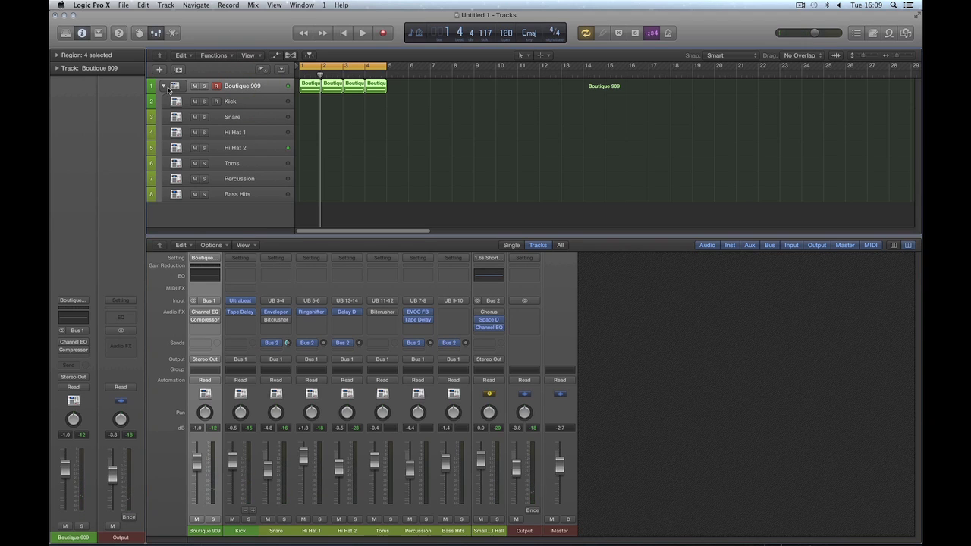
{"action": "left_click", "coordinate": [166, 87]}
{"action": "left_click", "coordinate": [165, 88]}
{"action": "left_click", "coordinate": [244, 87]}
{"action": "left_click", "coordinate": [274, 56]}
{"action": "left_click", "coordinate": [256, 107]}
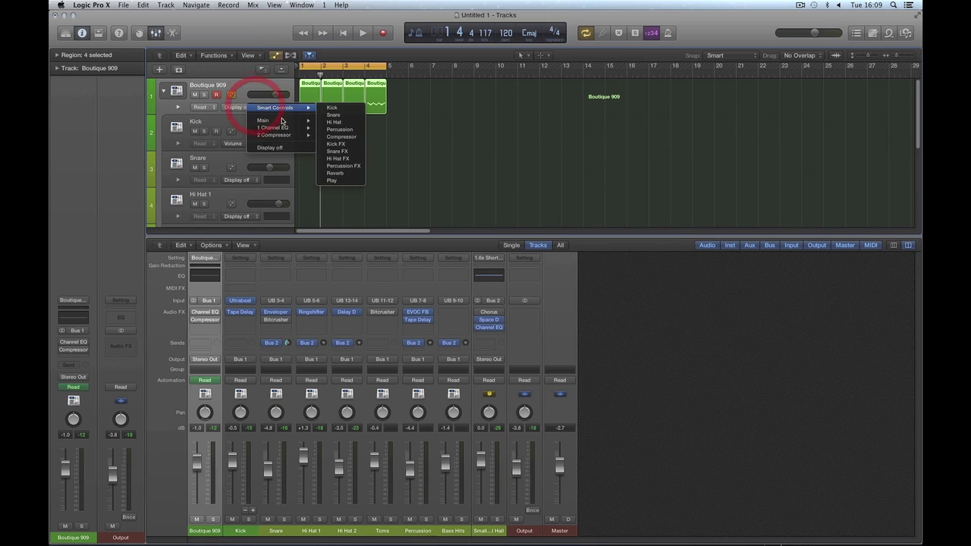
{"action": "mouse_move", "coordinate": [307, 122]}
{"action": "left_click", "coordinate": [337, 121]}
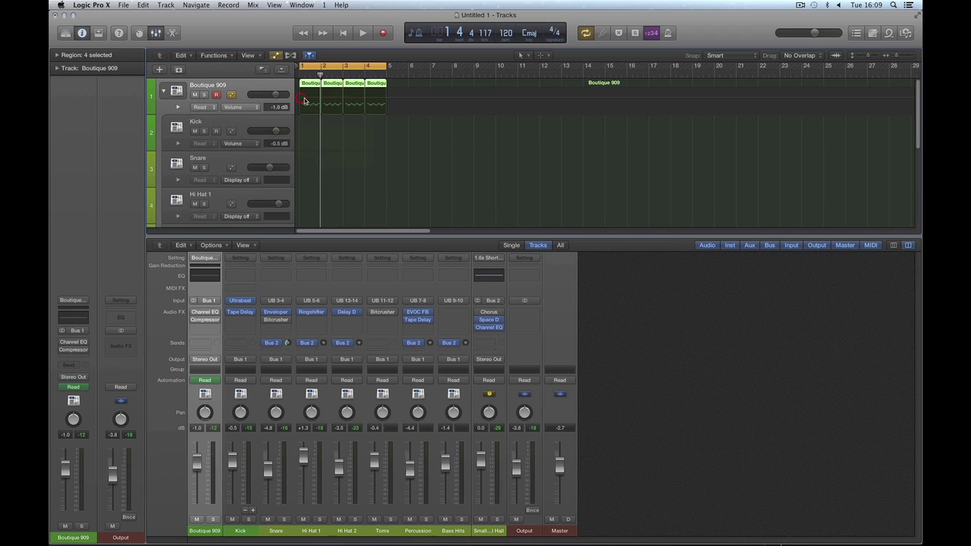
Step: Draw Boutique 909 volume automation with points of about +4.8 dB and -5.8 dB, play it back, and delete the points
{"action": "left_click", "coordinate": [304, 101]}
{"action": "left_click_drag", "start_coordinate": [320, 100], "coordinate": [351, 101]}
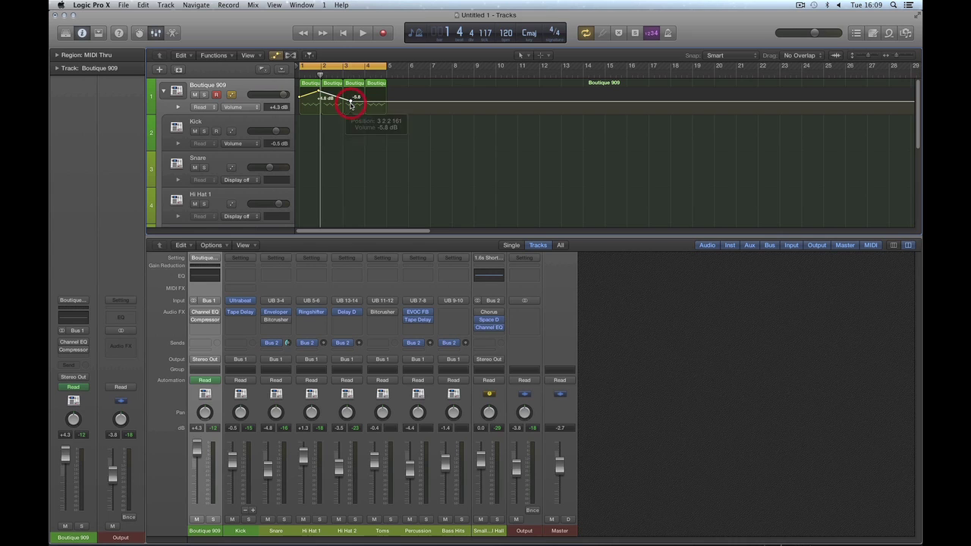
{"action": "key", "text": "space"}
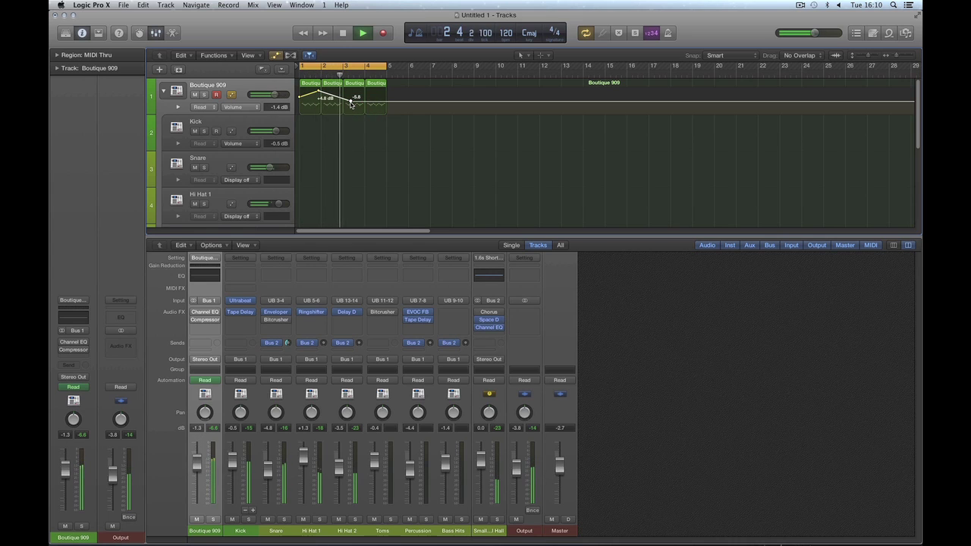
{"action": "key", "text": "space"}
{"action": "left_click_drag", "start_coordinate": [350, 100], "coordinate": [309, 89]}
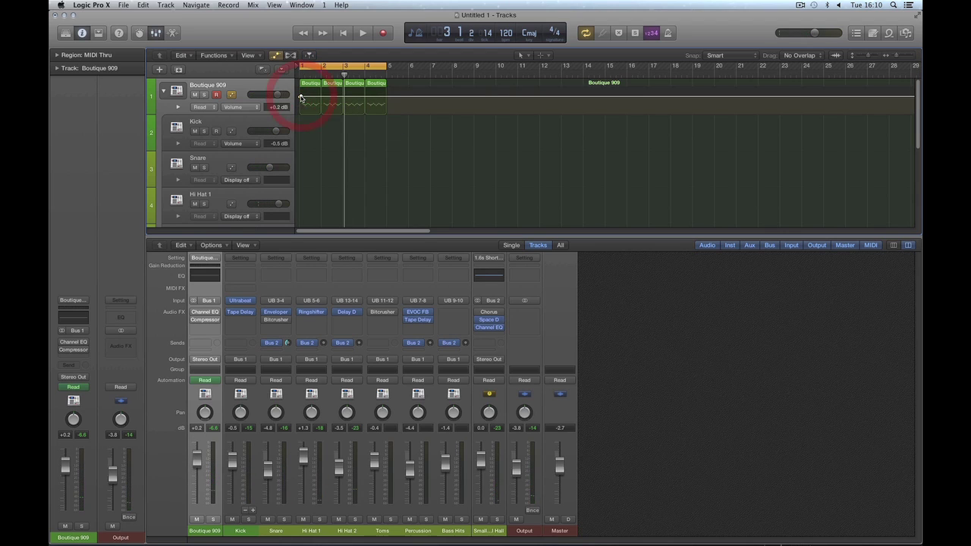
{"action": "left_click", "coordinate": [298, 99]}
Step: Switch the Boutique 909 automation parameter to the Channel EQ's Peak 3 Frequency
{"action": "left_click", "coordinate": [249, 107]}
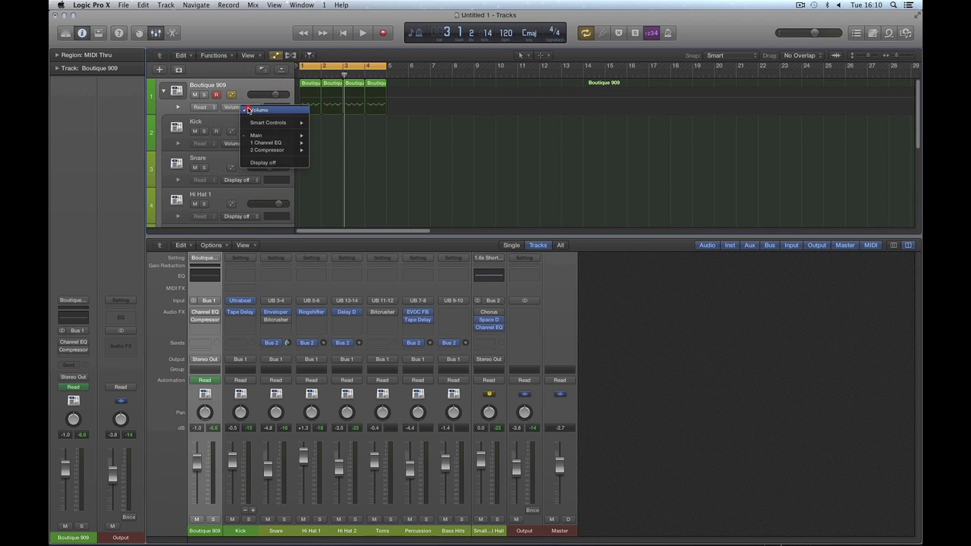
{"action": "mouse_move", "coordinate": [271, 135]}
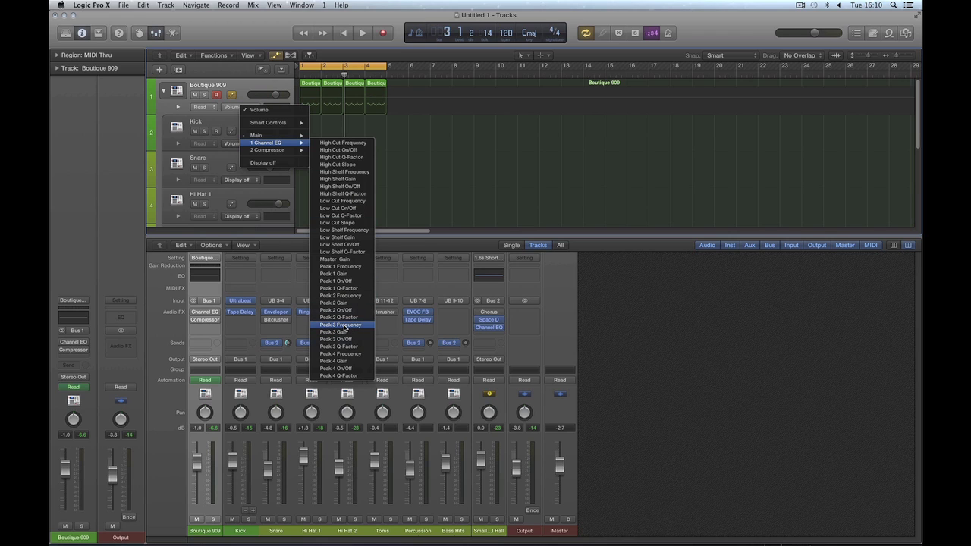
{"action": "left_click", "coordinate": [344, 326]}
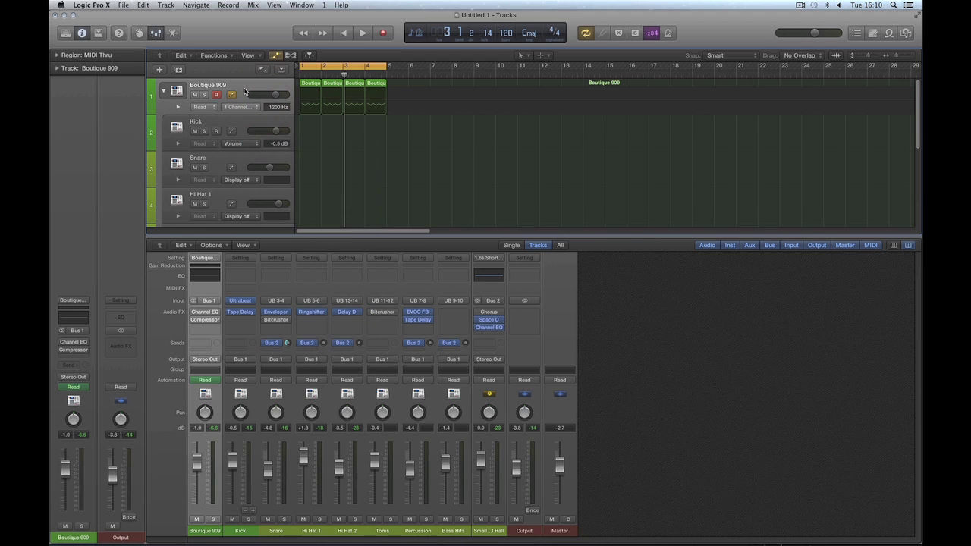
Step: Open and enable the Boutique 909 Channel EQ, boost the 1200 Hz band by 14.5 dB, and move its window clear of the regions
{"action": "left_click", "coordinate": [75, 344]}
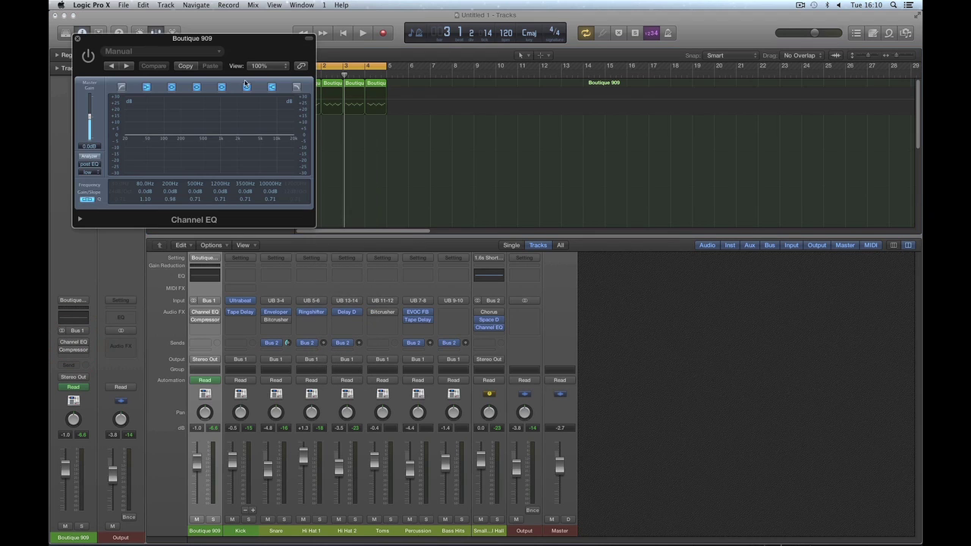
{"action": "left_click_drag", "start_coordinate": [214, 43], "coordinate": [603, 126]}
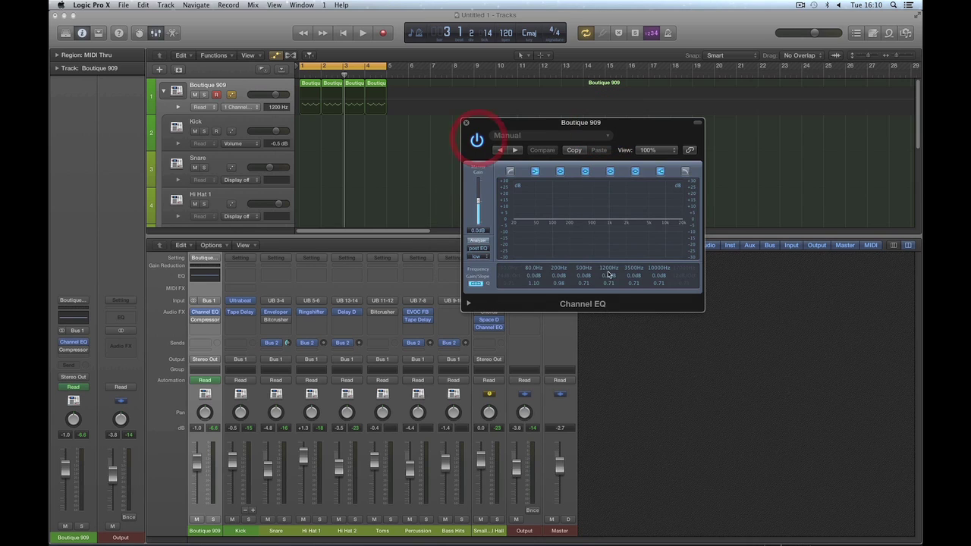
{"action": "left_click_drag", "start_coordinate": [612, 277], "coordinate": [611, 281]}
{"action": "left_click_drag", "start_coordinate": [531, 123], "coordinate": [665, 142]}
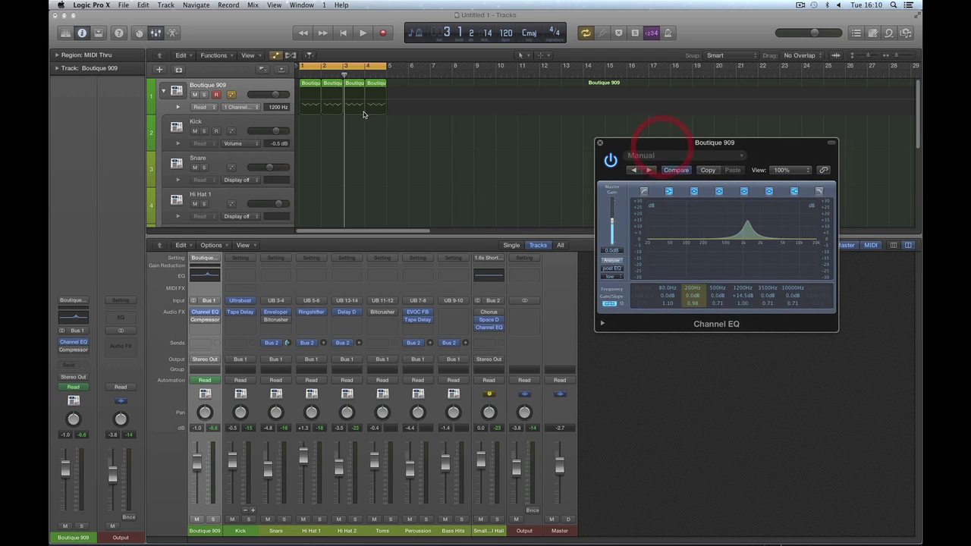
Step: Draw Peak 3 Frequency automation on Boutique 909, falling from about 8200 Hz at bar 1 to about 176 Hz at bar 3
{"action": "left_click", "coordinate": [450, 56]}
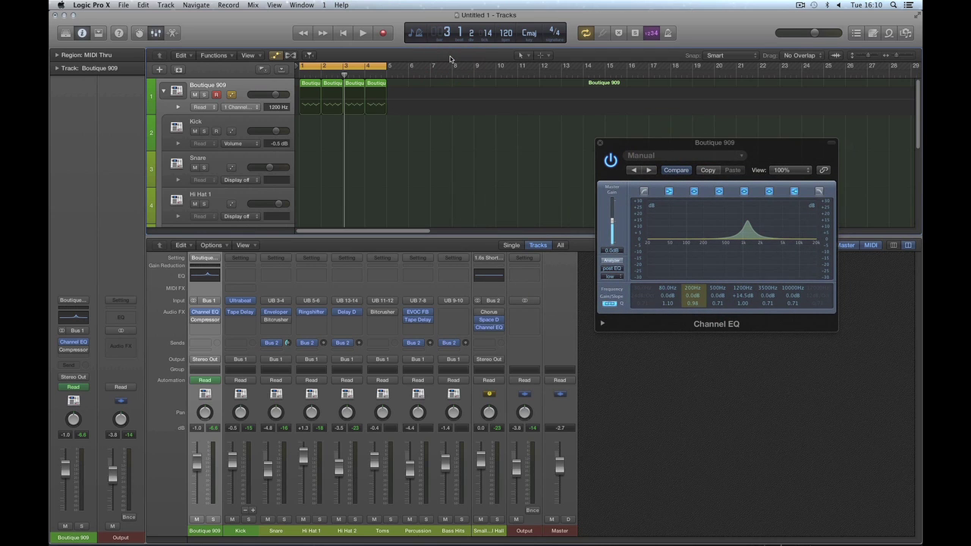
{"action": "key", "text": "super+Right"}
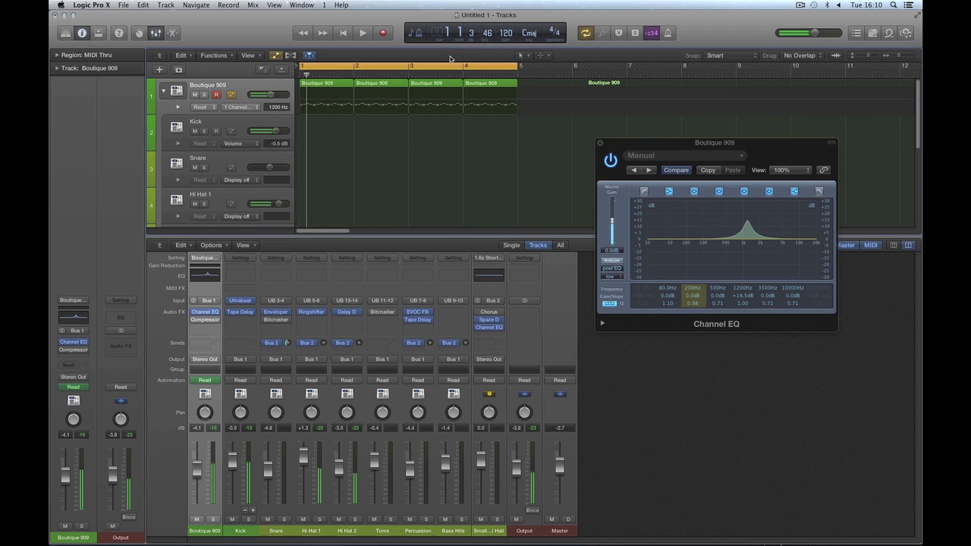
{"action": "left_click", "coordinate": [303, 97]}
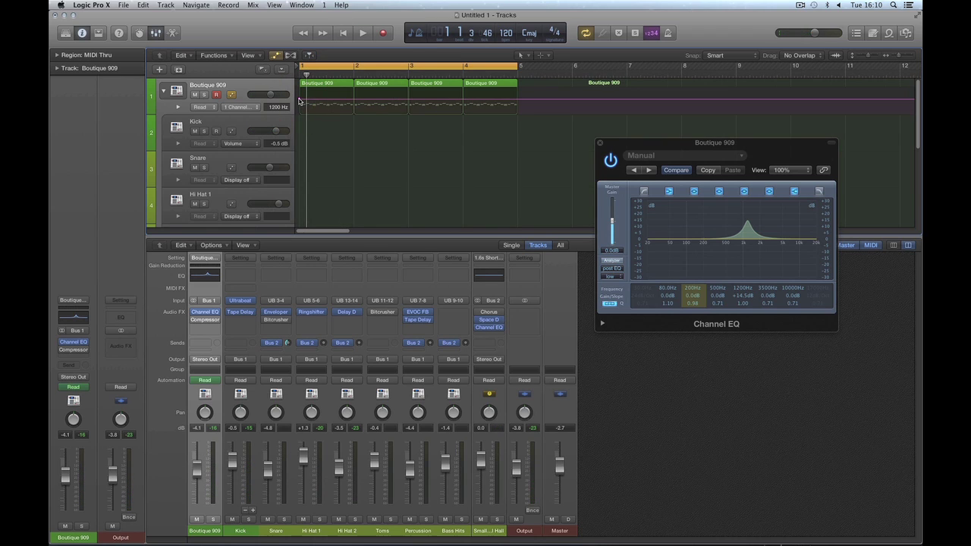
{"action": "left_click_drag", "start_coordinate": [299, 101], "coordinate": [300, 91]}
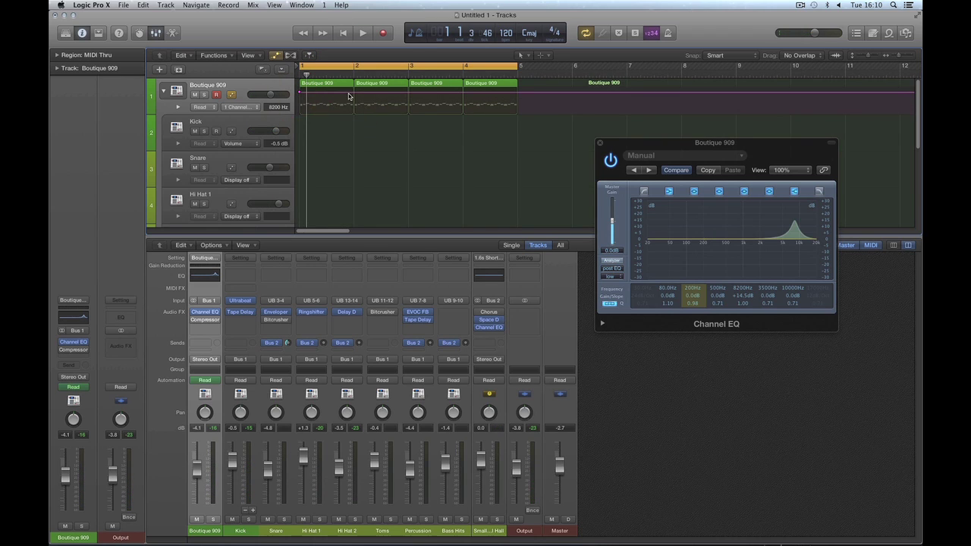
{"action": "left_click", "coordinate": [409, 93]}
{"action": "left_click_drag", "start_coordinate": [409, 93], "coordinate": [408, 104]}
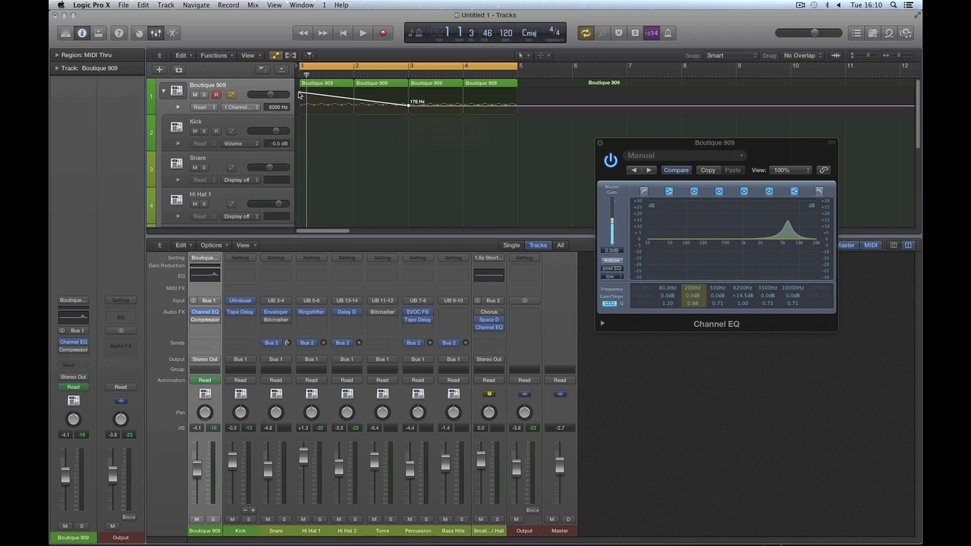
Step: Lower the EQ frequency automation's starting point at bar 1 and set its bar 3 point to about 100 Hz
{"action": "left_click", "coordinate": [300, 94]}
{"action": "left_click_drag", "start_coordinate": [299, 95], "coordinate": [301, 94]}
{"action": "key", "text": "space"}
{"action": "left_click", "coordinate": [408, 108]}
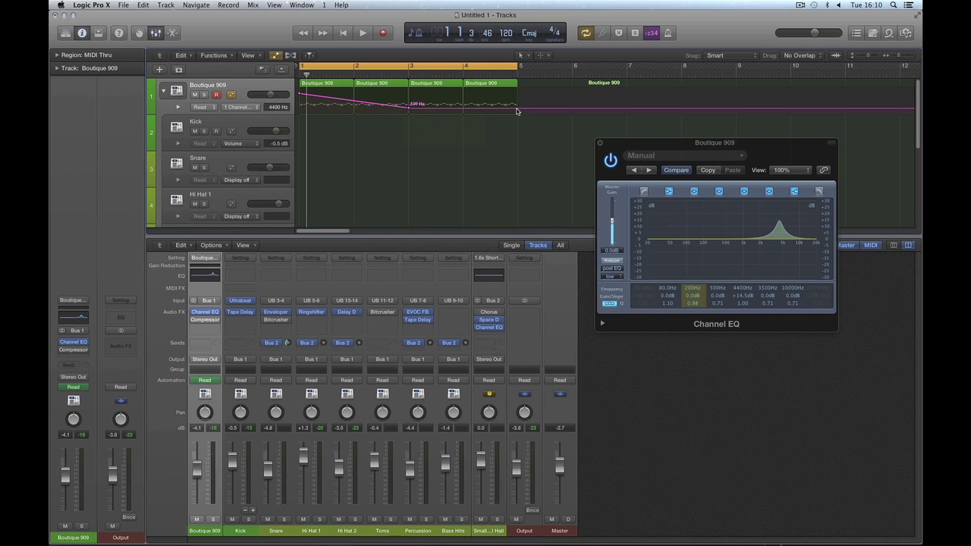
Step: Add a frequency automation point of about 5900 Hz at bar 5 and play the loop to check the EQ sweep
{"action": "left_click_drag", "start_coordinate": [516, 108], "coordinate": [518, 93]}
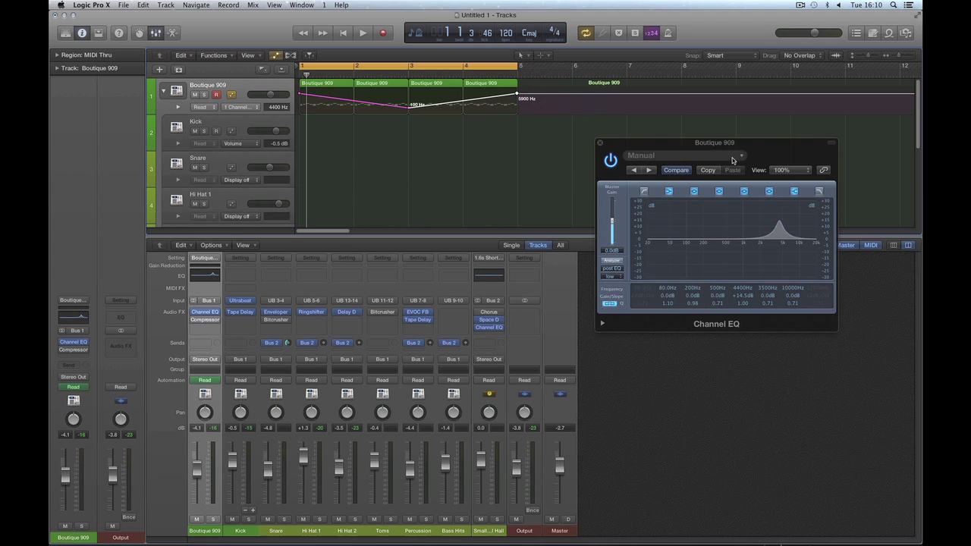
{"action": "left_click_drag", "start_coordinate": [726, 145], "coordinate": [736, 129]}
{"action": "key", "text": "space"}
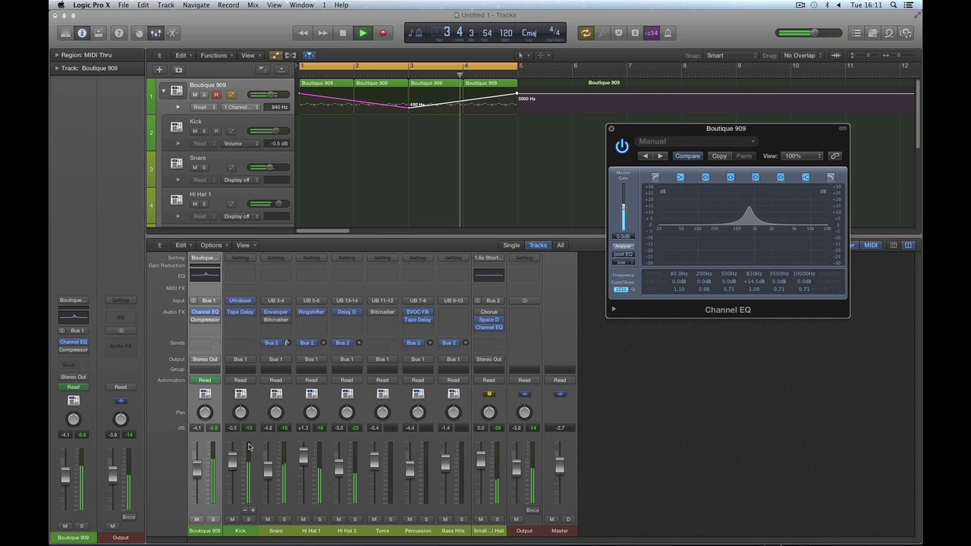
Step: Reset the Boutique 909 volume to 0.0 dB, stop playback and return to the project start
{"action": "left_click", "coordinate": [196, 470], "text": "alt"}
{"action": "key", "text": "space"}
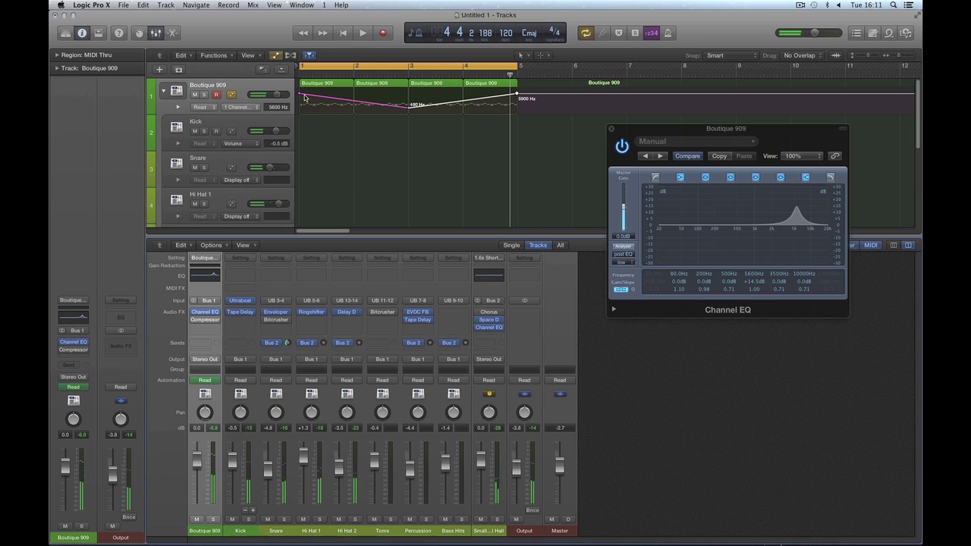
{"action": "key", "text": "Return"}
Step: Reverse the EQ sweep by setting bar 1 to about 99 Hz, raising bar 3 and lowering bar 5 to about 112 Hz, and play it
{"action": "left_click_drag", "start_coordinate": [300, 93], "coordinate": [301, 111]}
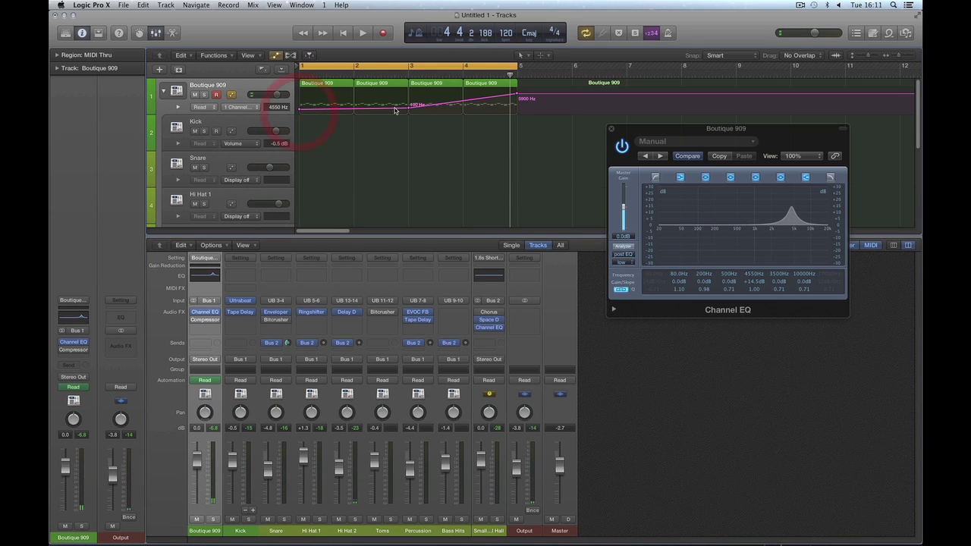
{"action": "left_click_drag", "start_coordinate": [410, 107], "coordinate": [409, 95]}
{"action": "left_click_drag", "start_coordinate": [517, 96], "coordinate": [516, 107]}
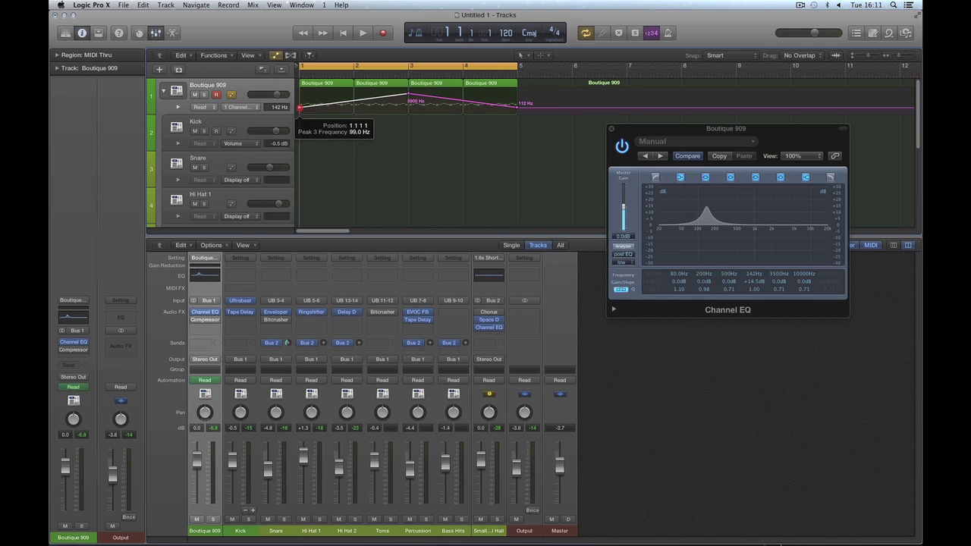
{"action": "key", "text": "space"}
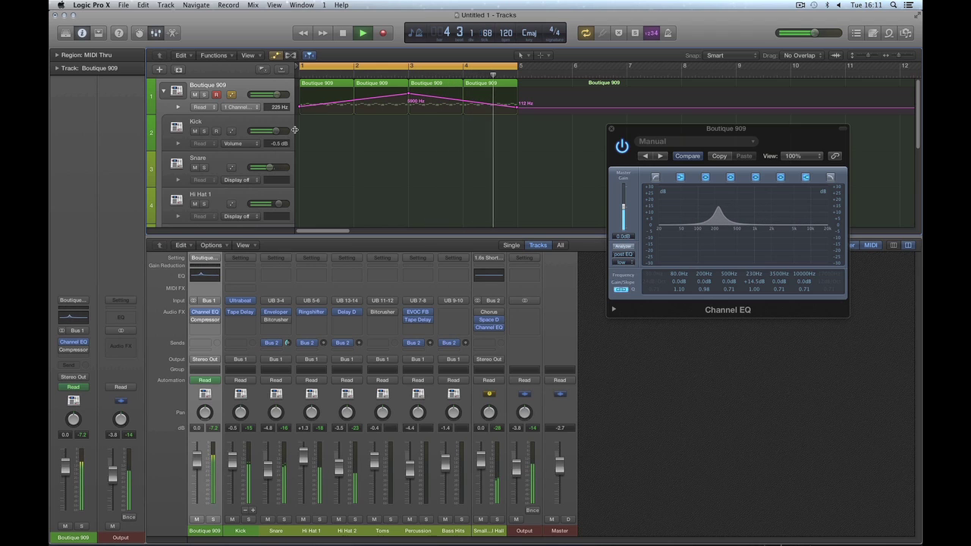
{"action": "key", "text": "space"}
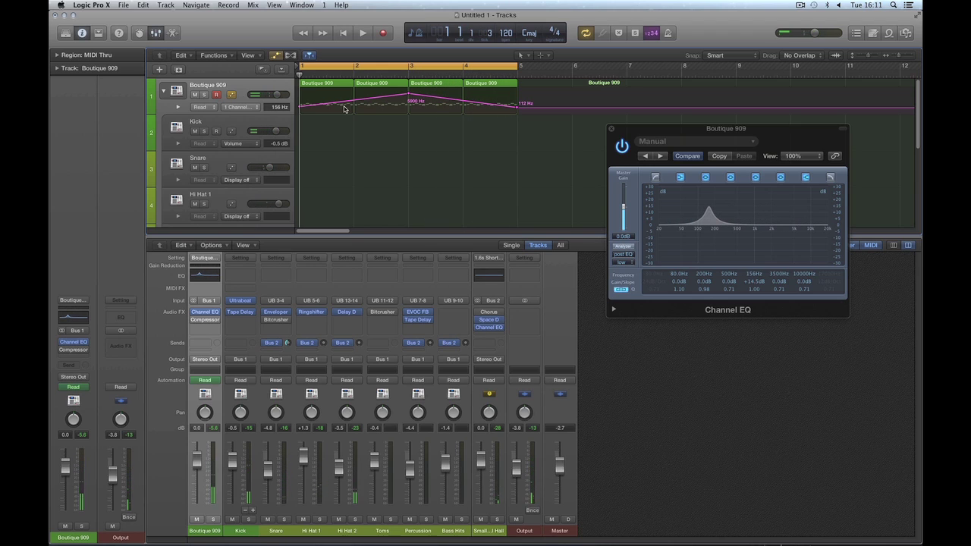
Step: Remove the Boutique 909 frequency automation, and reset, bypass and close its Channel EQ
{"action": "left_click_drag", "start_coordinate": [517, 110], "coordinate": [303, 92]}
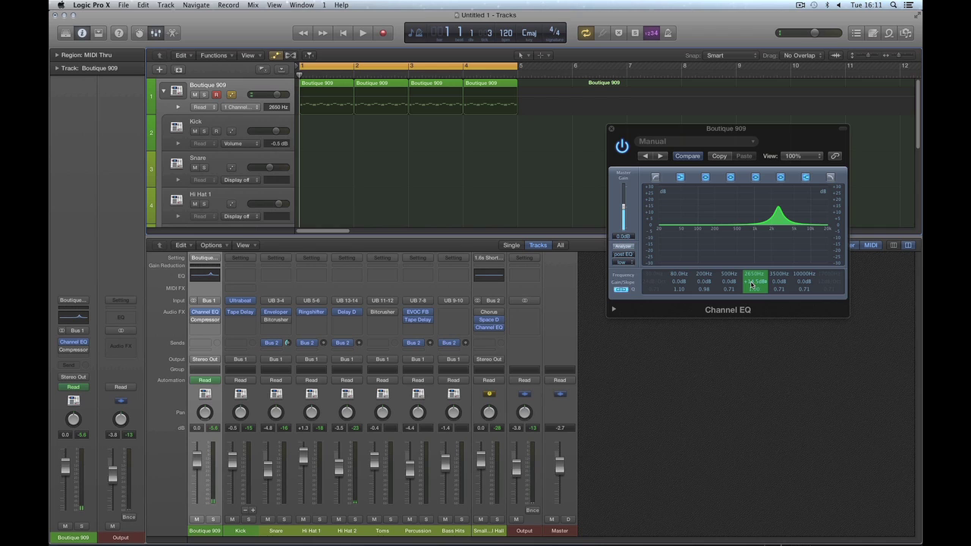
{"action": "left_click", "coordinate": [751, 282], "text": "alt"}
{"action": "left_click", "coordinate": [612, 129]}
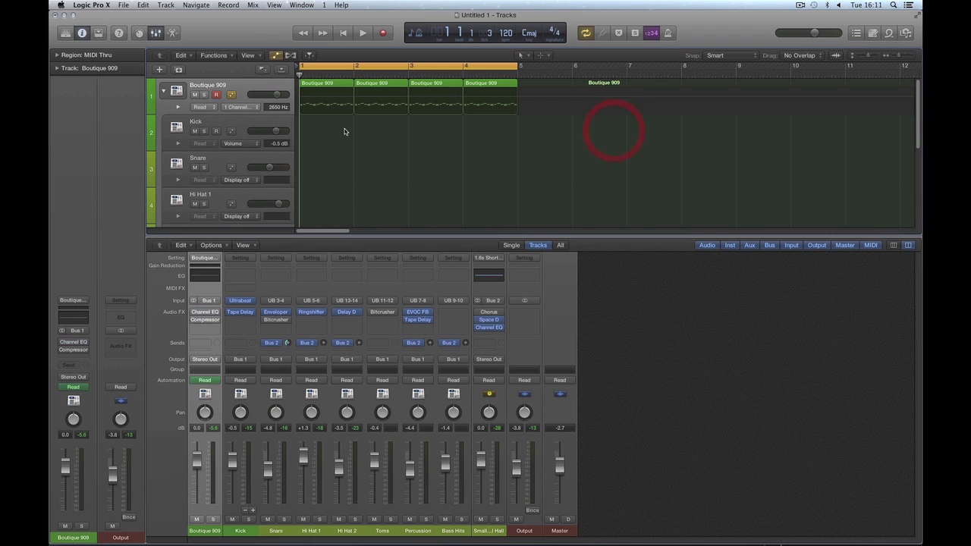
Step: Hide the Mixer and select the Kick subtrack
{"action": "left_click", "coordinate": [243, 82]}
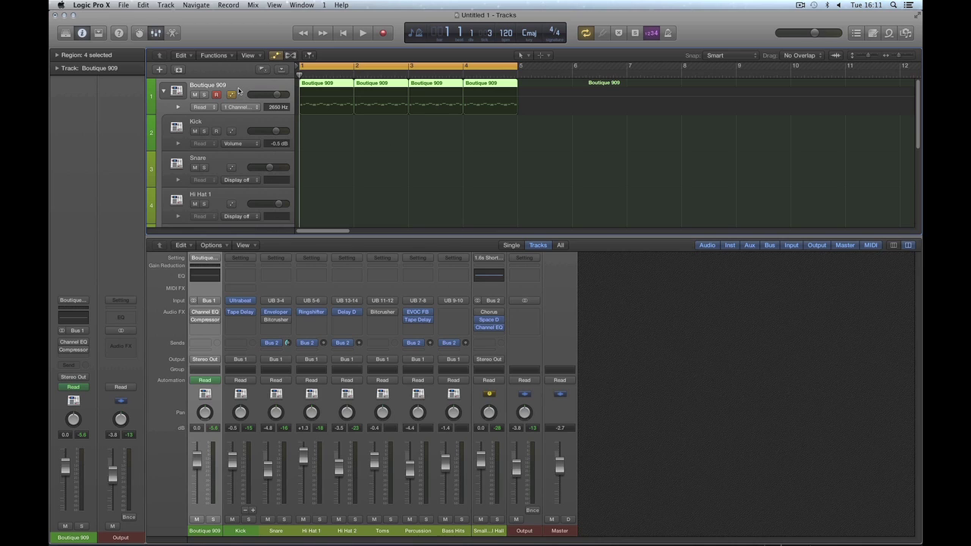
{"action": "key", "text": "x"}
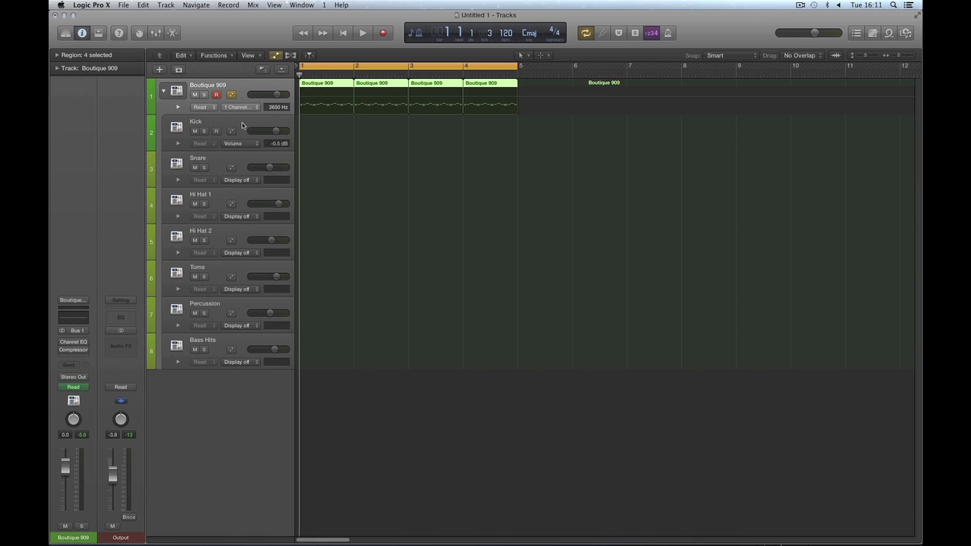
{"action": "left_click", "coordinate": [242, 125]}
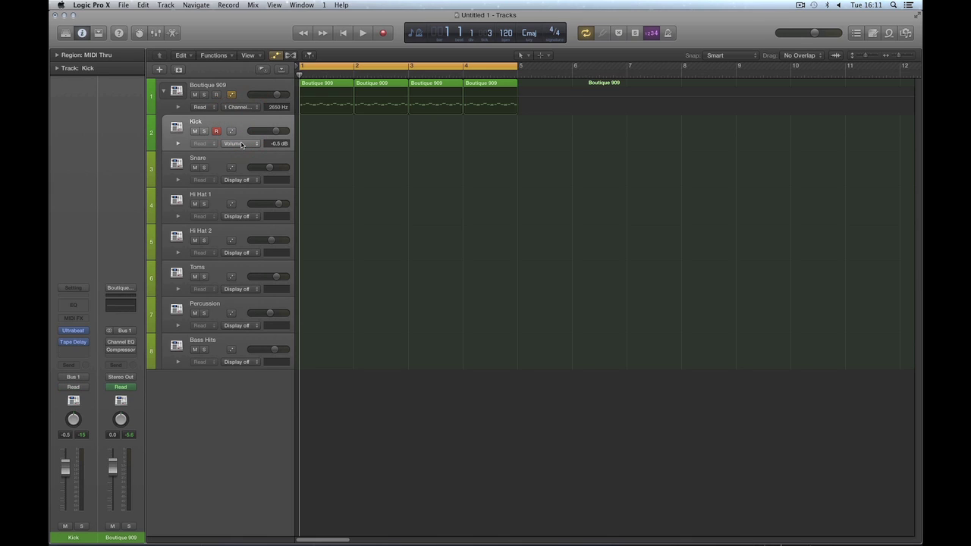
Step: Look through the automation parameters available for the Kick track, including the Main and Ultrabeat groups
{"action": "left_click", "coordinate": [247, 146]}
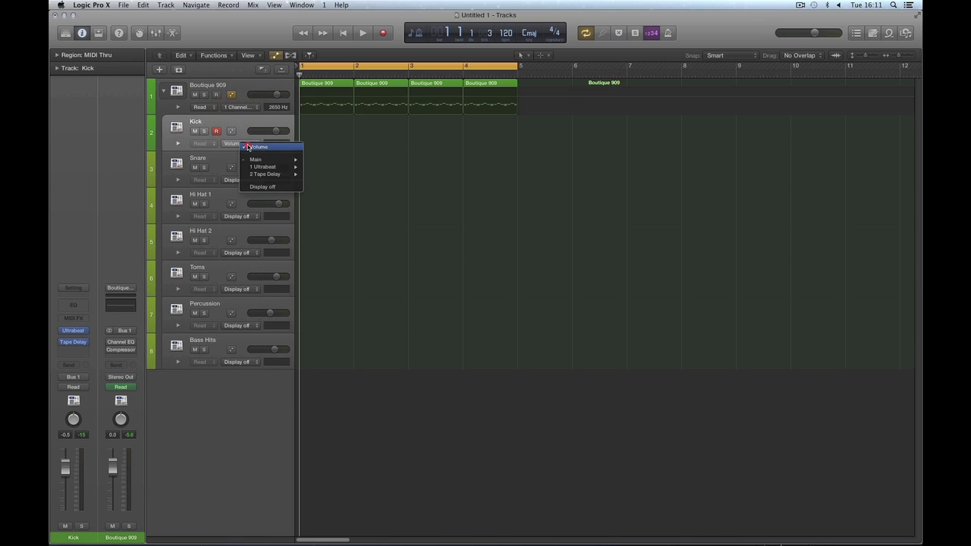
{"action": "left_click", "coordinate": [239, 125]}
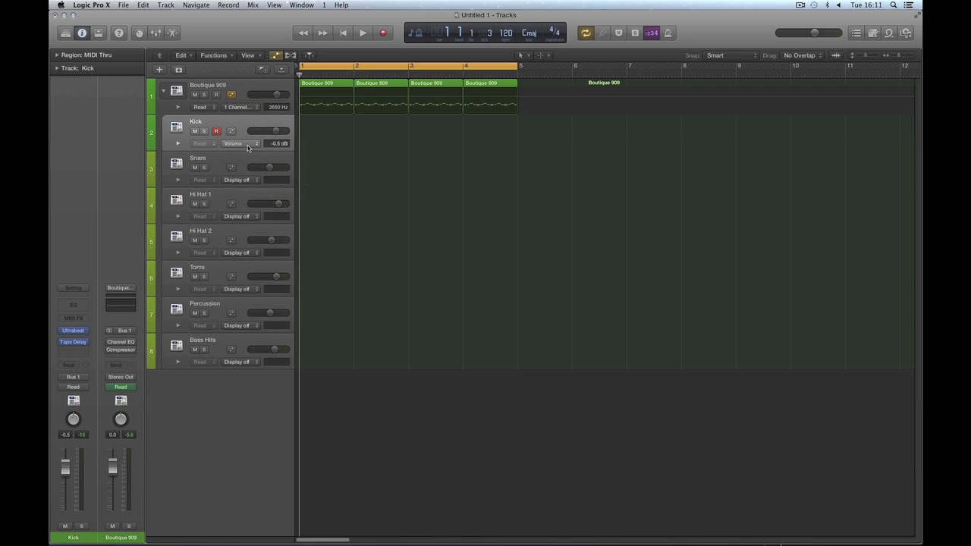
{"action": "left_click", "coordinate": [247, 146]}
{"action": "mouse_move", "coordinate": [258, 160]}
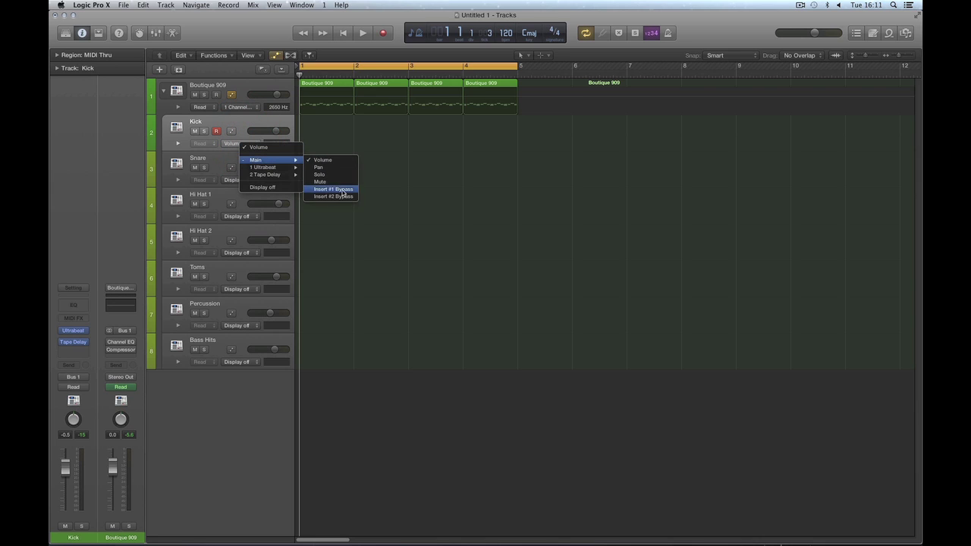
{"action": "mouse_move", "coordinate": [281, 175]}
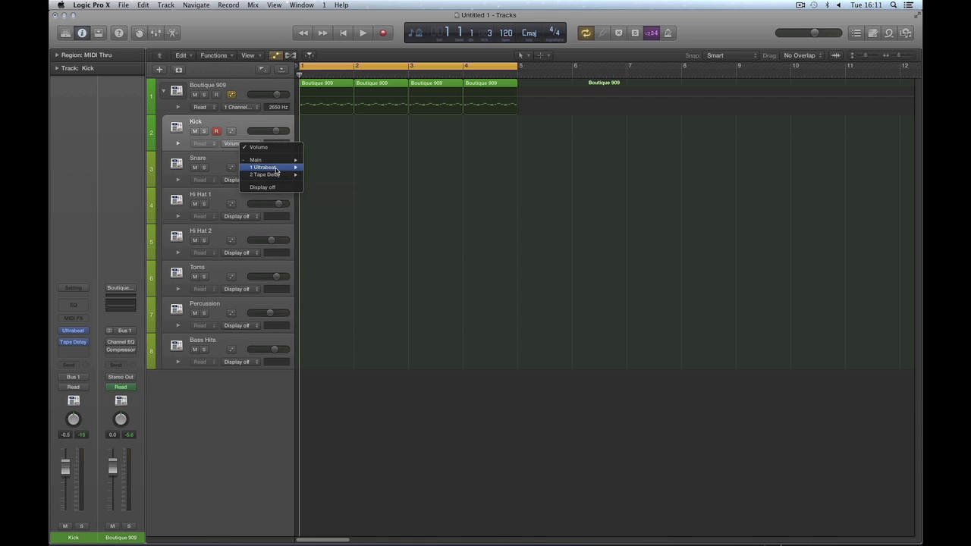
{"action": "mouse_move", "coordinate": [338, 175]}
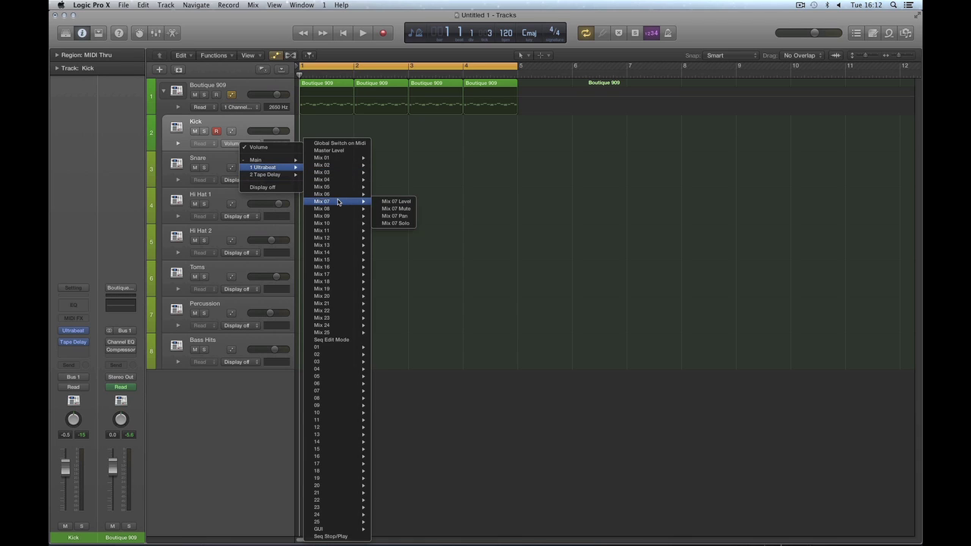
{"action": "left_click", "coordinate": [231, 124]}
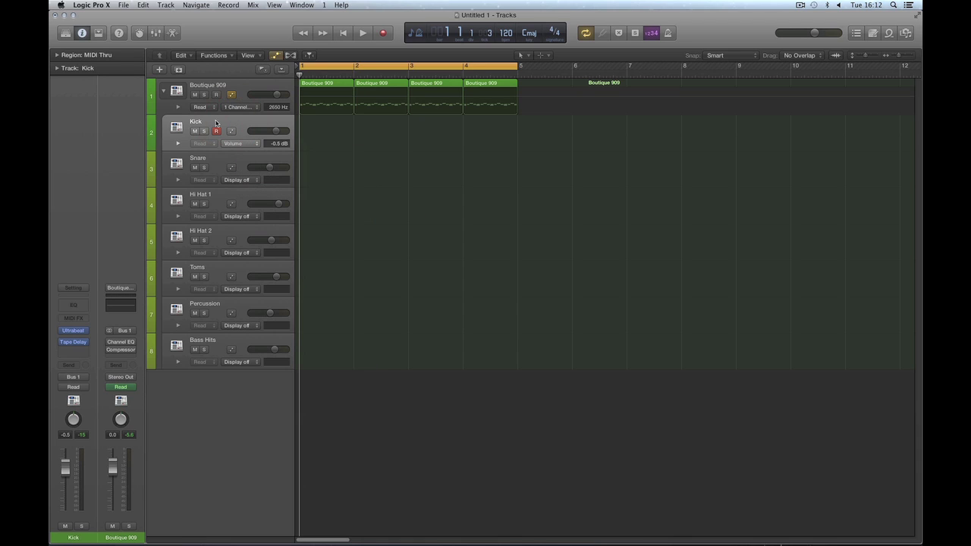
Step: Select the Snare through Bass Hits subtracks, followed by Kick and the main Boutique 909 track, and deselect the regions
{"action": "left_click", "coordinate": [239, 156]}
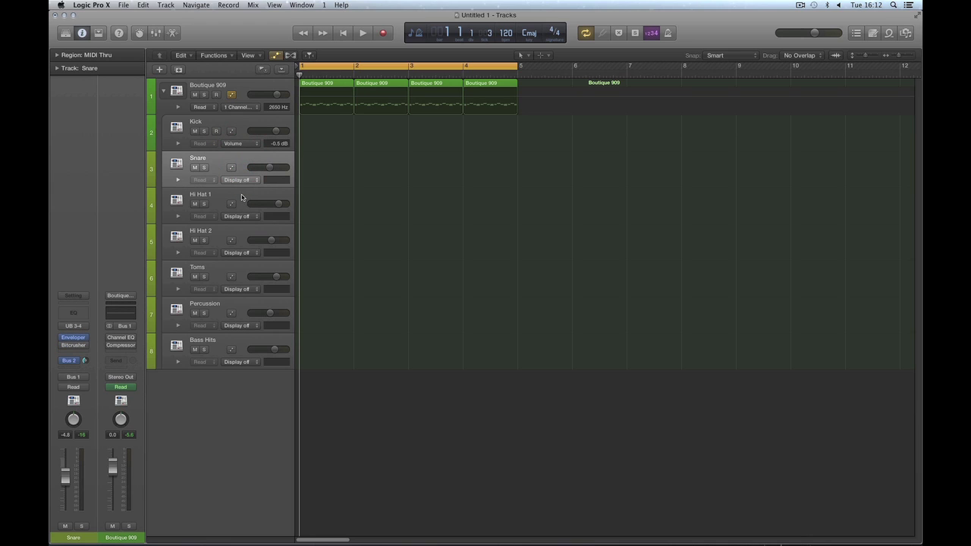
{"action": "left_click_drag", "start_coordinate": [241, 194], "coordinate": [250, 348]}
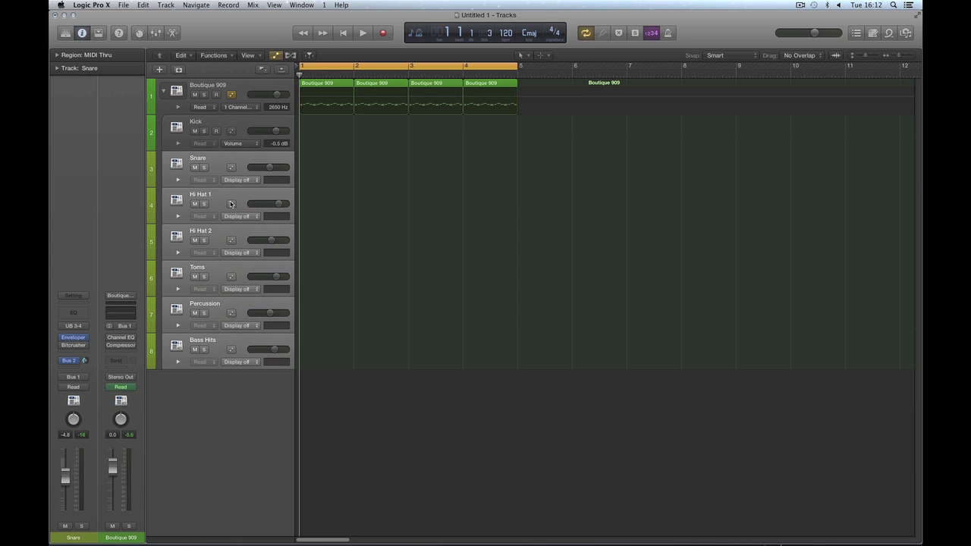
{"action": "left_click", "coordinate": [240, 144]}
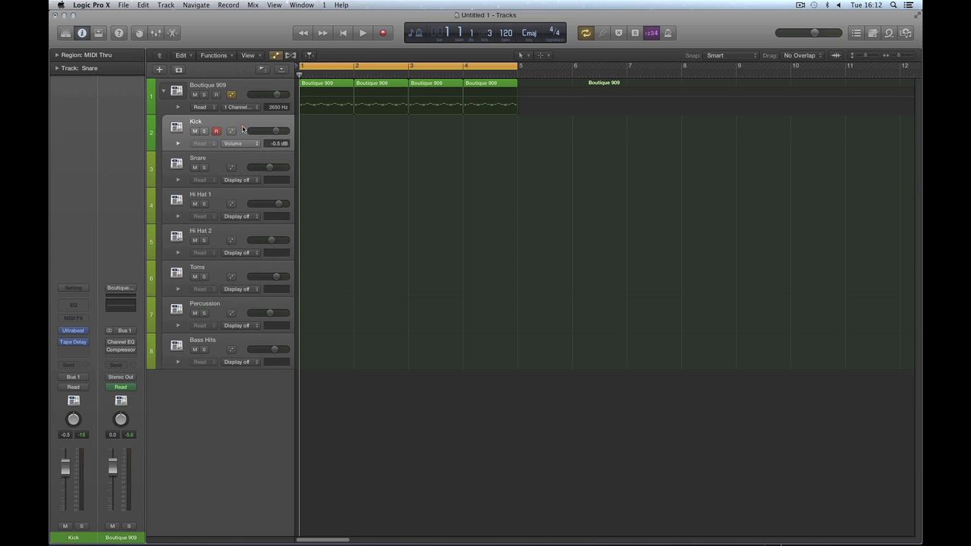
{"action": "left_click", "coordinate": [238, 83]}
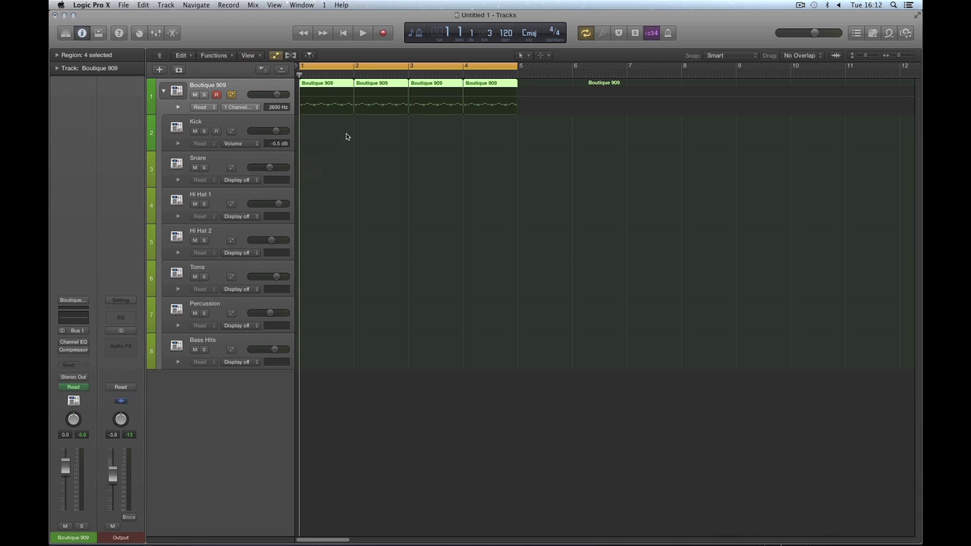
{"action": "left_click", "coordinate": [394, 148]}
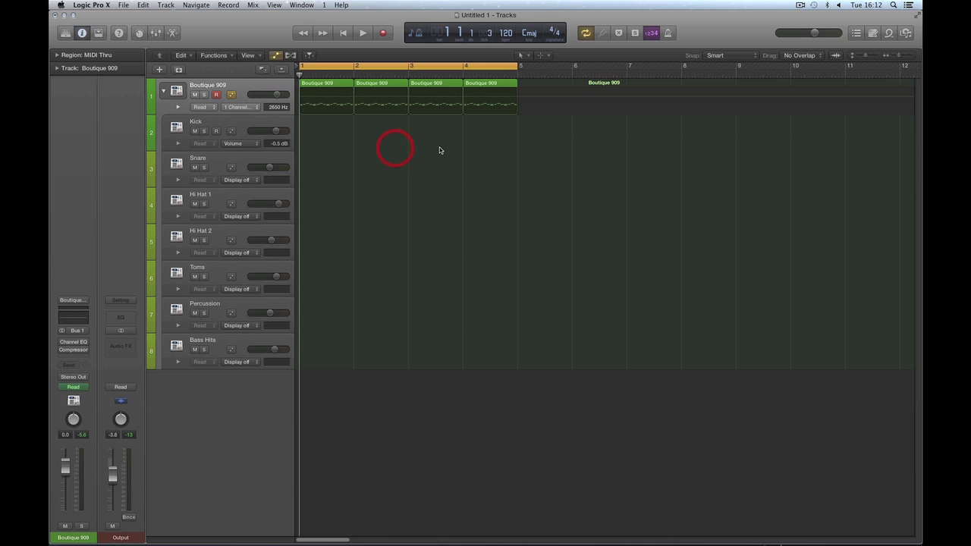
Step: Hide track automation, select the four Boutique 909 regions and play them briefly
{"action": "left_click", "coordinate": [279, 71]}
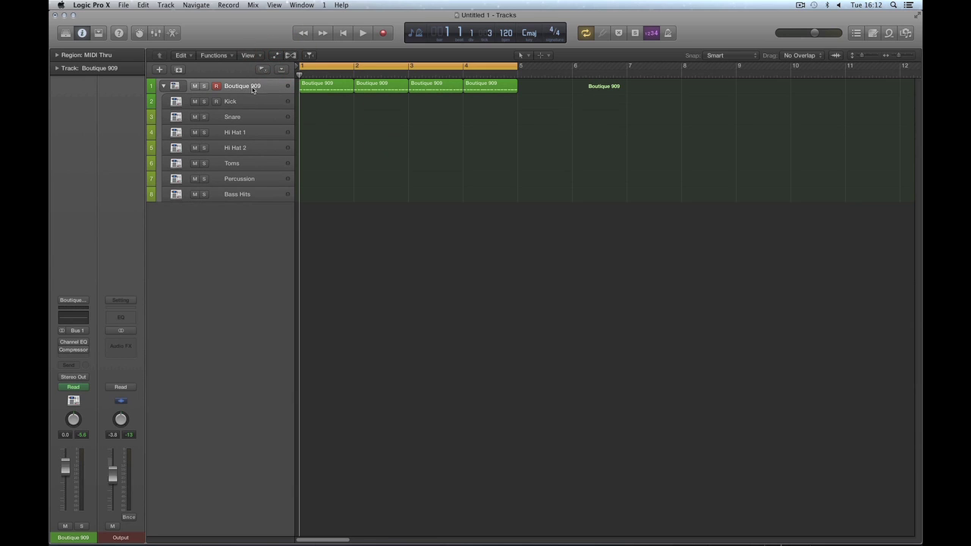
{"action": "left_click_drag", "start_coordinate": [534, 86], "coordinate": [308, 83]}
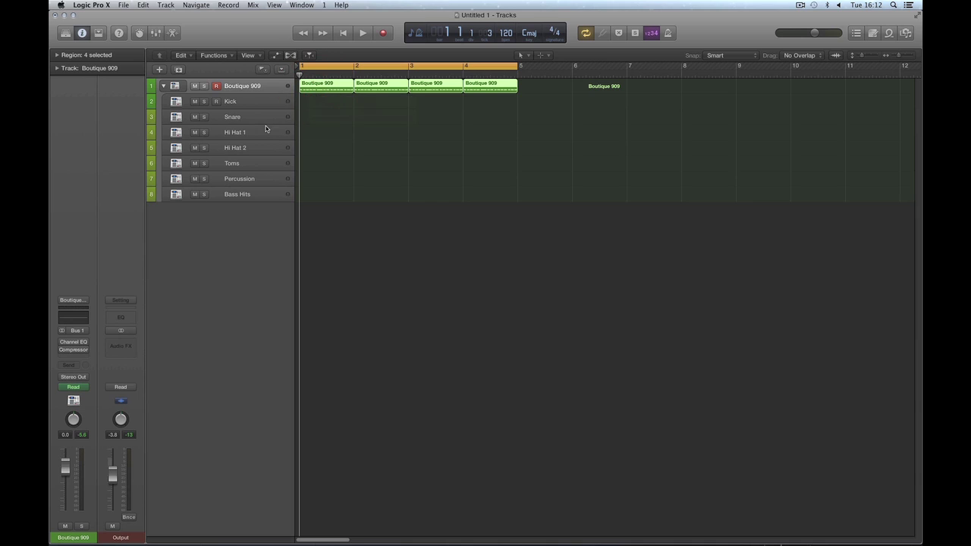
{"action": "key", "text": "space"}
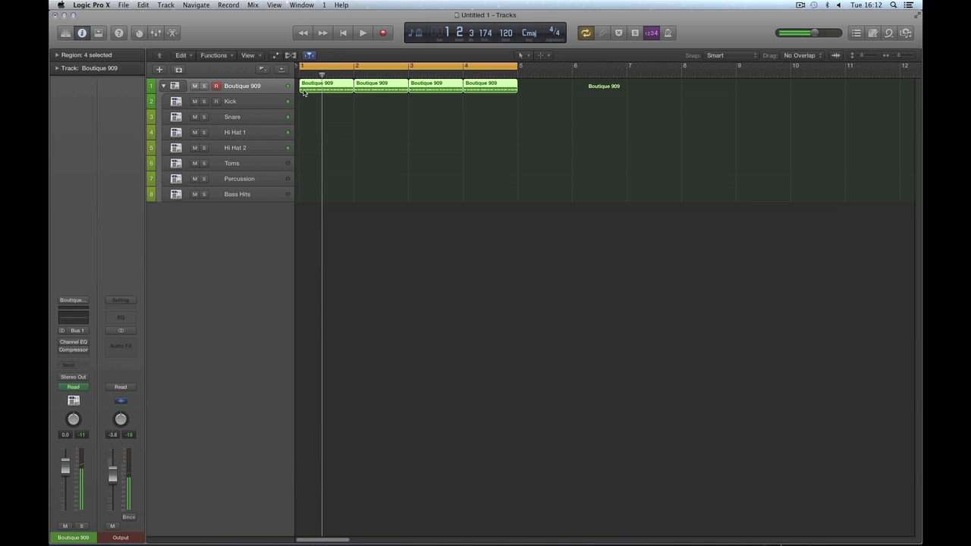
Step: Move the four regions from the main Boutique 909 track to the Kick subtrack and play them there
{"action": "left_click", "coordinate": [164, 87]}
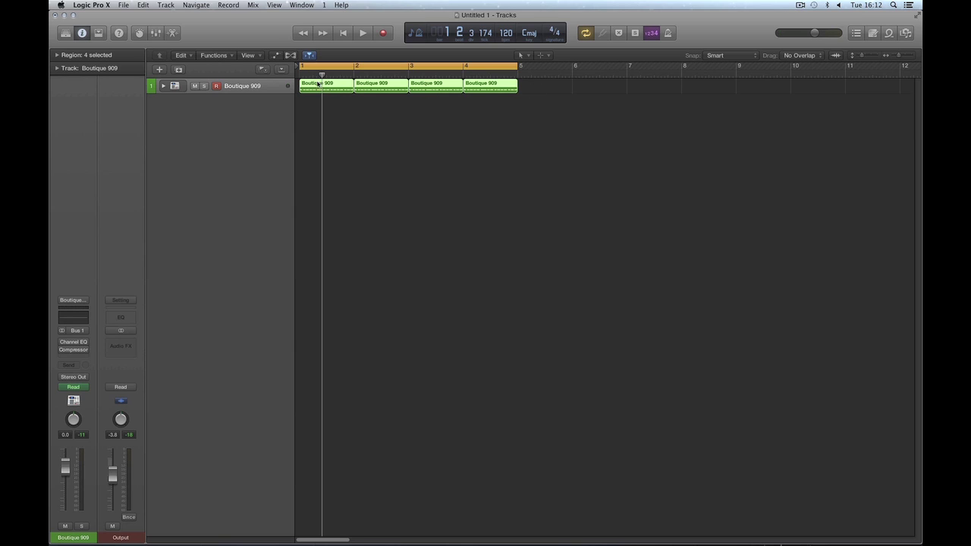
{"action": "left_click", "coordinate": [164, 86]}
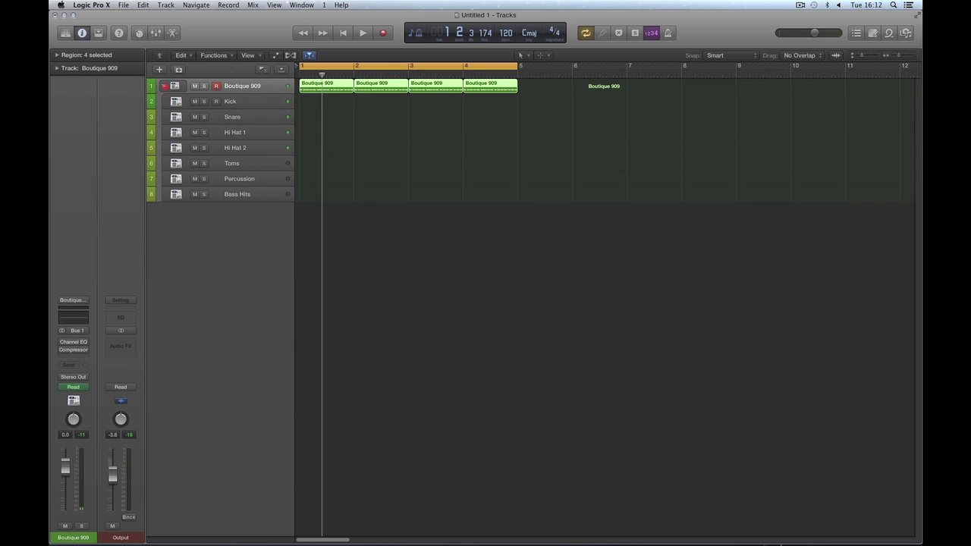
{"action": "left_click", "coordinate": [306, 99]}
{"action": "left_click_drag", "start_coordinate": [305, 100], "coordinate": [308, 101]}
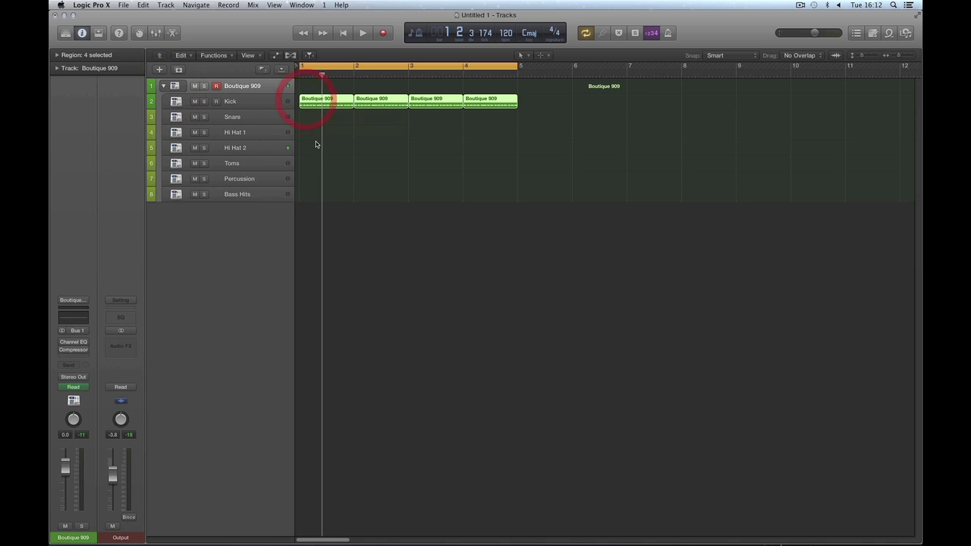
{"action": "left_click", "coordinate": [232, 104]}
{"action": "key", "text": "space"}
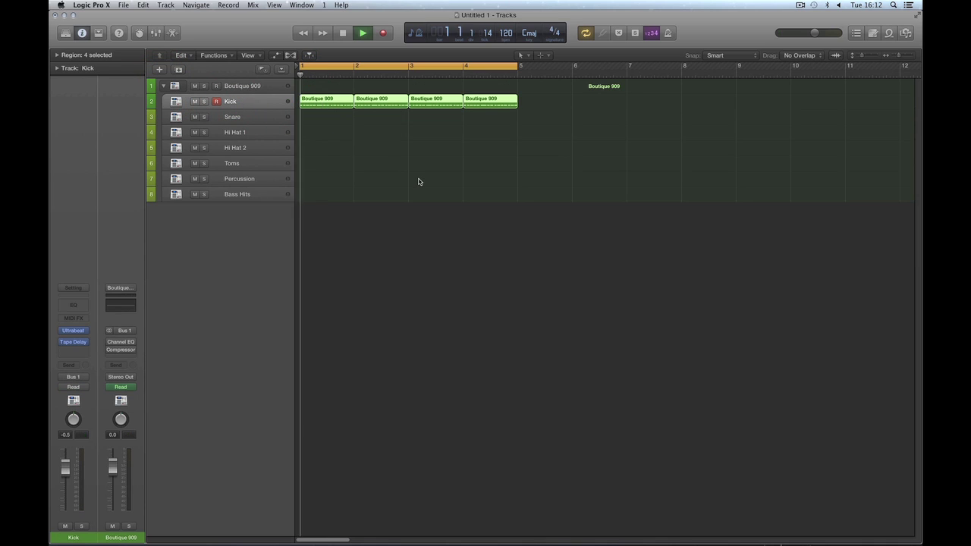
{"action": "key", "text": "space"}
Step: Collapse and reopen the Boutique 909 stack to compare where its regions sit, and increase the track height
{"action": "left_click", "coordinate": [164, 86]}
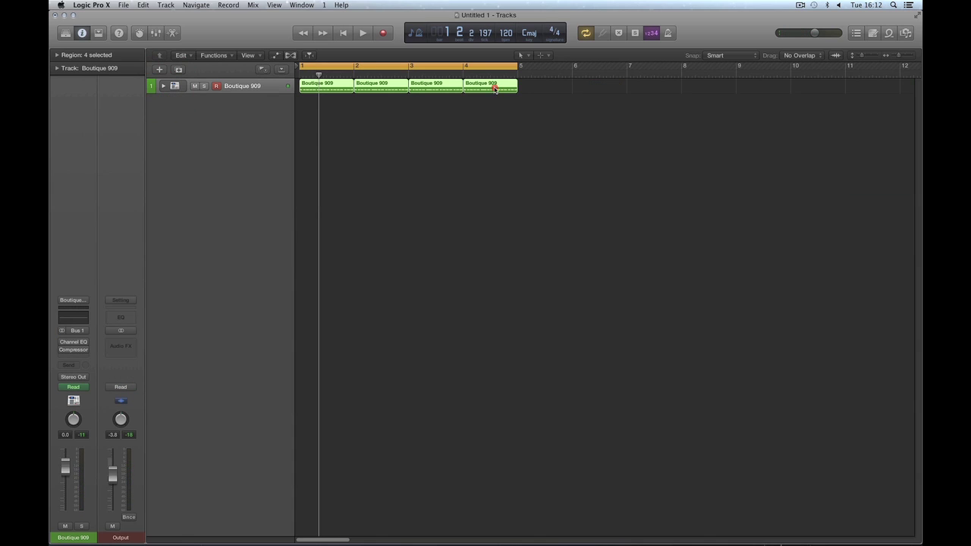
{"action": "left_click", "coordinate": [494, 88]}
{"action": "left_click", "coordinate": [163, 85]}
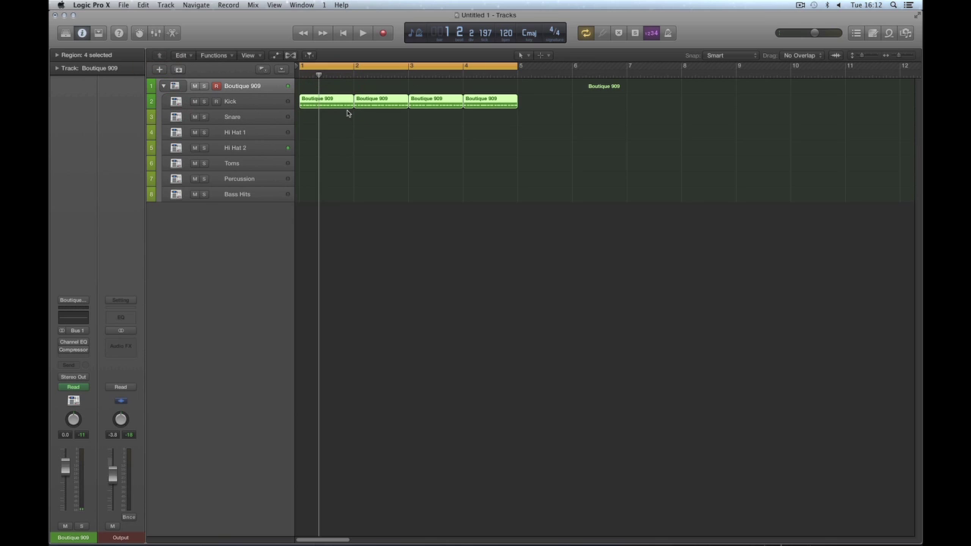
{"action": "key", "text": "super+Down"}
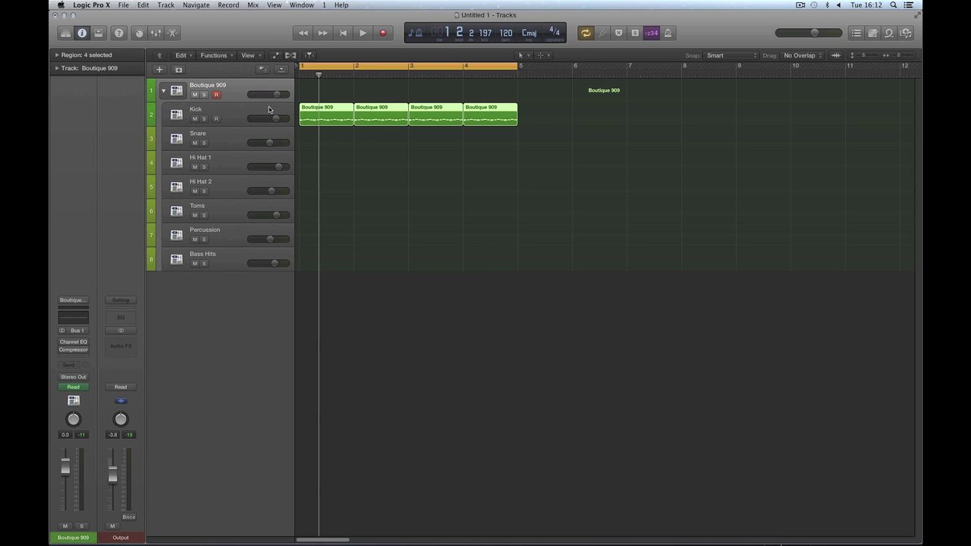
Step: Move the four regions from Kick back to the main Boutique 909 track and play the pattern
{"action": "left_click", "coordinate": [354, 94]}
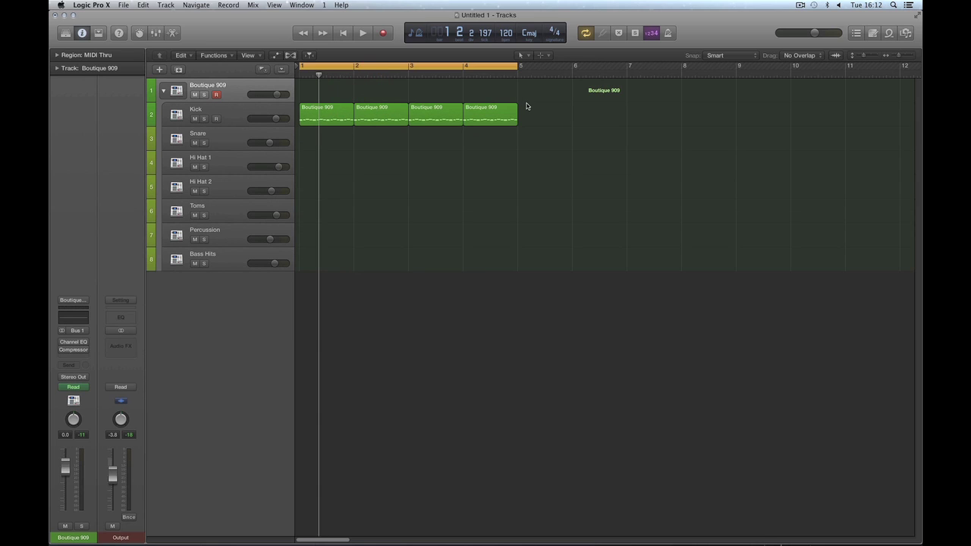
{"action": "left_click_drag", "start_coordinate": [527, 106], "coordinate": [309, 90]}
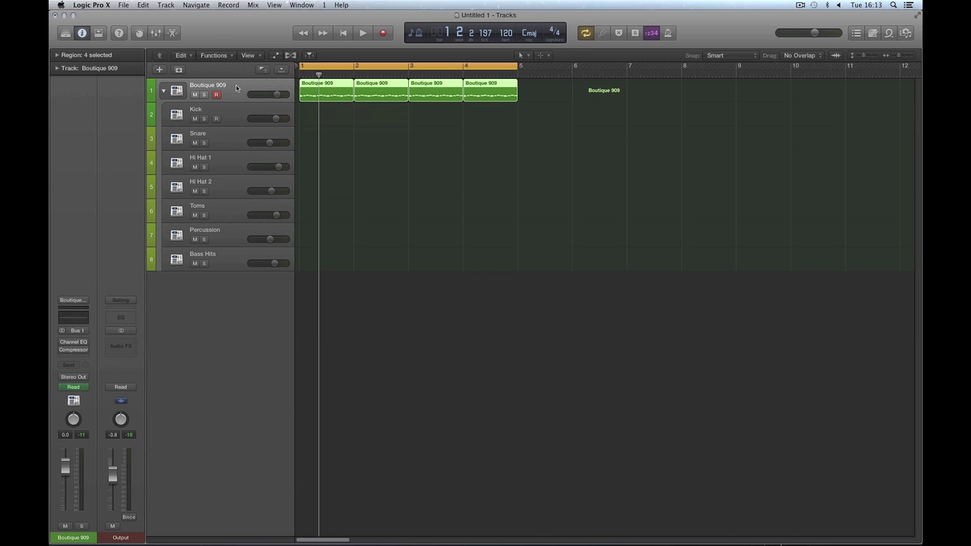
{"action": "left_click", "coordinate": [235, 88]}
{"action": "key", "text": "space"}
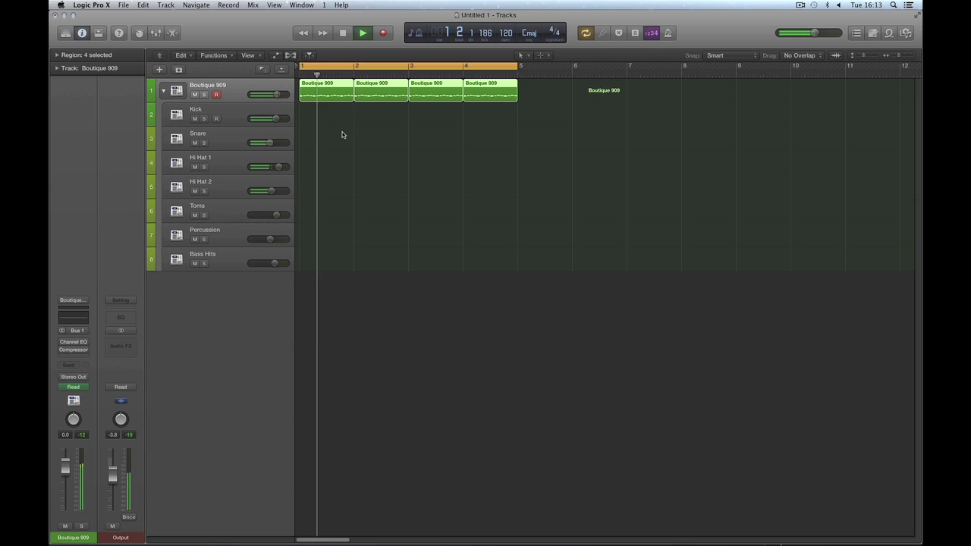
{"action": "key", "text": "space"}
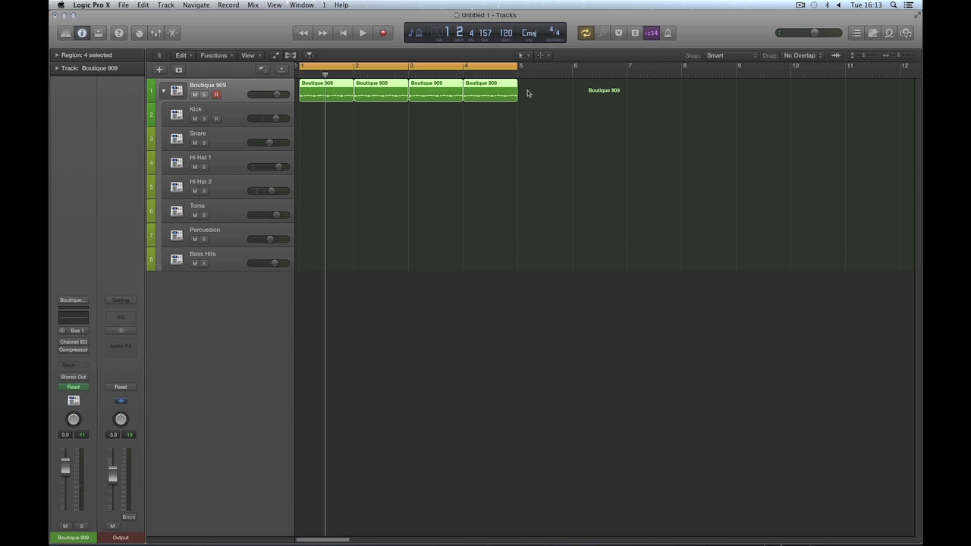
Step: Reduce the pattern to its first one-bar region, place it on the Kick subtrack and copy it to Snare and Hi Hat 1
{"action": "left_click_drag", "start_coordinate": [528, 94], "coordinate": [333, 114]}
{"action": "key", "text": "Delete"}
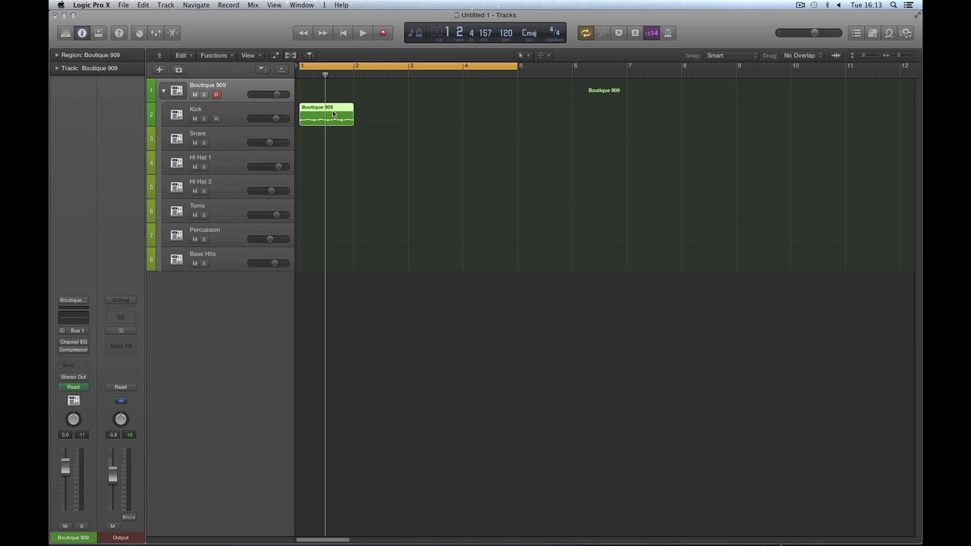
{"action": "left_click", "coordinate": [562, 76]}
{"action": "left_click_drag", "start_coordinate": [332, 108], "coordinate": [326, 158]}
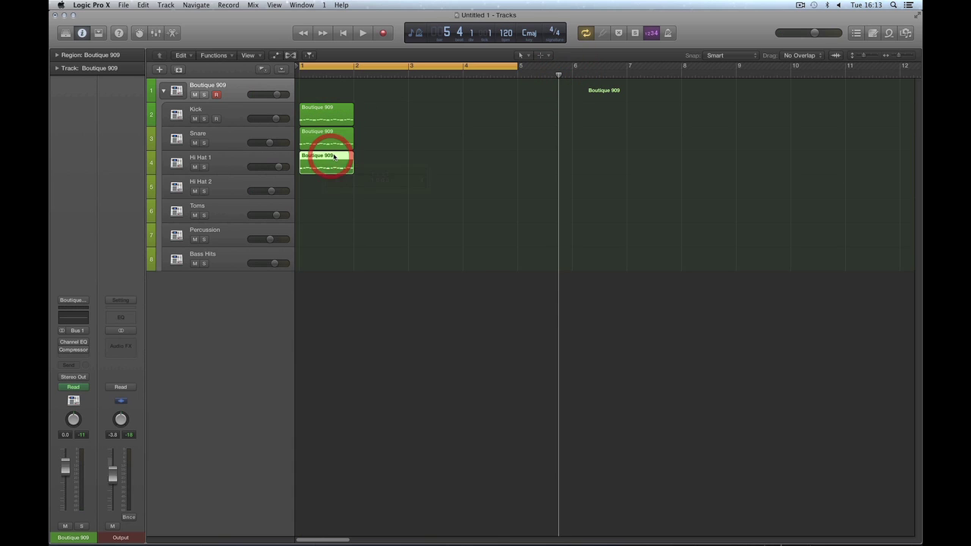
Step: Delete every note except the C1 kick hits from the region on the Kick subtrack
{"action": "double_click", "coordinate": [326, 113]}
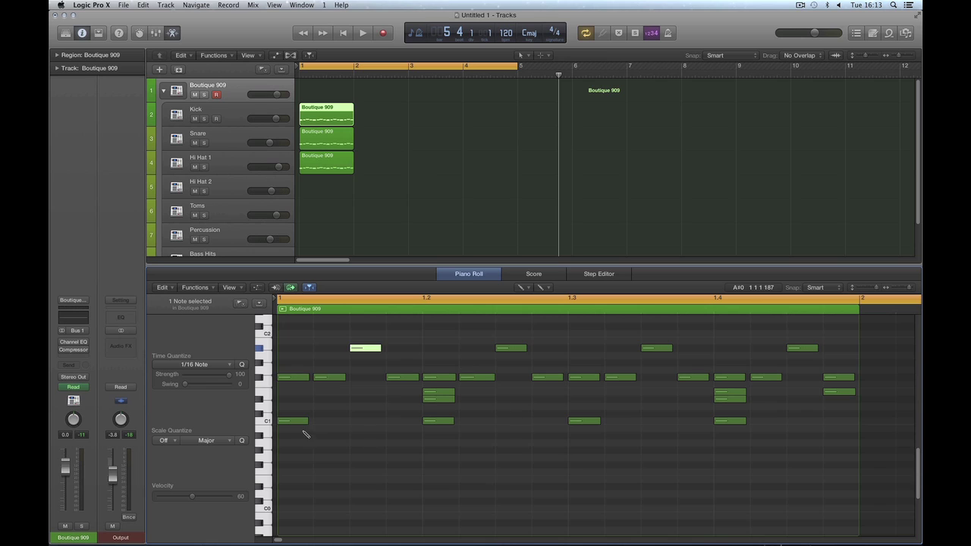
{"action": "key", "text": "t"}
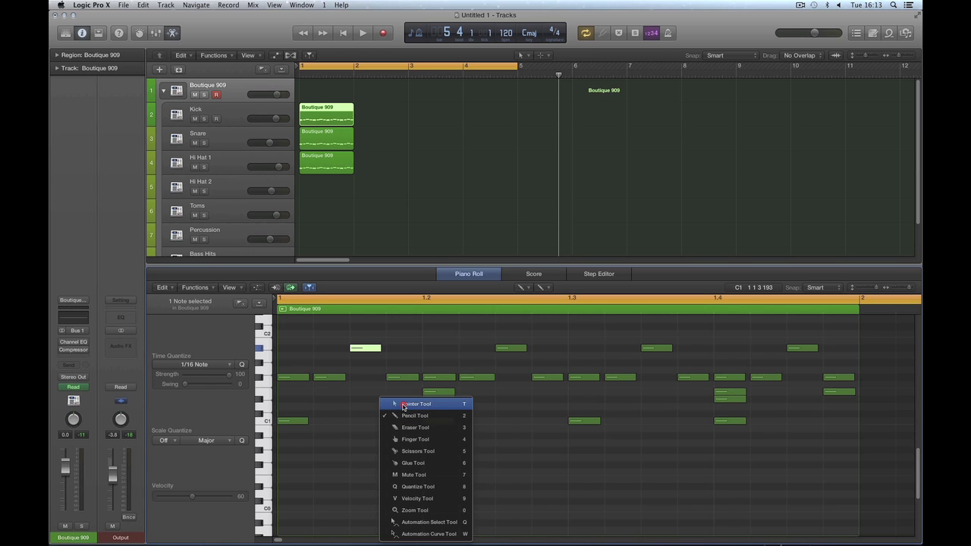
{"action": "left_click", "coordinate": [402, 403]}
{"action": "left_click_drag", "start_coordinate": [877, 341], "coordinate": [293, 403]}
{"action": "key", "text": "Delete"}
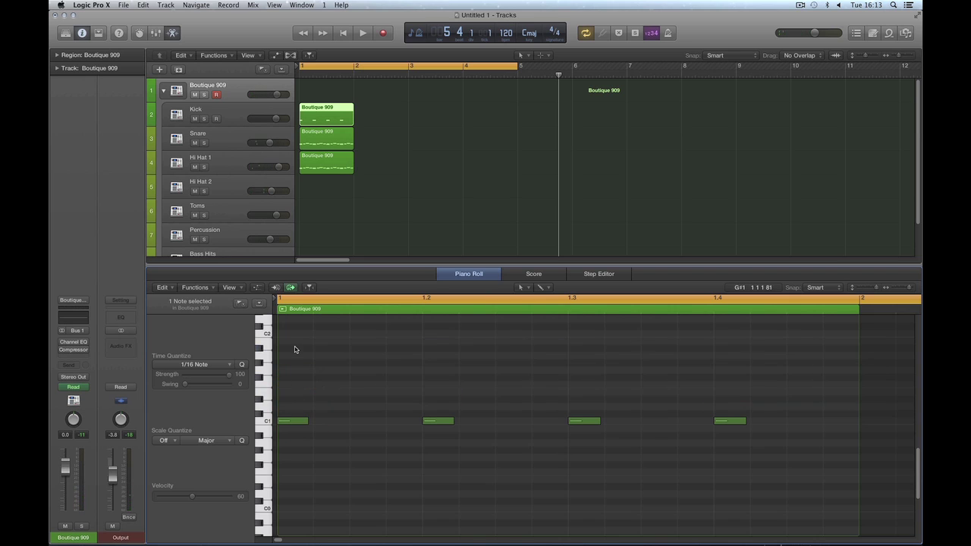
Step: Solo the Kick subtrack and play its region
{"action": "left_click", "coordinate": [329, 118]}
{"action": "left_click", "coordinate": [203, 119]}
{"action": "key", "text": "space"}
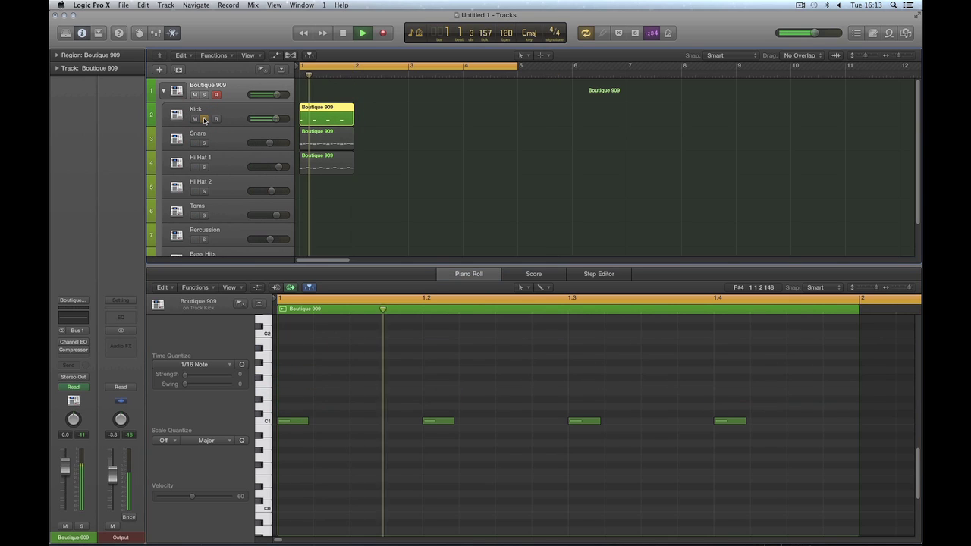
Step: Delete the C1 kick notes and all hi-hat notes from the Snare region, leaving only the snare and clap hits
{"action": "left_click", "coordinate": [312, 143], "text": "shift"}
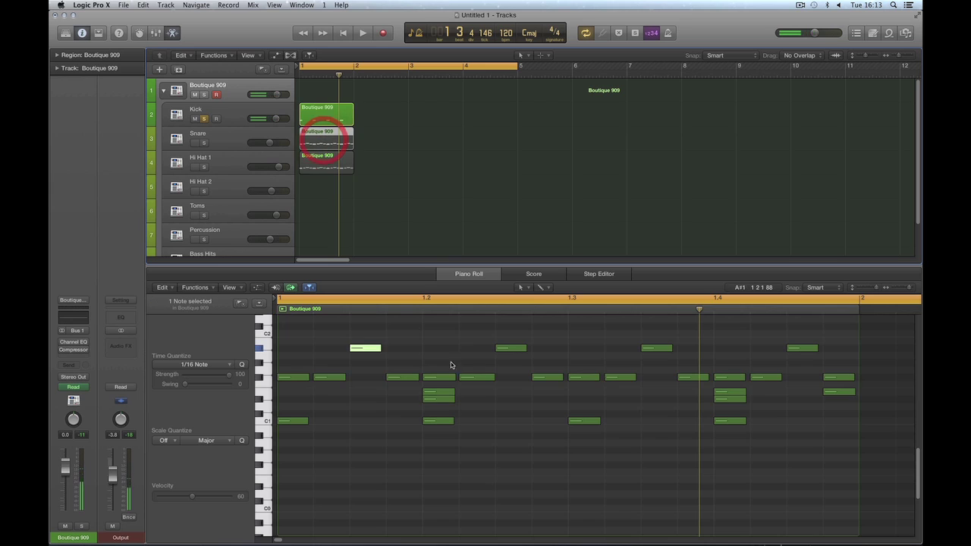
{"action": "left_click", "coordinate": [267, 421]}
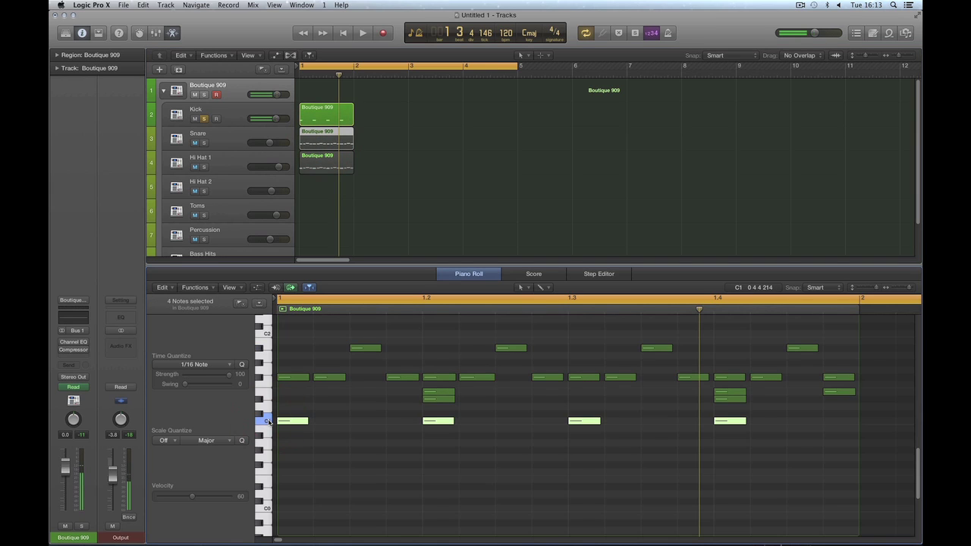
{"action": "key", "text": "Delete"}
{"action": "left_click_drag", "start_coordinate": [827, 378], "coordinate": [294, 384]}
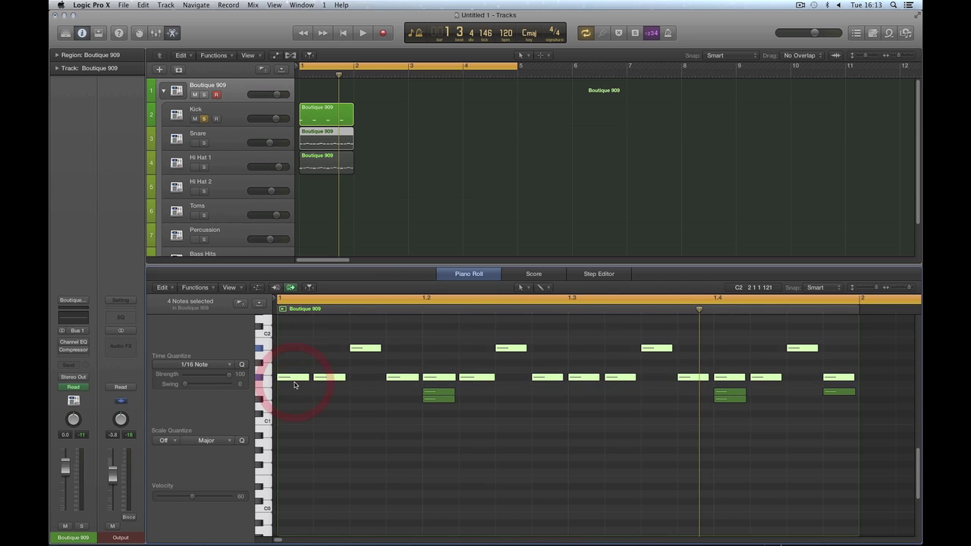
{"action": "key", "text": "Delete"}
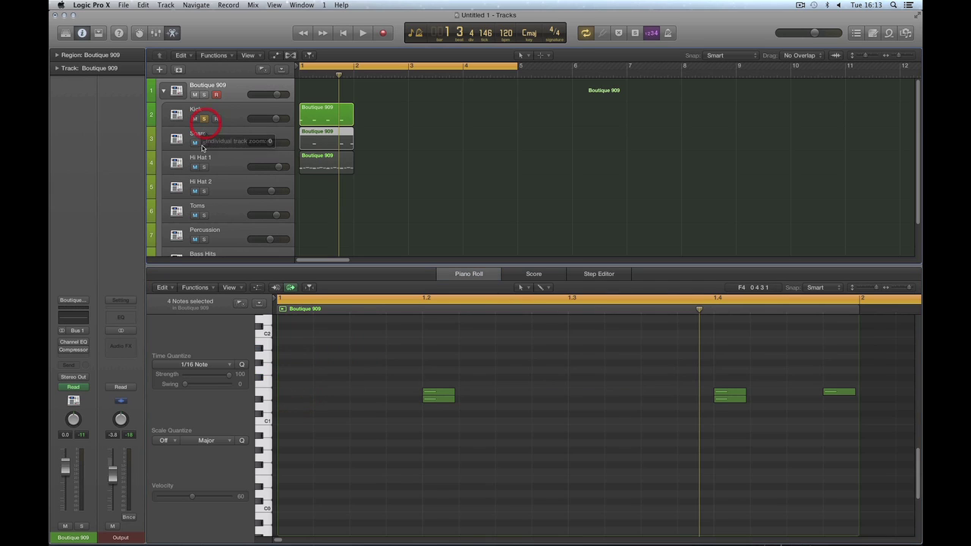
Step: Switch solo from Kick to the Snare subtrack and play its region
{"action": "left_click", "coordinate": [203, 143]}
{"action": "left_click", "coordinate": [204, 118]}
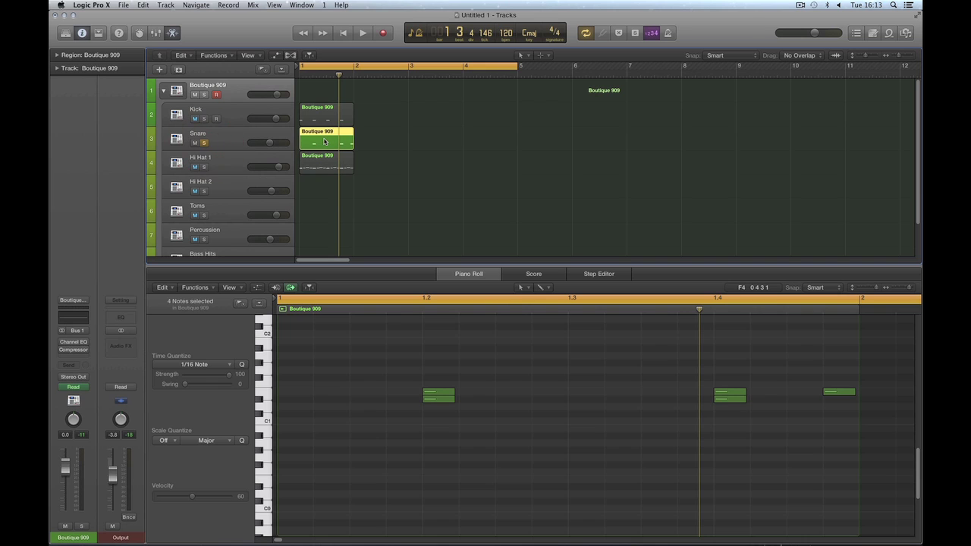
{"action": "key", "text": "space"}
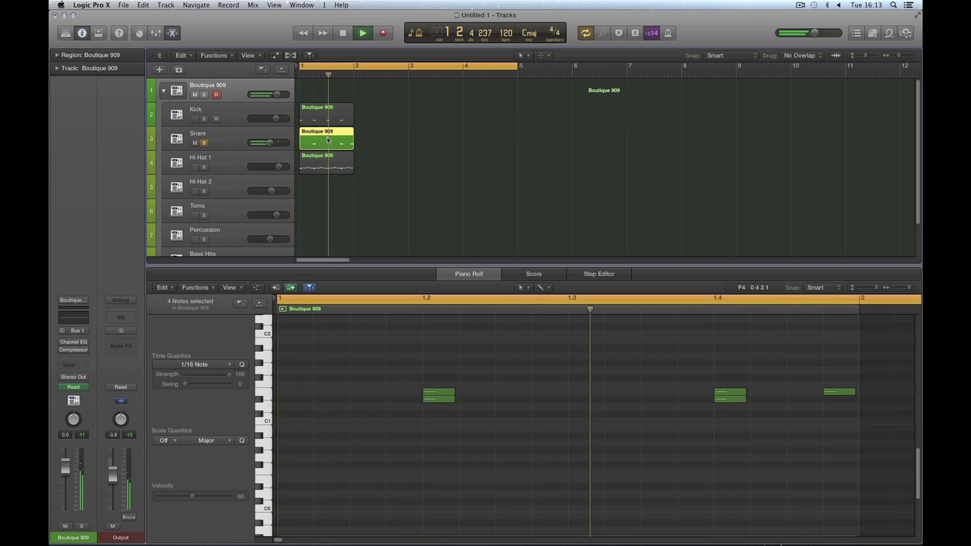
{"action": "key", "text": "space"}
Step: Delete the kick, snare and clap notes from the Hi Hat 1 region, leaving only the hi-hat notes
{"action": "left_click", "coordinate": [228, 162]}
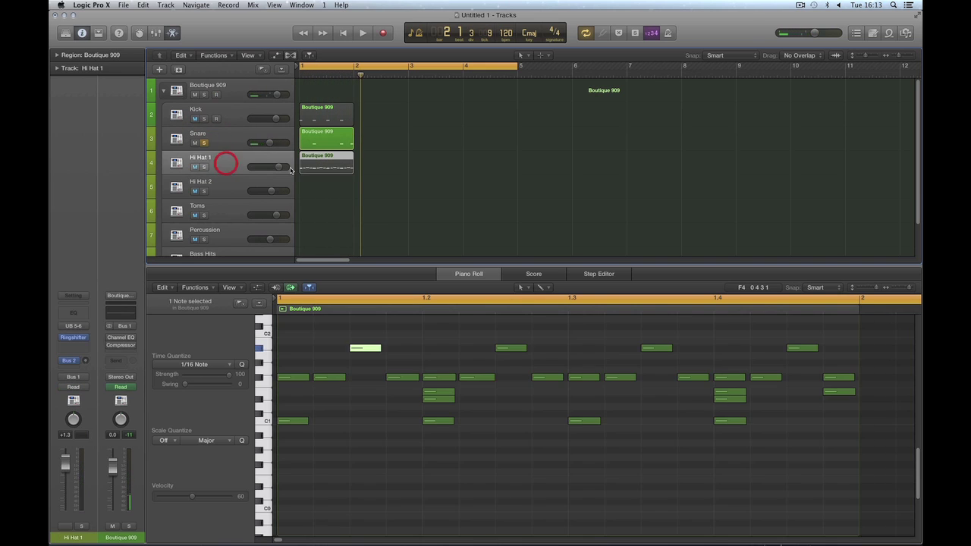
{"action": "left_click", "coordinate": [262, 420]}
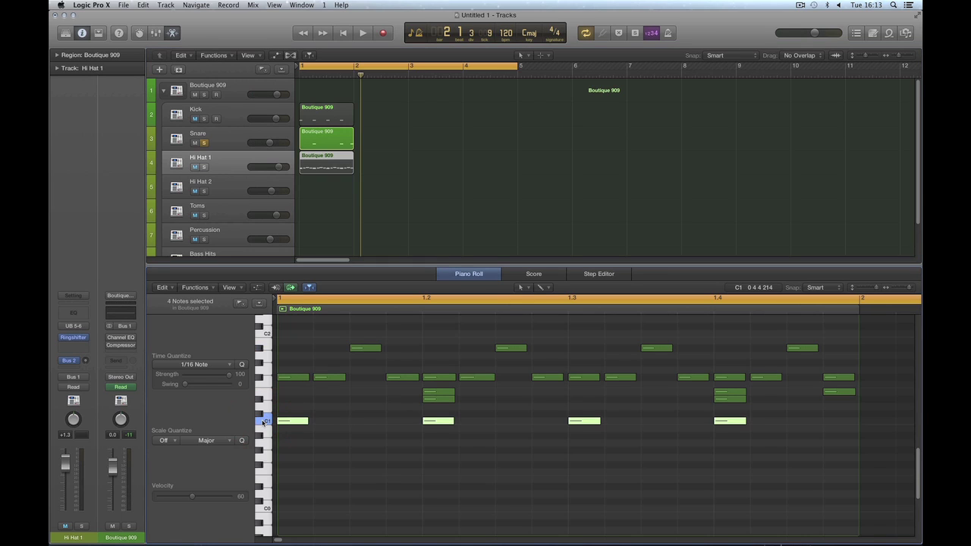
{"action": "key", "text": "Delete"}
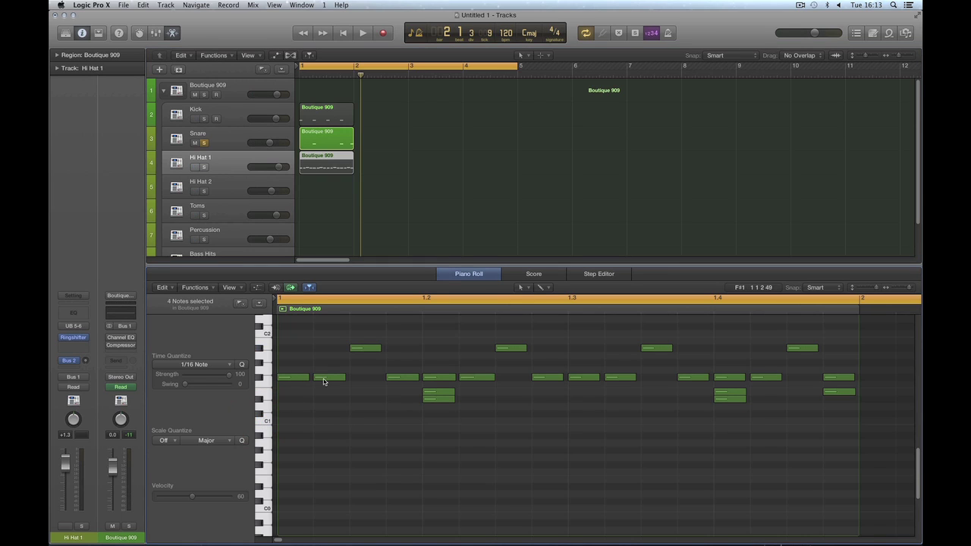
{"action": "left_click", "coordinate": [269, 395]}
{"action": "left_click", "coordinate": [265, 396]}
{"action": "key", "text": "Delete"}
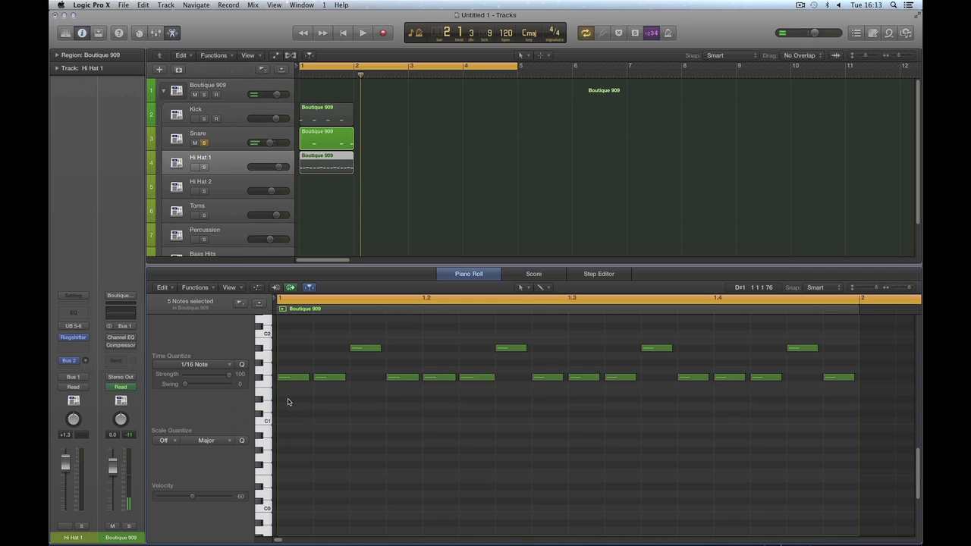
Step: Switch solo from Snare to Hi Hat 1 and Hi Hat 2 and play the hi-hat region
{"action": "left_click", "coordinate": [319, 159]}
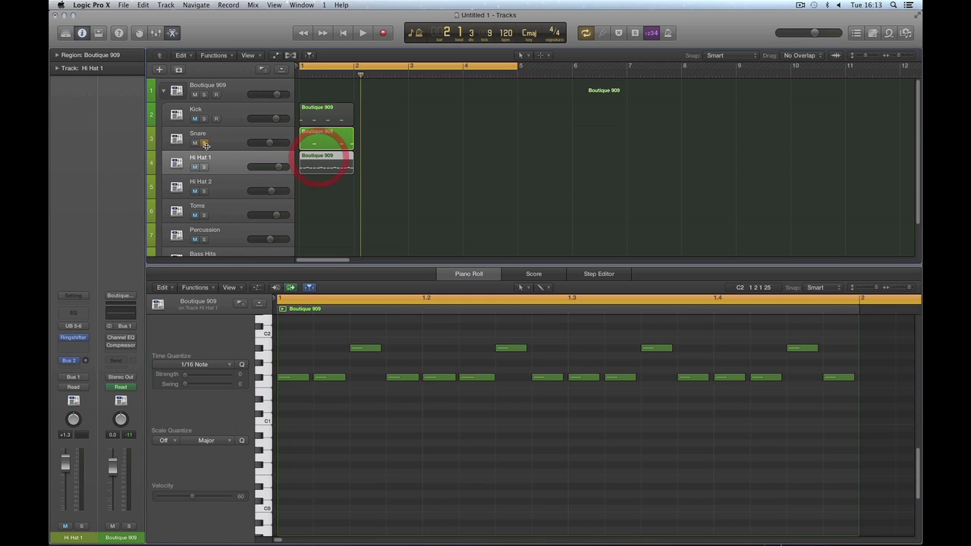
{"action": "left_click", "coordinate": [203, 142]}
{"action": "left_click", "coordinate": [203, 167]}
{"action": "key", "text": "space"}
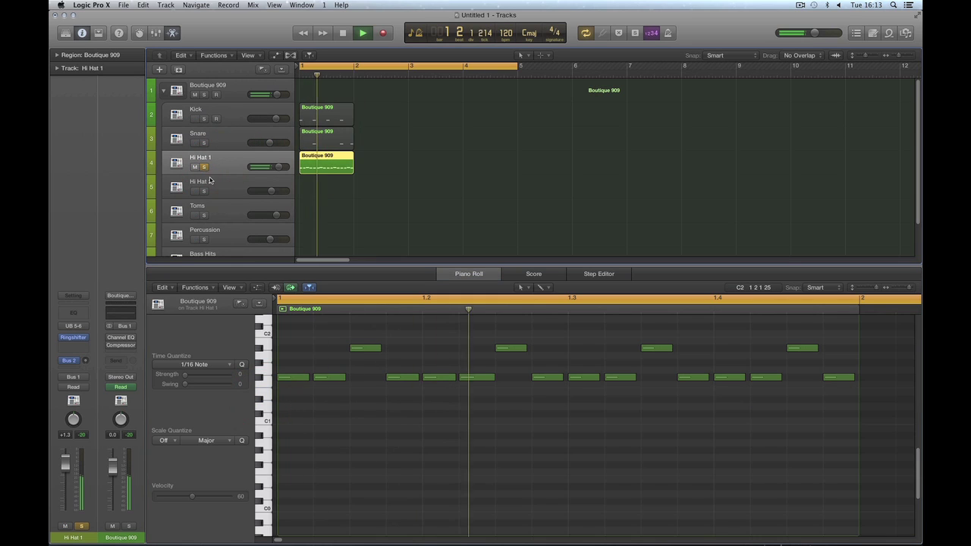
{"action": "left_click", "coordinate": [203, 191]}
{"action": "key", "text": "space"}
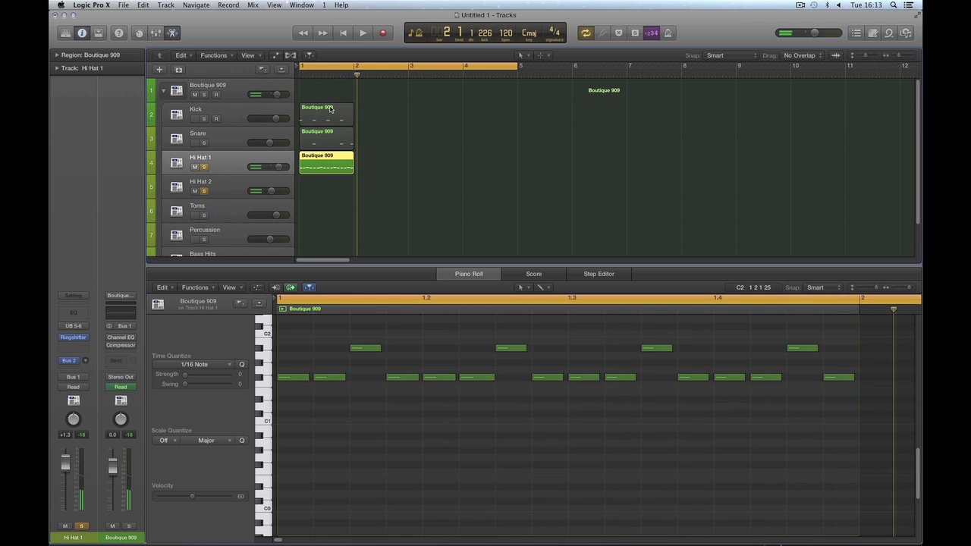
Step: Examine the notes of the Kick, Snare and Hi Hat 1 regions together and one by one
{"action": "left_click_drag", "start_coordinate": [371, 115], "coordinate": [328, 163]}
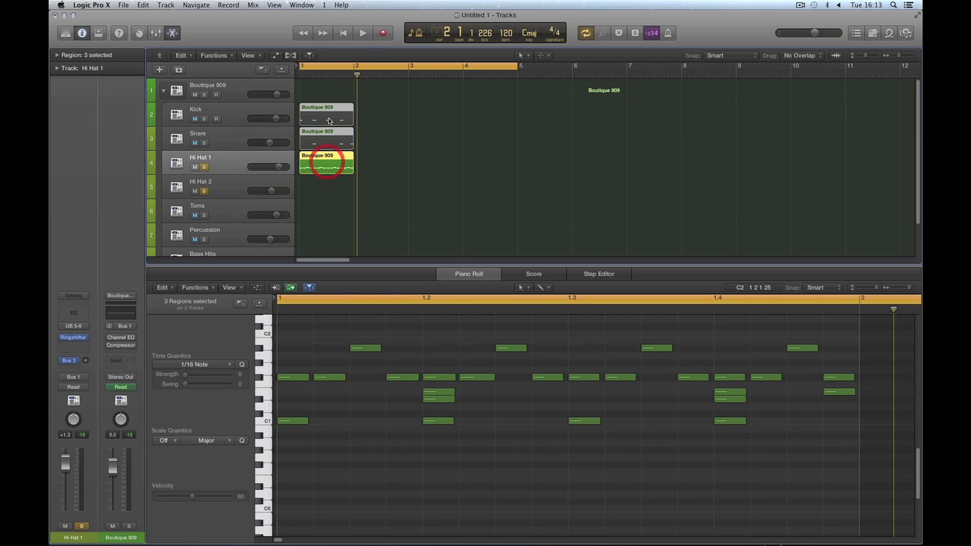
{"action": "left_click", "coordinate": [375, 115]}
{"action": "left_click", "coordinate": [321, 108]}
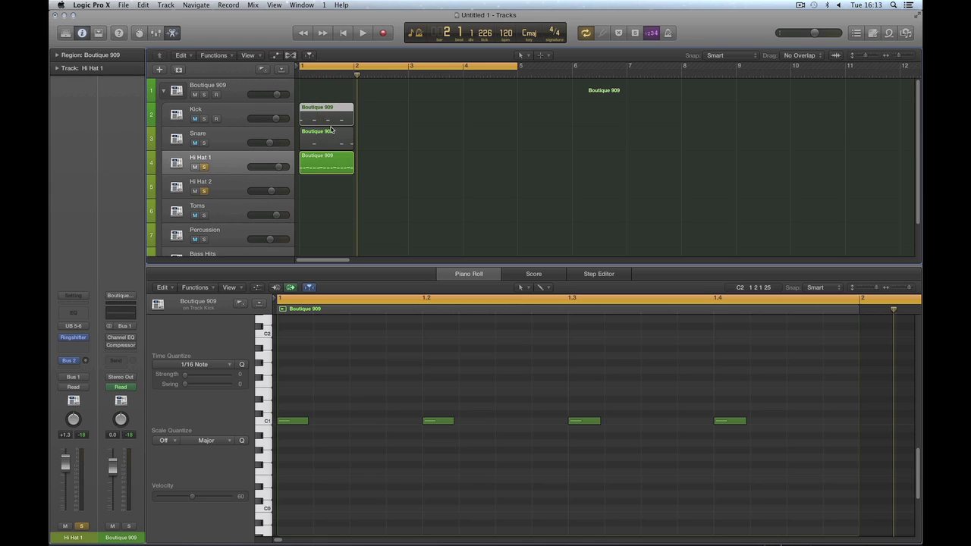
{"action": "left_click", "coordinate": [328, 137]}
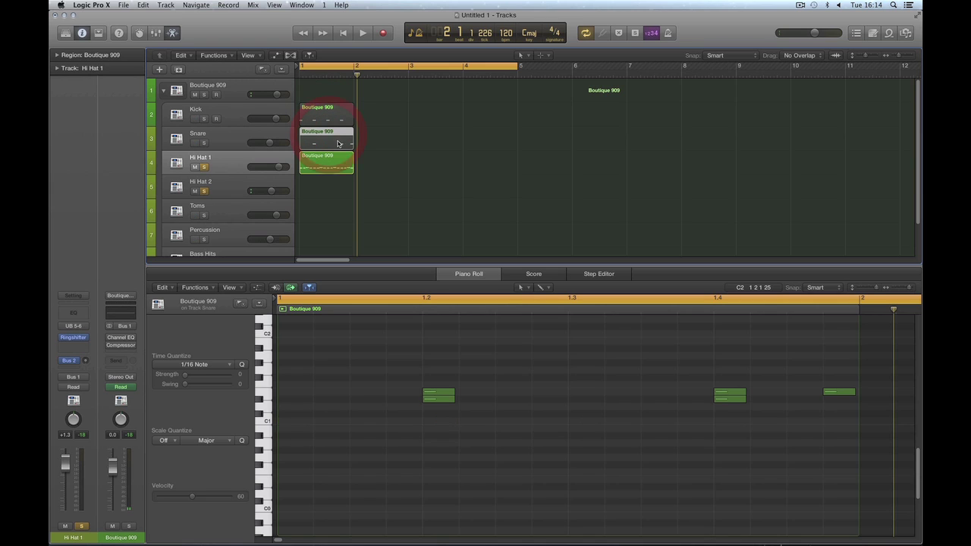
{"action": "left_click", "coordinate": [331, 158]}
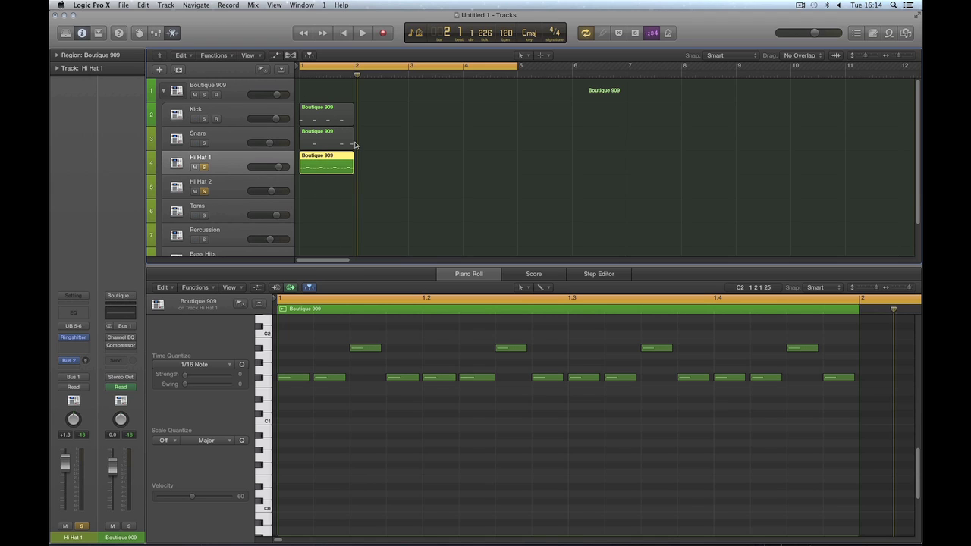
{"action": "left_click", "coordinate": [424, 128]}
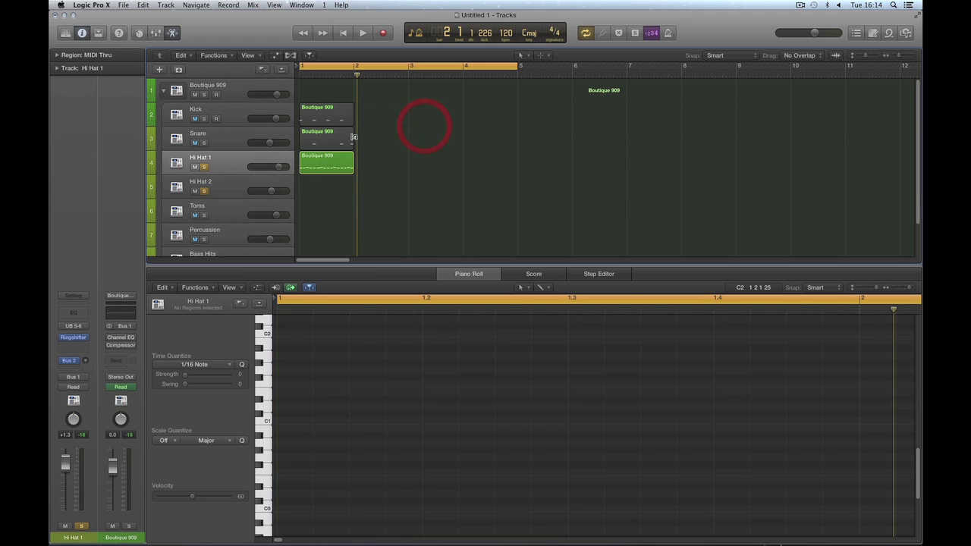
Step: Collapse the Boutique 909 stack and examine the combined region's hi-hat and kick notes in the Piano Roll
{"action": "left_click", "coordinate": [166, 94]}
{"action": "left_click", "coordinate": [323, 84]}
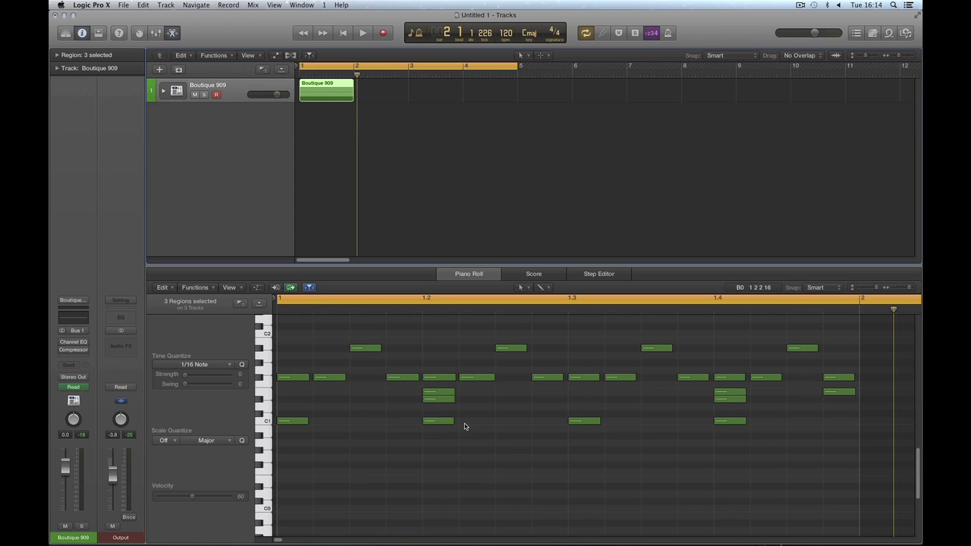
{"action": "left_click", "coordinate": [163, 92]}
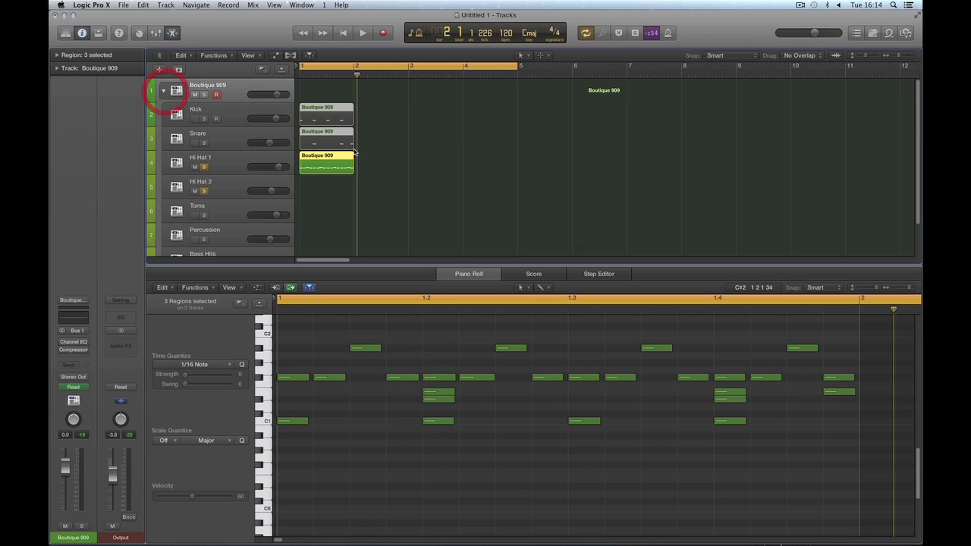
{"action": "left_click", "coordinate": [164, 91]}
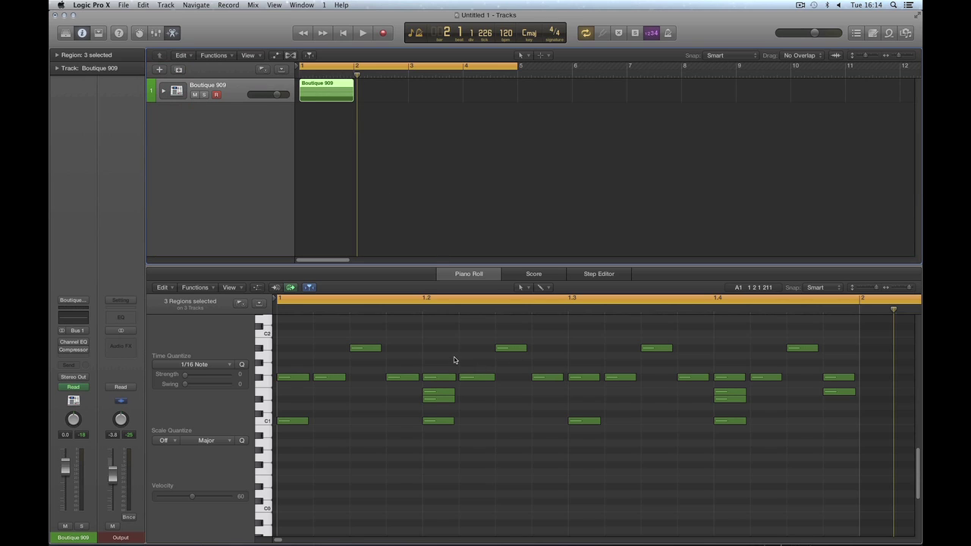
{"action": "left_click", "coordinate": [455, 356]}
{"action": "left_click_drag", "start_coordinate": [504, 348], "coordinate": [503, 348]}
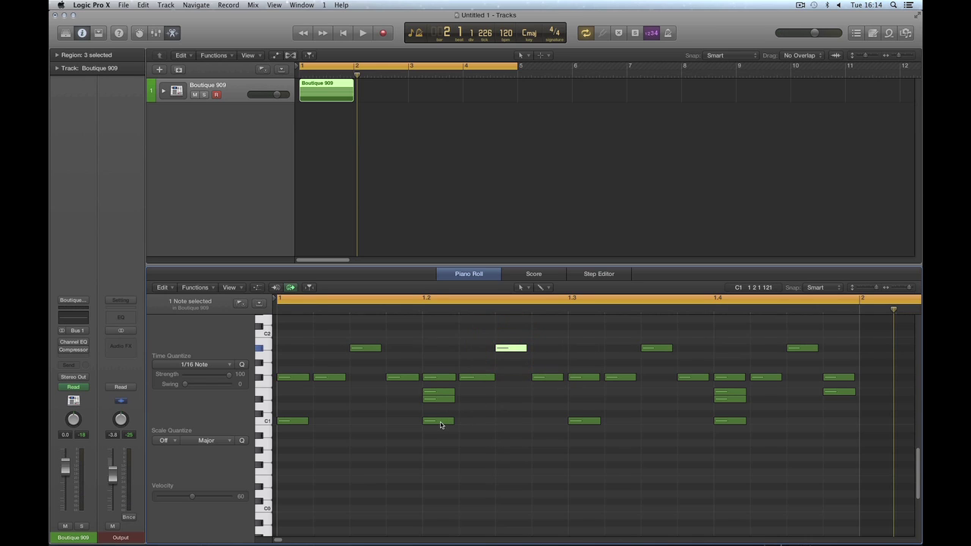
{"action": "mouse_move", "coordinate": [440, 424]}
{"action": "left_mouse_down"}
{"action": "mouse_move", "coordinate": [455, 422]}
{"action": "mouse_move", "coordinate": [440, 422]}
{"action": "left_mouse_up"}
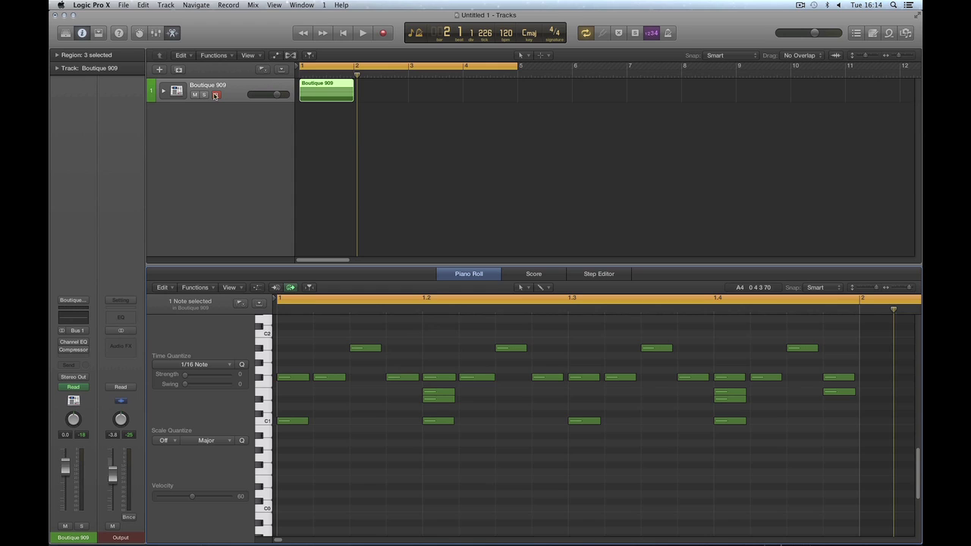
Step: Expand the stack and undo the split into subtrack regions, back to the four regions on the main Boutique 909 track
{"action": "left_click", "coordinate": [163, 92]}
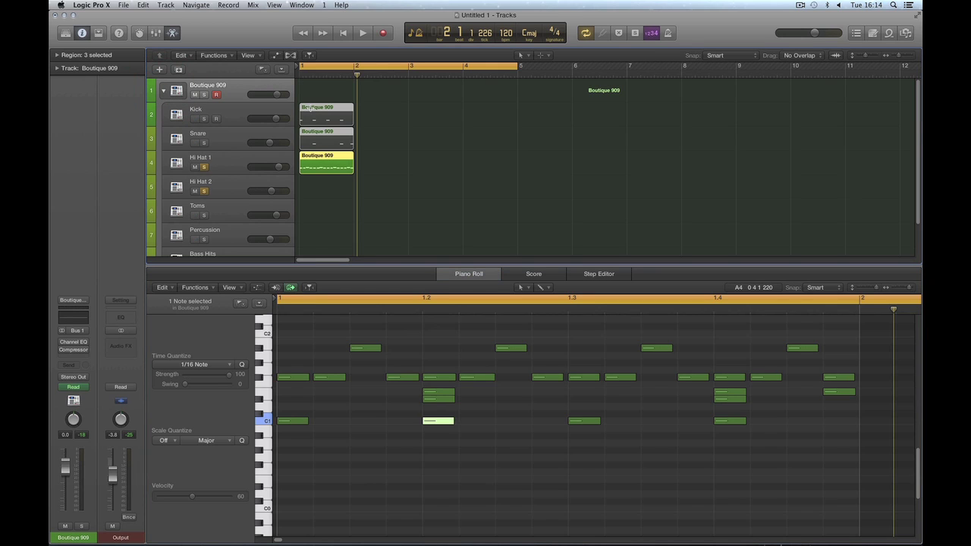
{"action": "left_click", "coordinate": [310, 108]}
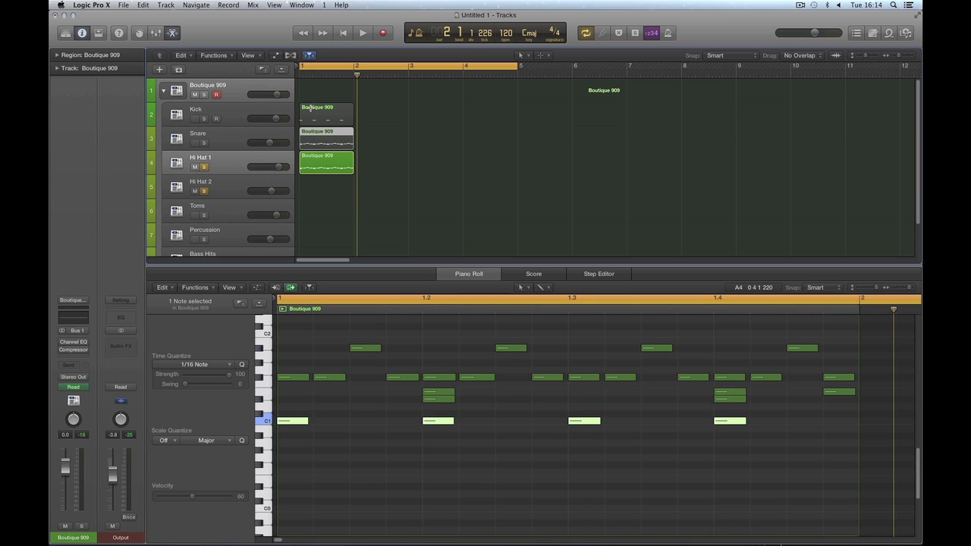
{"action": "key", "text": "super+r"}
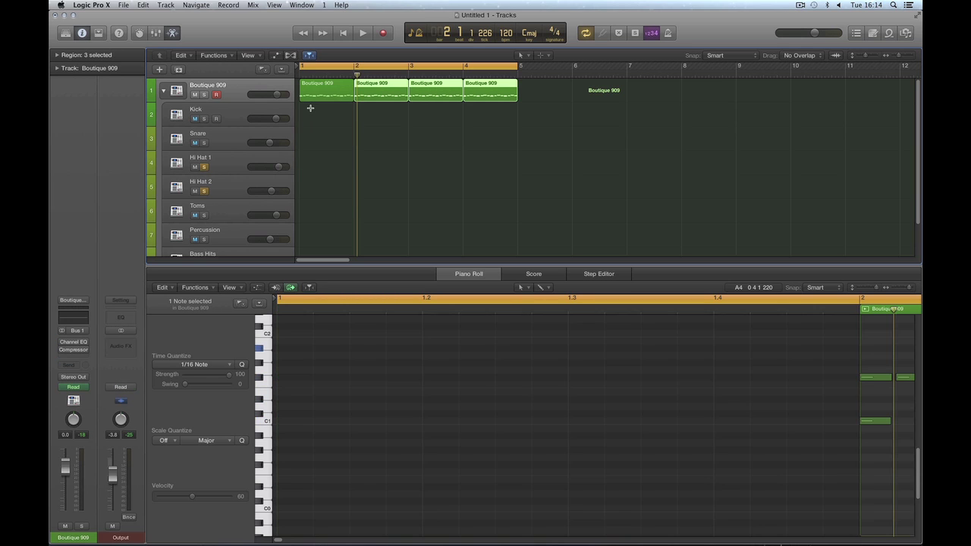
{"action": "left_click", "coordinate": [419, 106]}
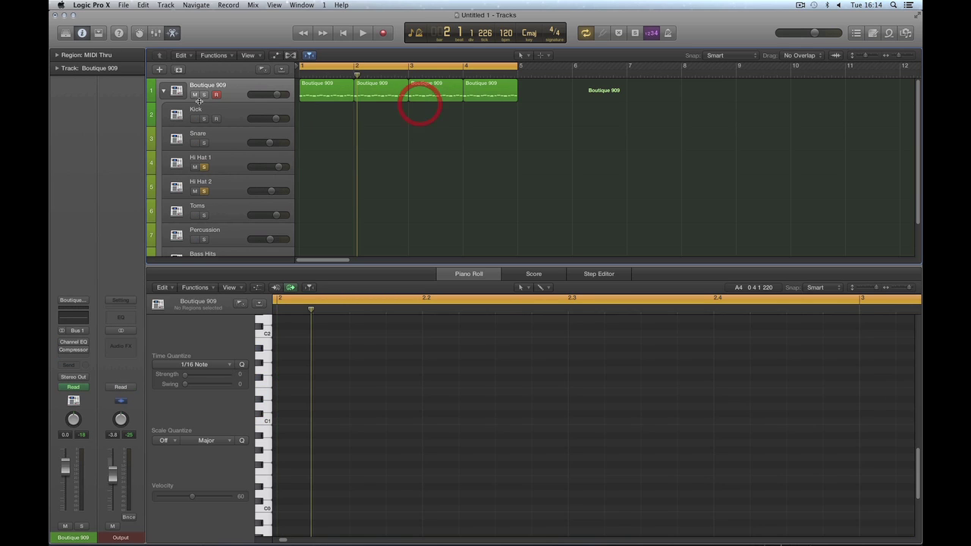
Step: Turn off solo on Hi Hat 1 and Hi Hat 2, collapse the stack and select the main Boutique 909 track
{"action": "left_click", "coordinate": [203, 166]}
{"action": "left_click", "coordinate": [204, 190]}
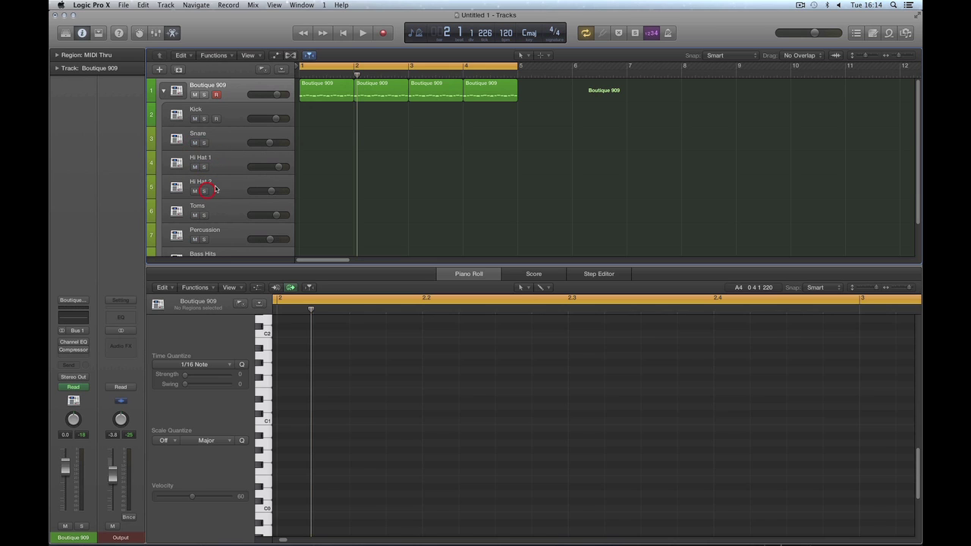
{"action": "left_click", "coordinate": [163, 90]}
{"action": "left_click", "coordinate": [230, 93]}
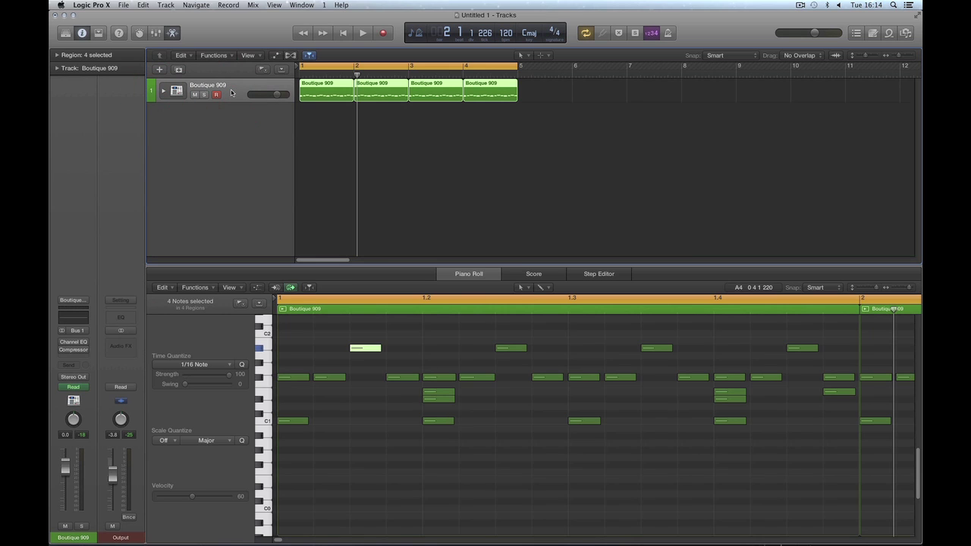
Step: Close the Piano Roll, widen the channel strip inspector slightly and select the main Boutique 909 track
{"action": "left_click", "coordinate": [423, 122]}
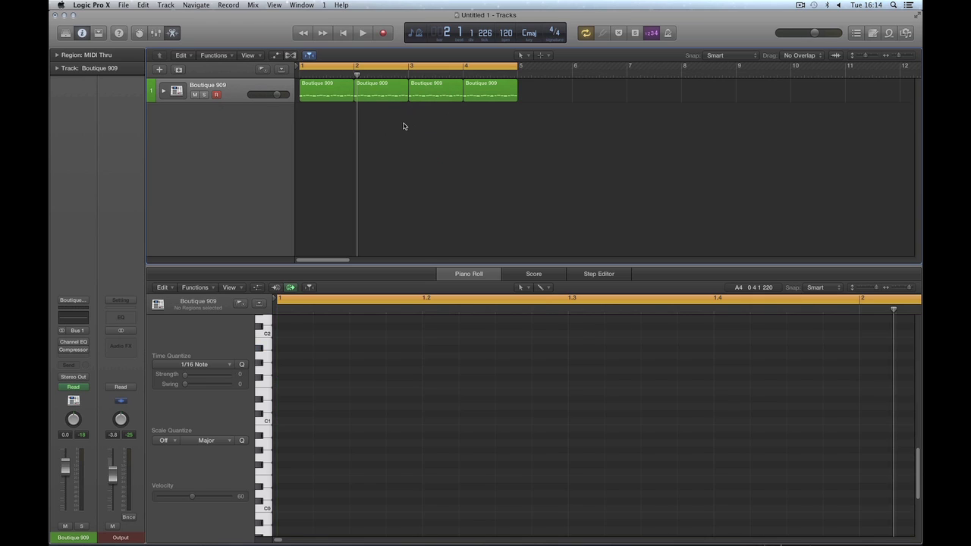
{"action": "key", "text": "e"}
{"action": "left_click", "coordinate": [233, 132]}
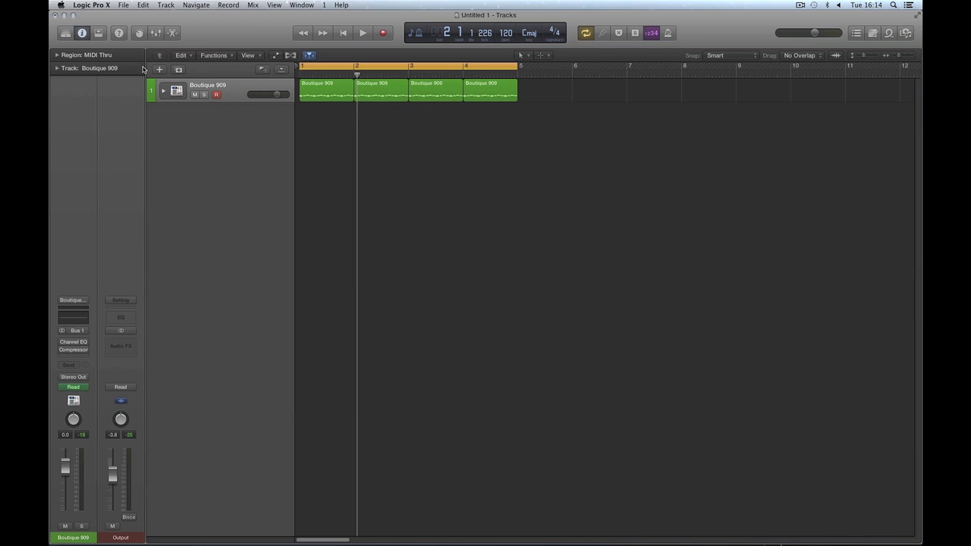
{"action": "left_click_drag", "start_coordinate": [147, 64], "coordinate": [173, 65]}
{"action": "left_click", "coordinate": [254, 86]}
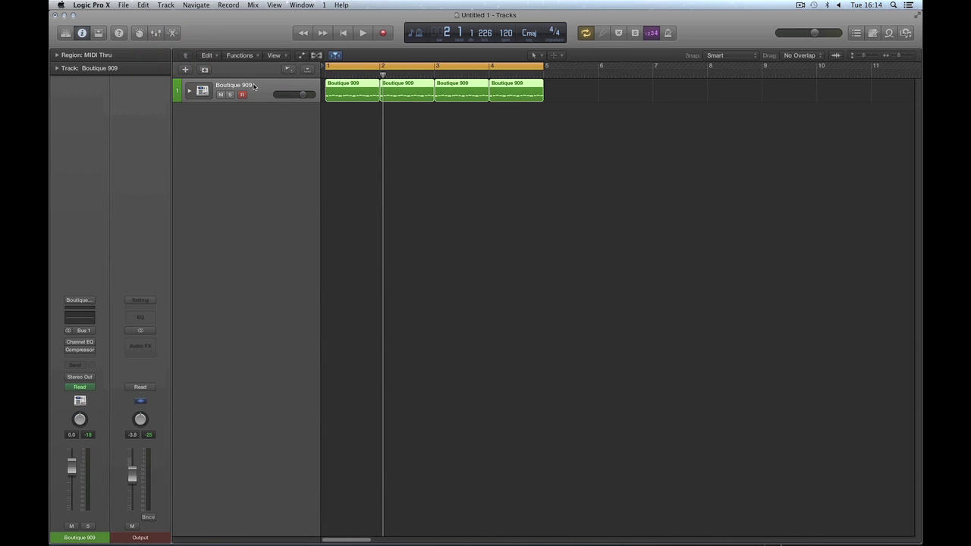
Step: Expand the Boutique 909 stack and show the Mixer with all its subtrack channel strips
{"action": "left_click", "coordinate": [189, 91]}
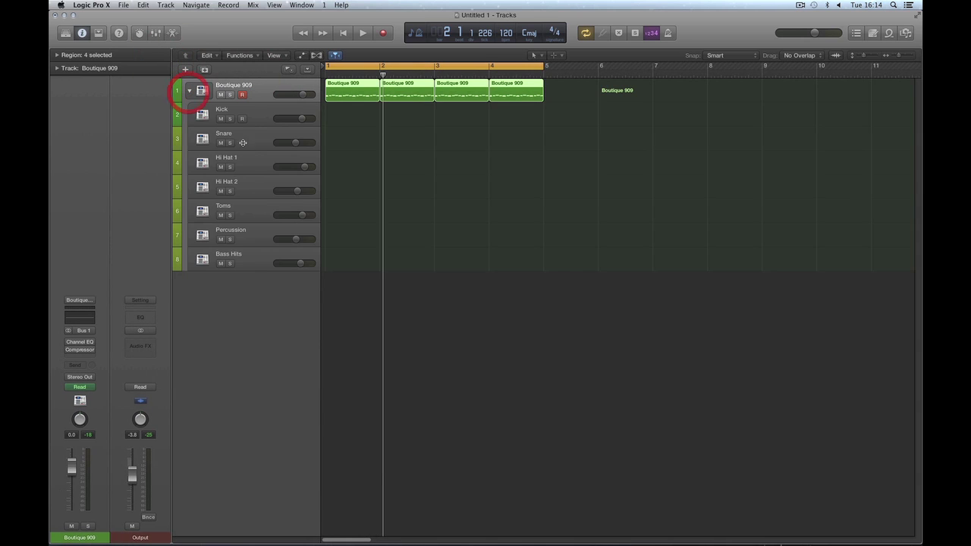
{"action": "left_click", "coordinate": [191, 91]}
{"action": "left_click", "coordinate": [190, 91]}
{"action": "key", "text": "x"}
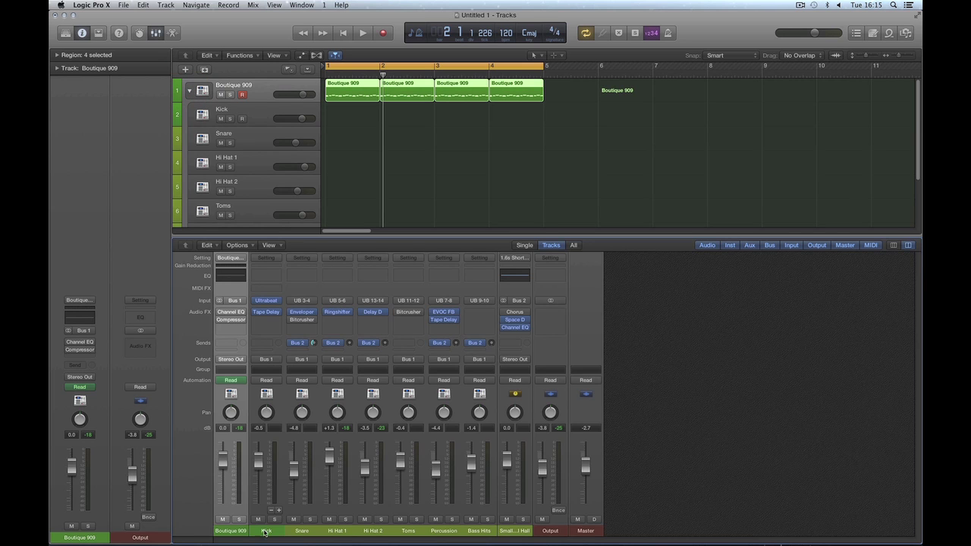
Step: Look over the Kick to Bass Hits and main stack strips, and lower the Small Hall reverb return to -1.4 dB
{"action": "left_click_drag", "start_coordinate": [272, 533], "coordinate": [464, 516]}
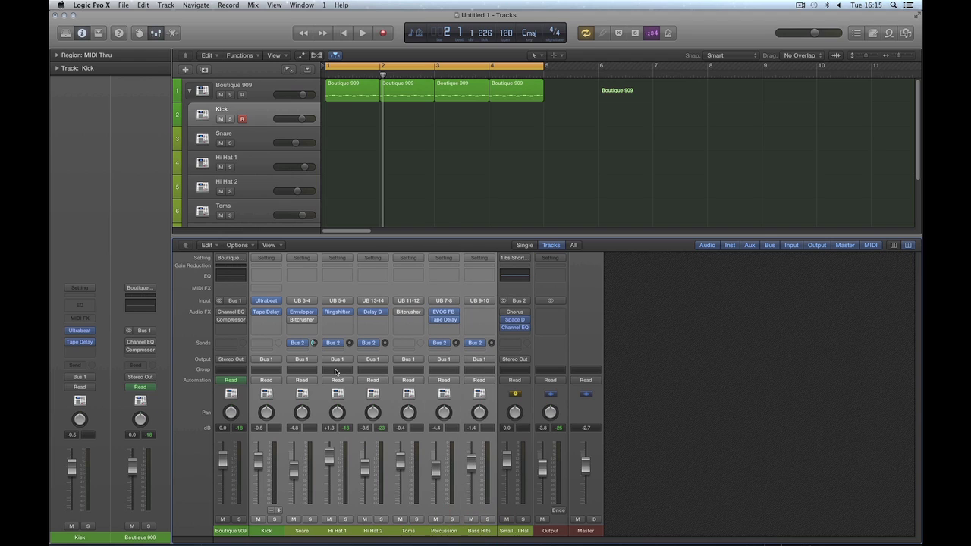
{"action": "left_click", "coordinate": [230, 531]}
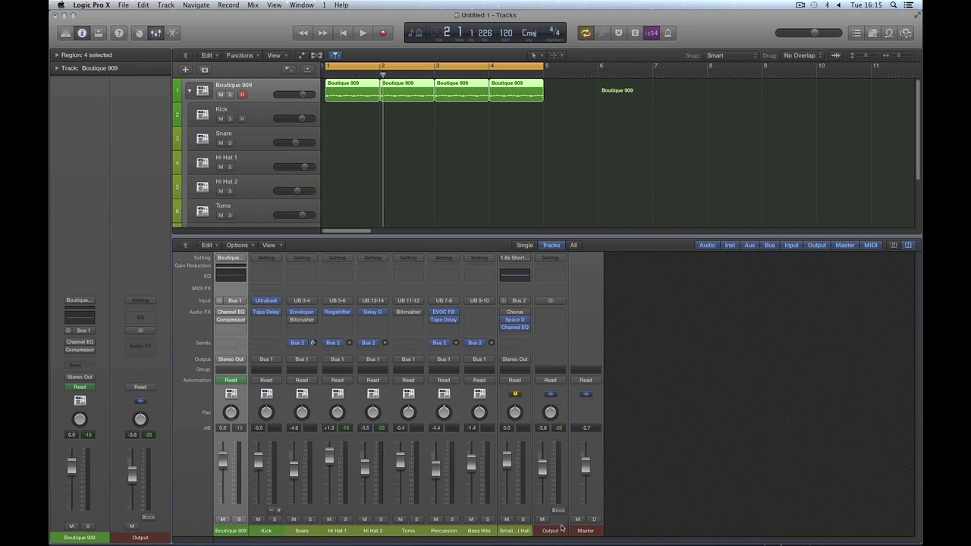
{"action": "left_click", "coordinate": [521, 532]}
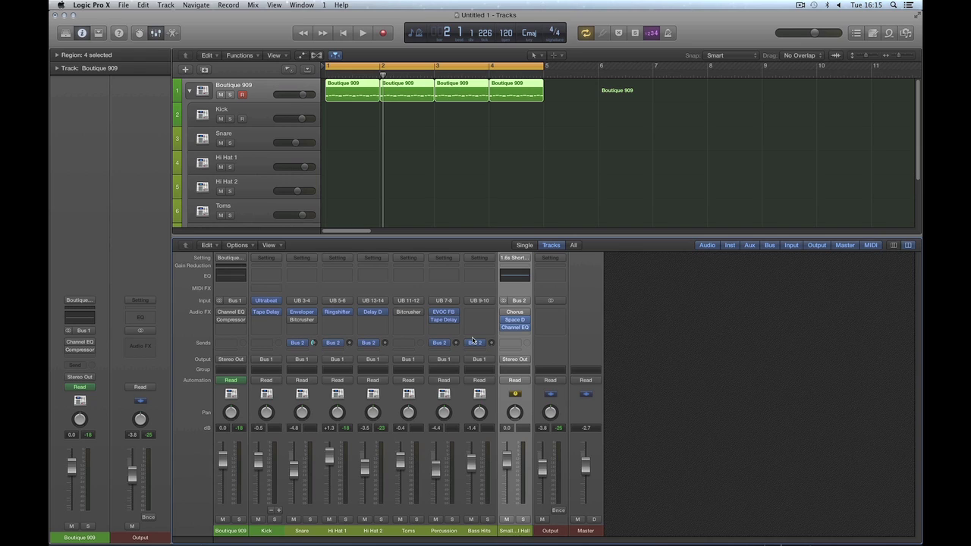
{"action": "left_click_drag", "start_coordinate": [506, 456], "coordinate": [506, 461]}
Step: Collapse the stack and, during playback, set Boutique 909 to +0.5 dB and the Small Hall return to -3.6 dB
{"action": "left_click", "coordinate": [188, 93]}
{"action": "left_click", "coordinate": [228, 534]}
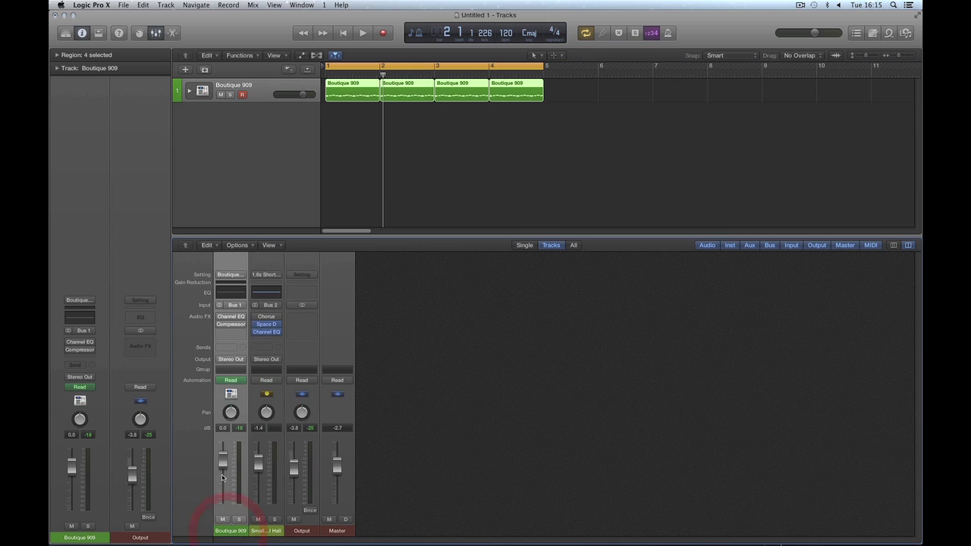
{"action": "key", "text": "space"}
{"action": "mouse_move", "coordinate": [224, 462]}
{"action": "left_mouse_down"}
{"action": "mouse_move", "coordinate": [224, 474]}
{"action": "mouse_move", "coordinate": [224, 460]}
{"action": "left_mouse_up"}
{"action": "key", "text": "space"}
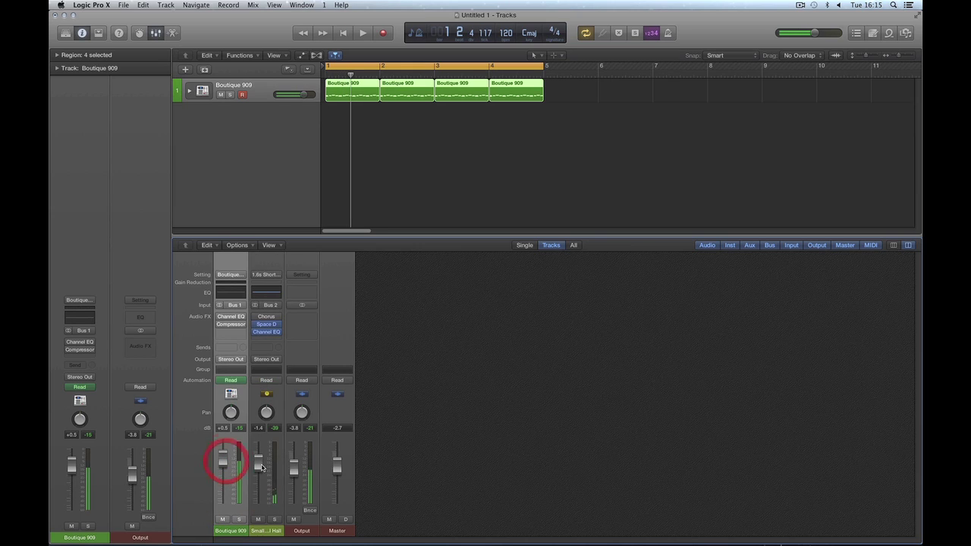
Step: Examine the remaining Mixer strips: Output and Master, the Small Hall return and the Boutique 909 stack
{"action": "left_click_drag", "start_coordinate": [305, 534], "coordinate": [337, 531]}
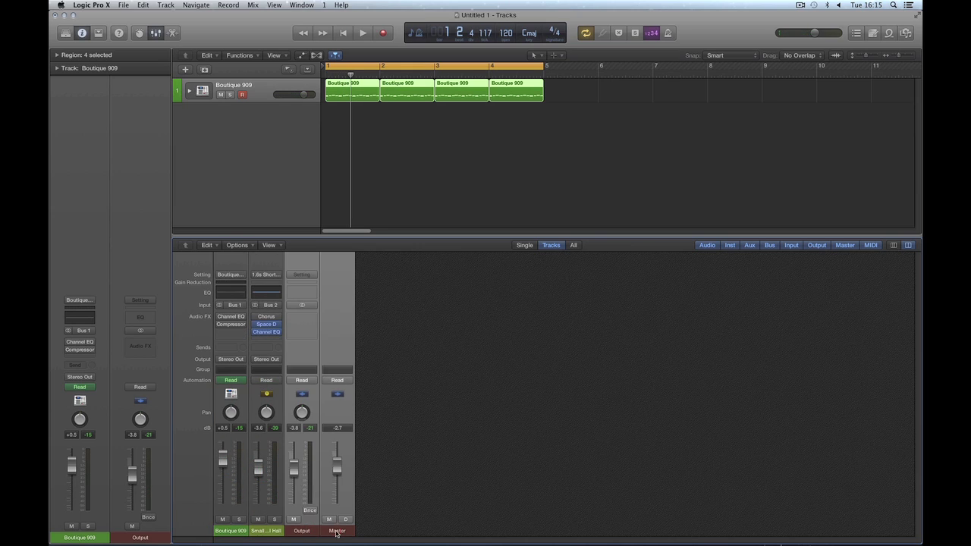
{"action": "left_click", "coordinate": [451, 465]}
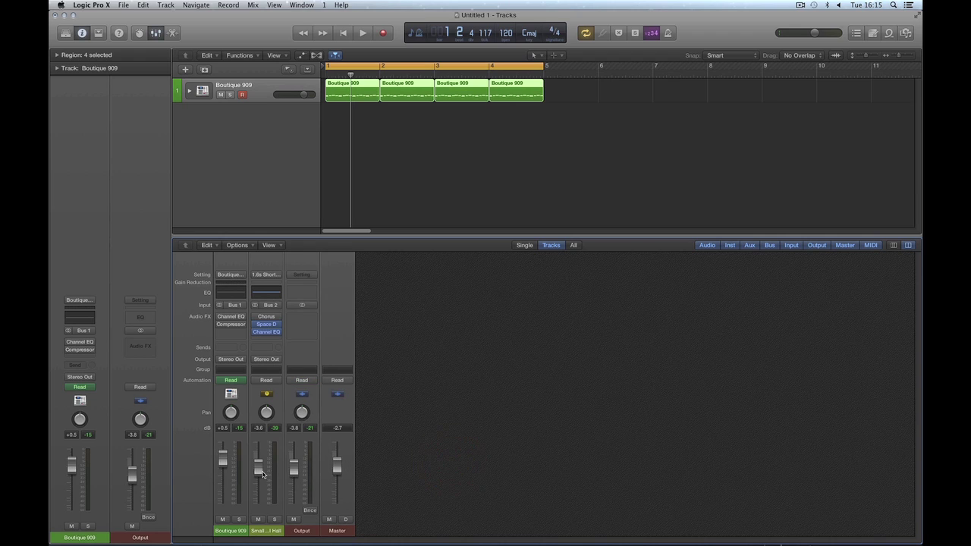
{"action": "left_click", "coordinate": [268, 531]}
{"action": "left_click", "coordinate": [229, 530]}
{"action": "left_click", "coordinate": [430, 455]}
{"action": "left_click", "coordinate": [261, 159]}
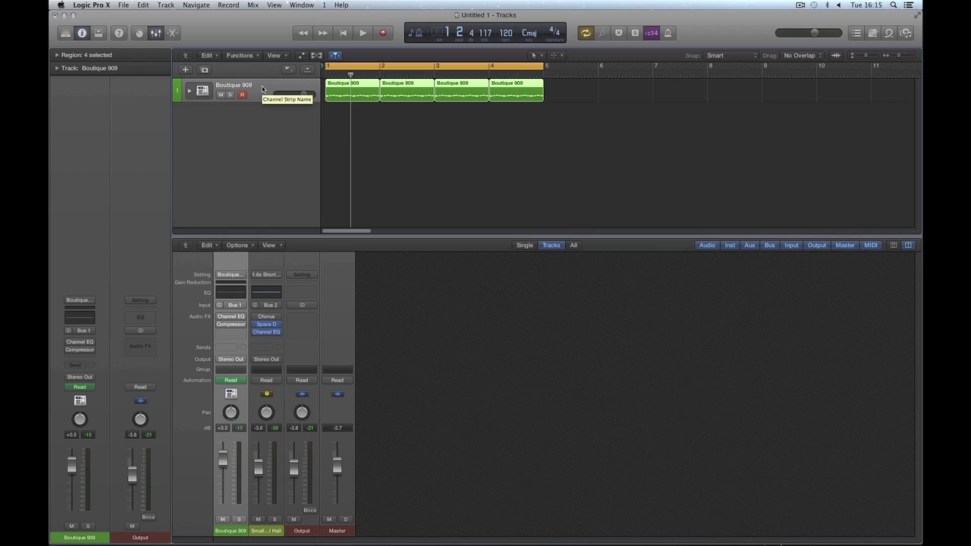
{"action": "left_click", "coordinate": [236, 124]}
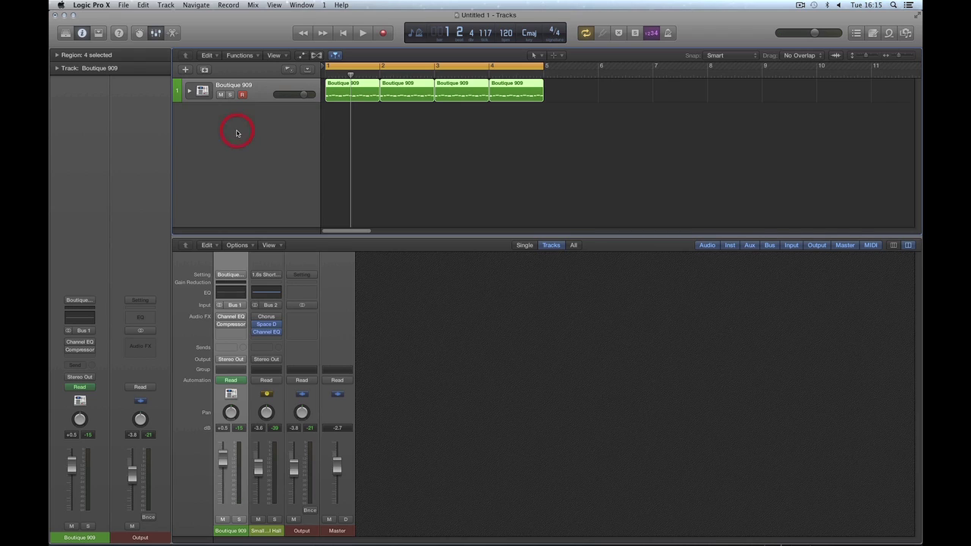
Step: Play the drum loop to hear the adjusted mix, stop it and deselect the regions
{"action": "key", "text": "space"}
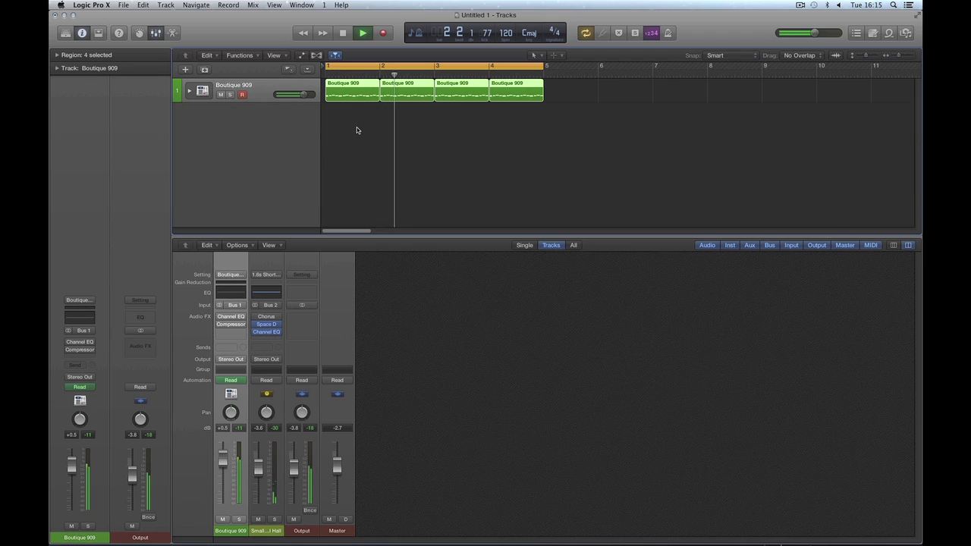
{"action": "key", "text": "space"}
{"action": "left_click", "coordinate": [480, 136]}
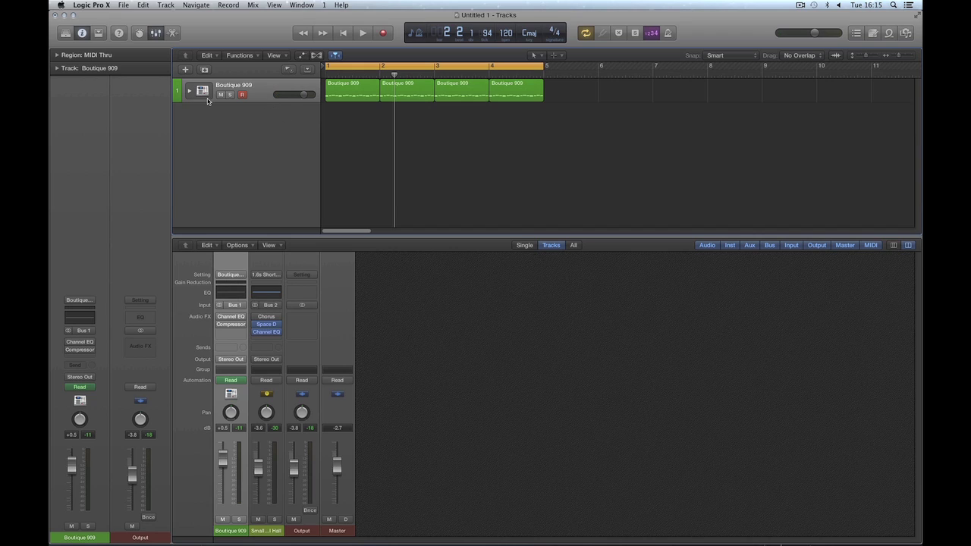
Step: Create one new audio track using Input 1 and Output 1 + 2
{"action": "left_click", "coordinate": [185, 70]}
{"action": "left_click", "coordinate": [474, 41]}
{"action": "left_click", "coordinate": [600, 171]}
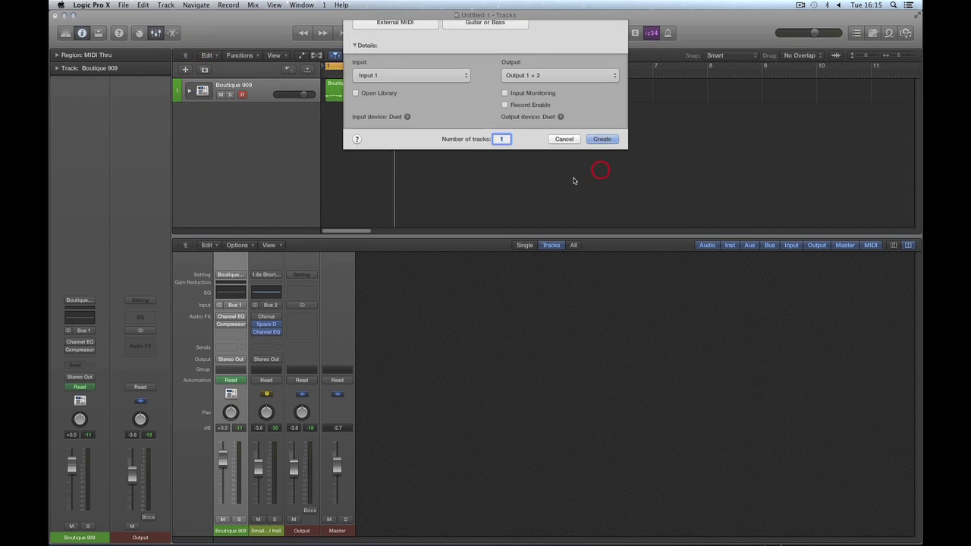
Step: Load the Bright Vocal patch from the Library's Voice category on the audio track and enable input monitoring
{"action": "left_click", "coordinate": [66, 33]}
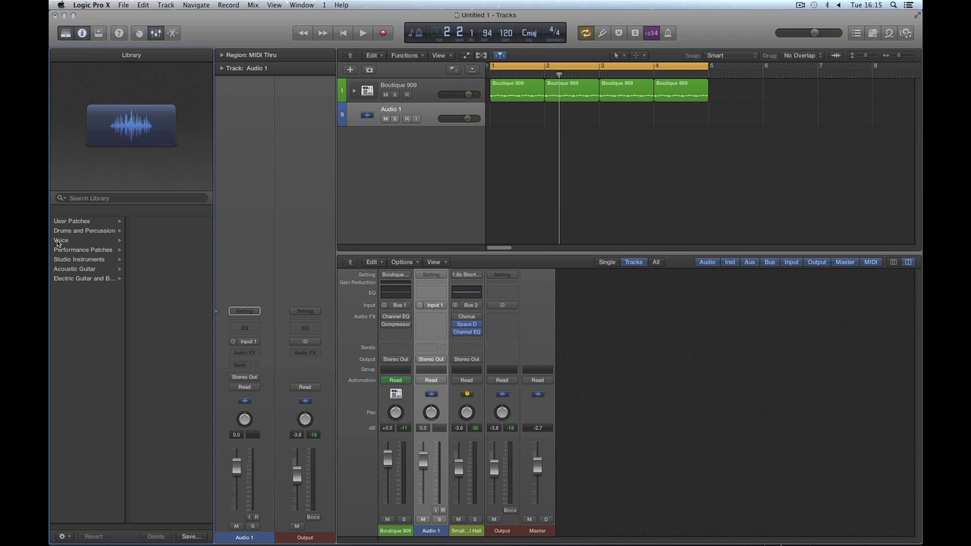
{"action": "left_click", "coordinate": [58, 242]}
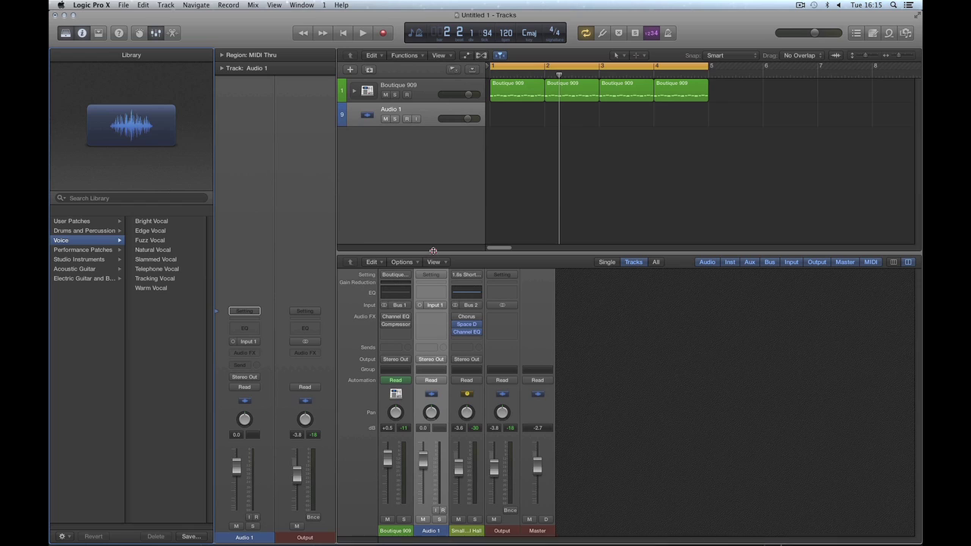
{"action": "left_click", "coordinate": [154, 222]}
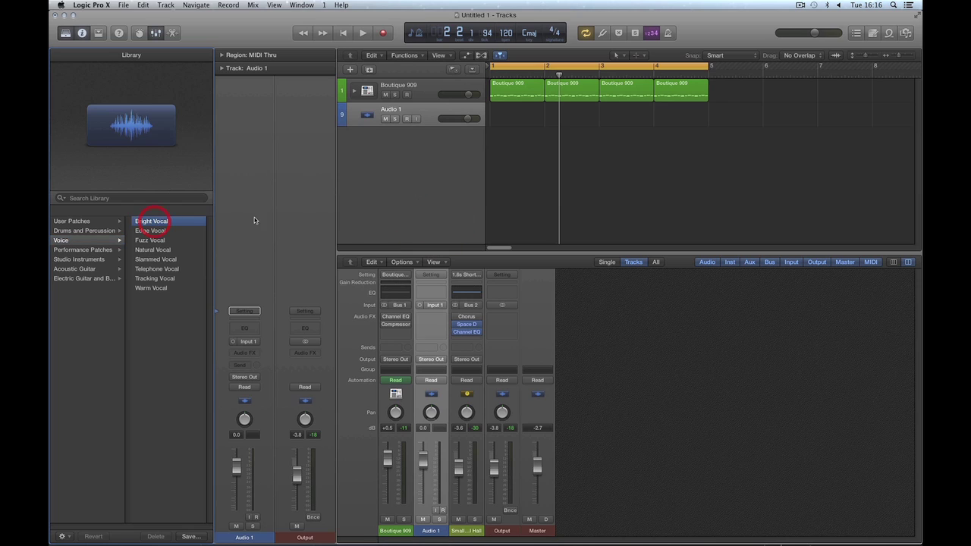
{"action": "left_click", "coordinate": [416, 119]}
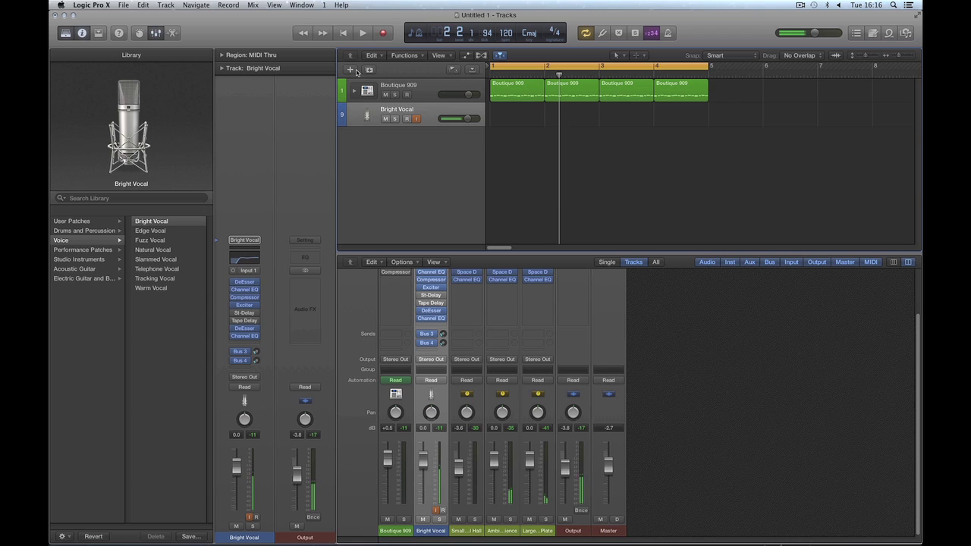
Step: Record a vocal take on the Bright Vocal track from bar 1 over the drum loop
{"action": "left_click", "coordinate": [349, 33]}
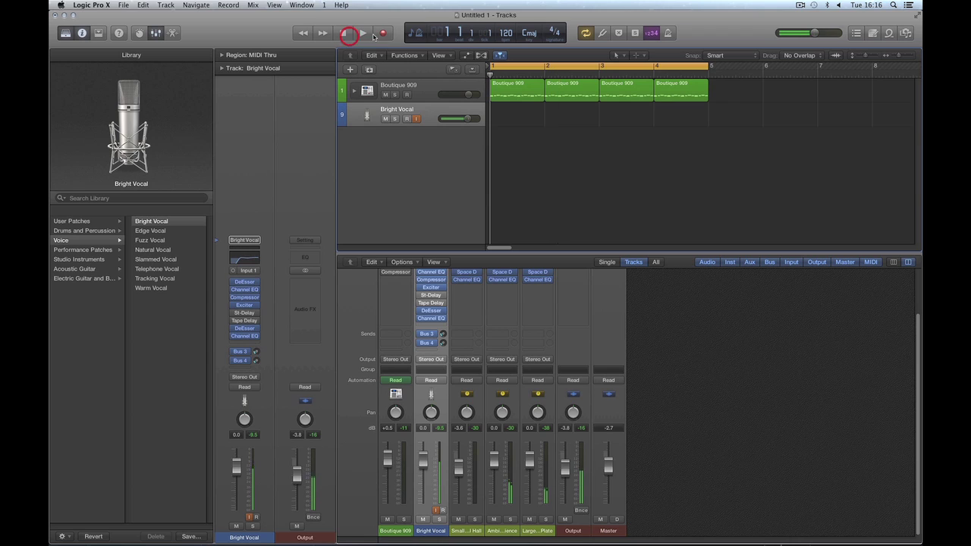
{"action": "left_click", "coordinate": [383, 33]}
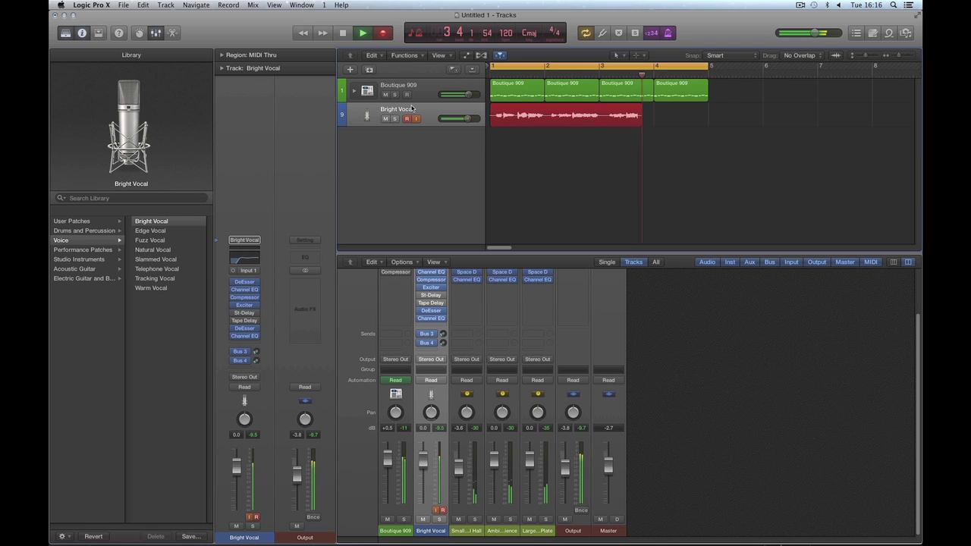
{"action": "key", "text": "space"}
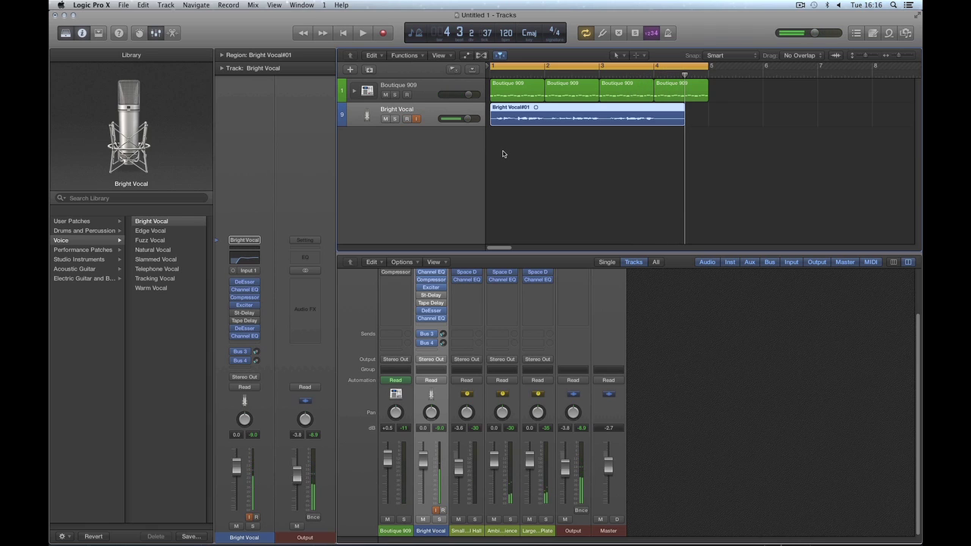
Step: Play back the start of the Bright Vocal take with the drums, and delete the take
{"action": "key", "text": "space"}
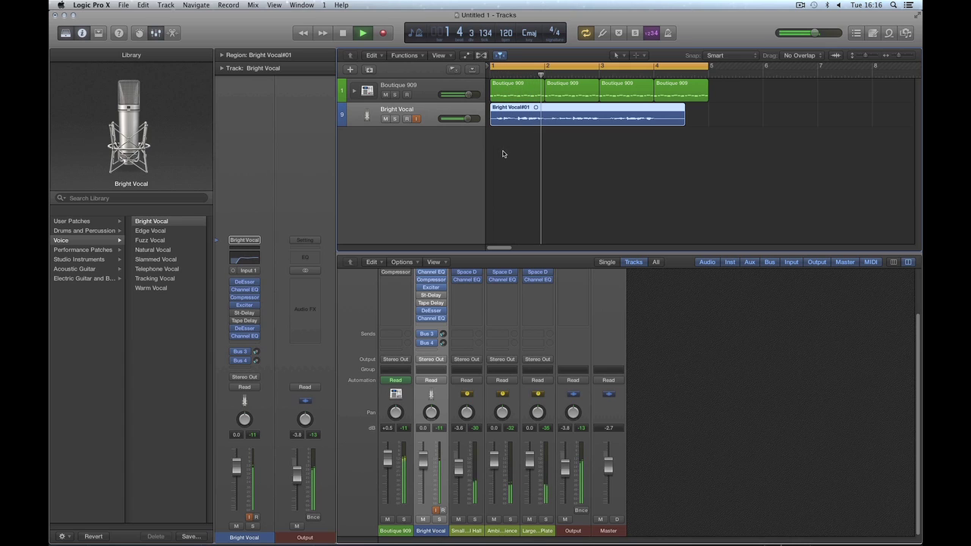
{"action": "key", "text": "space"}
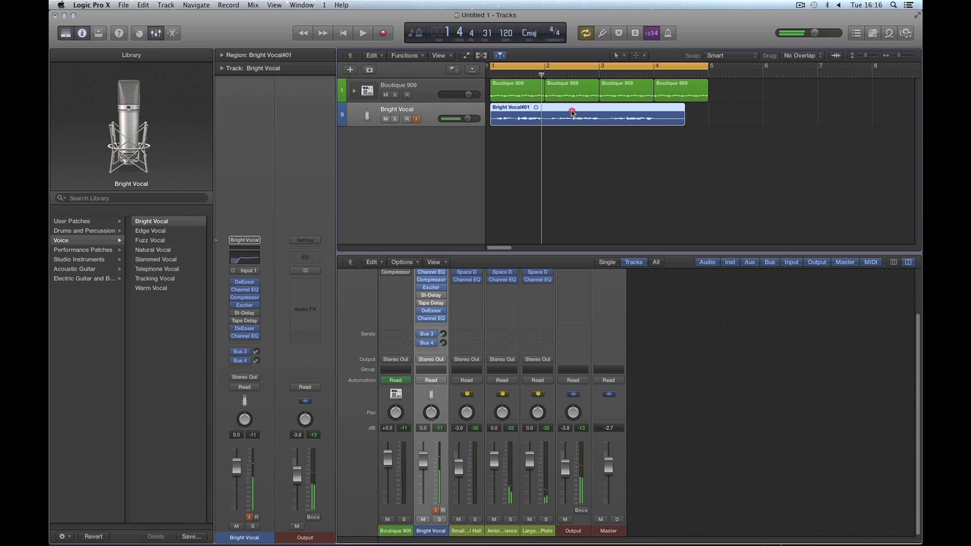
{"action": "key", "text": "Delete"}
{"action": "left_click", "coordinate": [560, 209]}
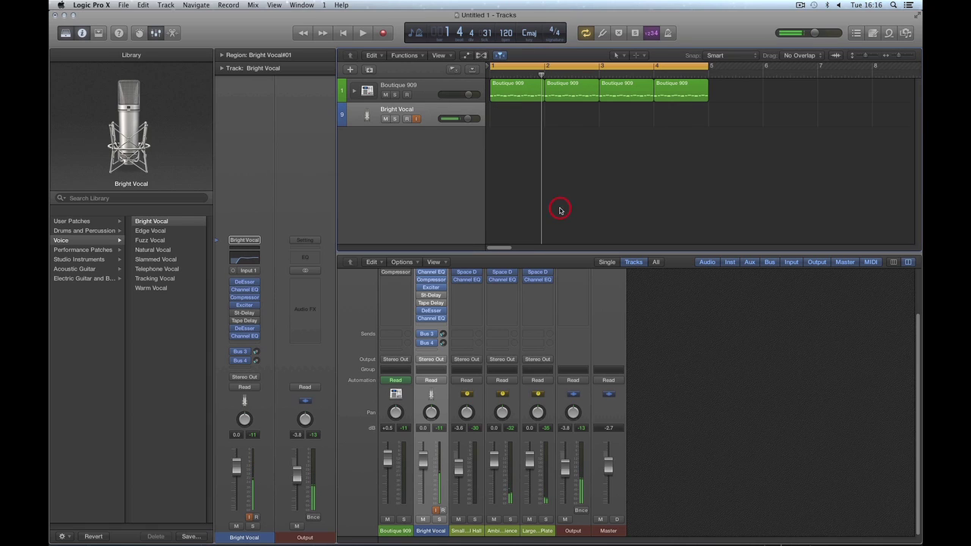
Step: Replace the vocal track's patch with Warm Vocal and turn off its input monitoring
{"action": "left_click", "coordinate": [154, 289]}
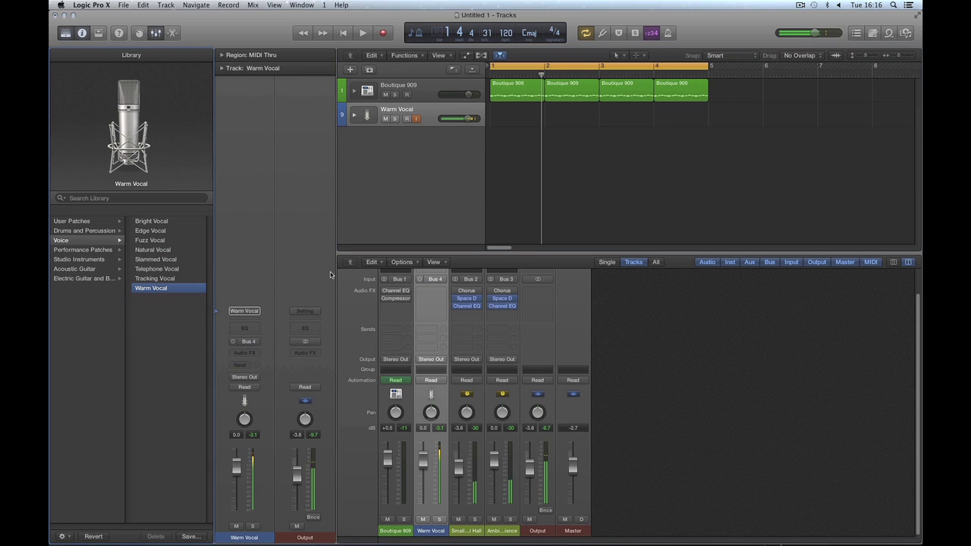
{"action": "left_click", "coordinate": [415, 118]}
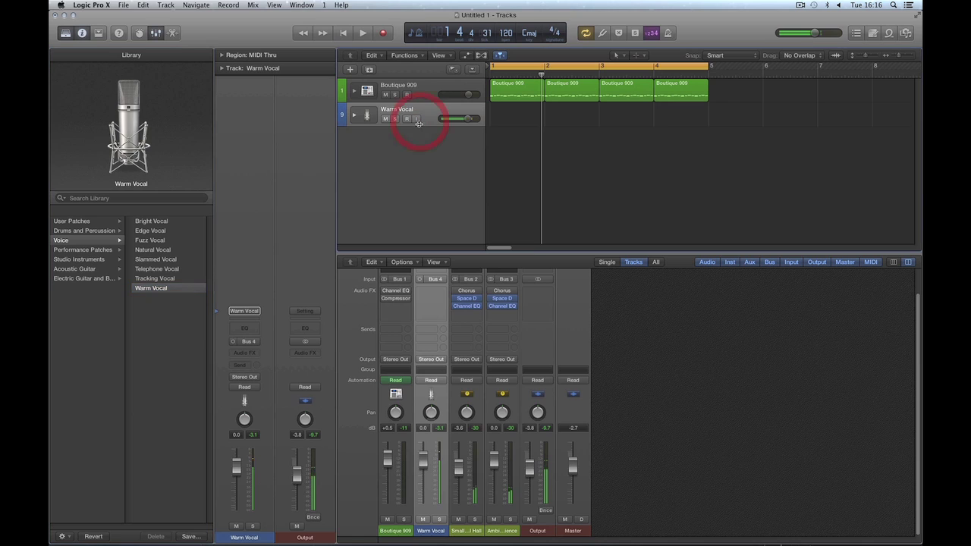
{"action": "left_click", "coordinate": [406, 119]}
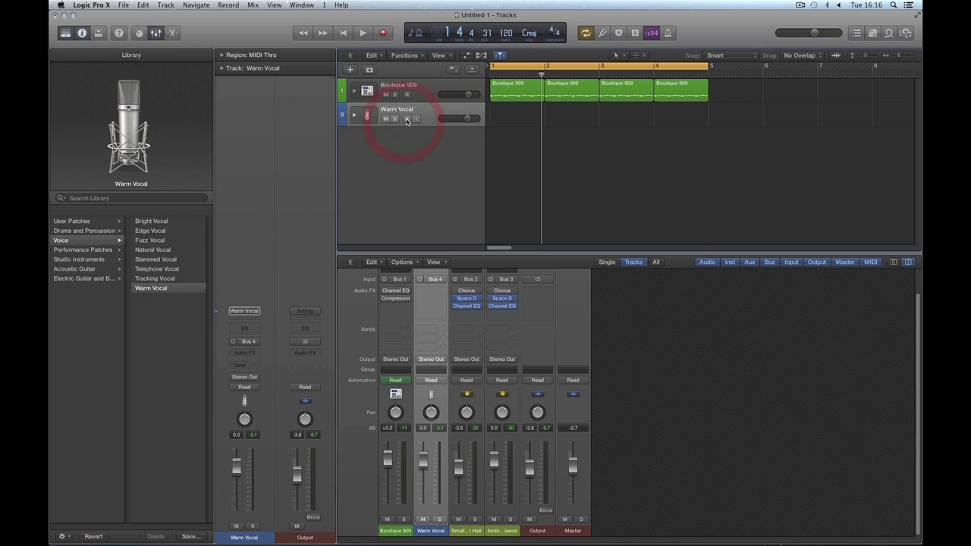
{"action": "left_click", "coordinate": [407, 119]}
Step: Record a vocal take on the Warm Vocal track from bar 1, ending in bar 4
{"action": "left_click", "coordinate": [345, 34]}
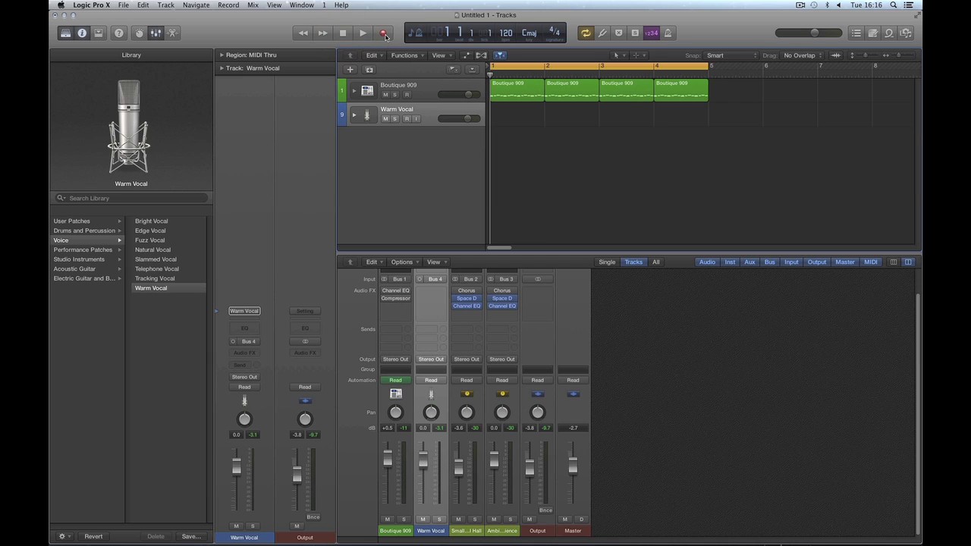
{"action": "left_click", "coordinate": [383, 33]}
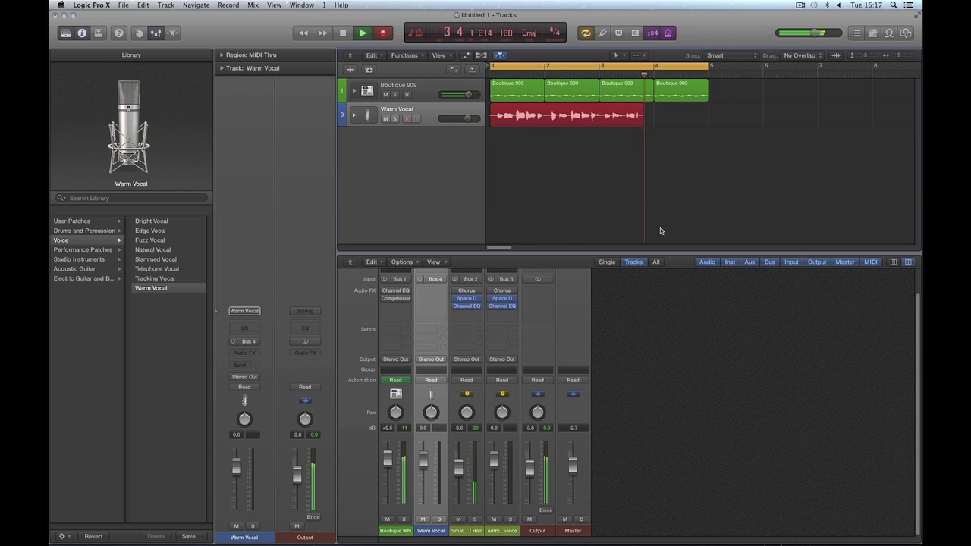
{"action": "key", "text": "space"}
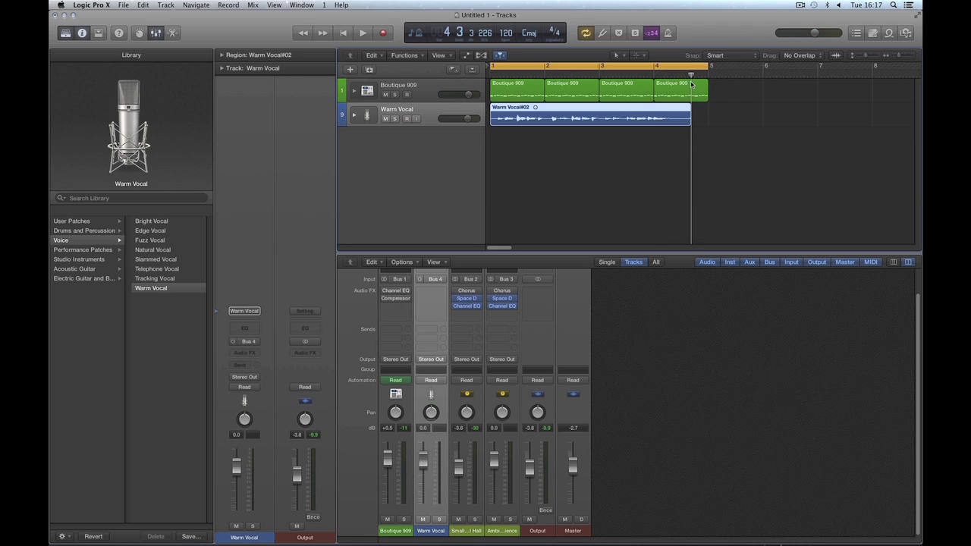
Step: Move the playhead to bar 6 and play the loop to hear the Warm Vocal take with the drums
{"action": "left_click_drag", "start_coordinate": [691, 77], "coordinate": [769, 75]}
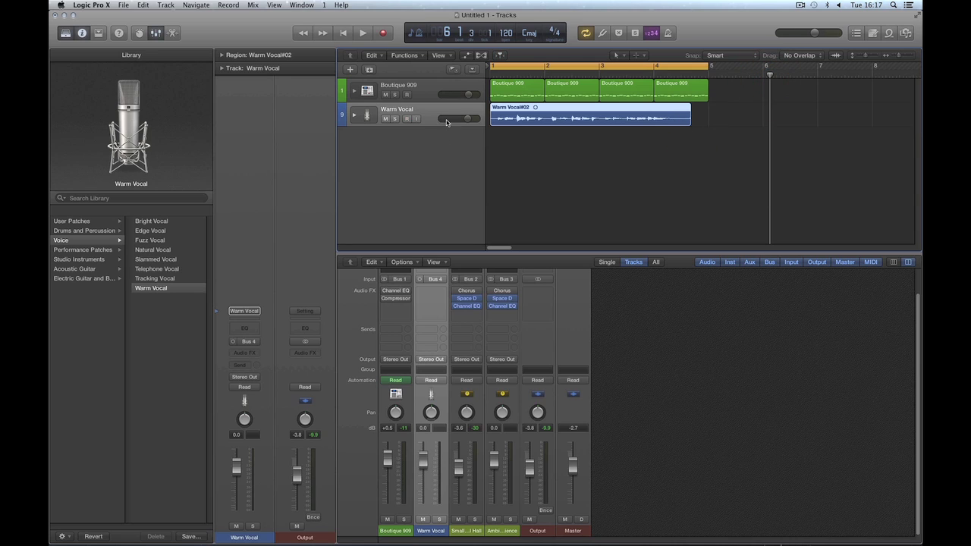
{"action": "key", "text": "space"}
{"action": "key", "text": "space"}
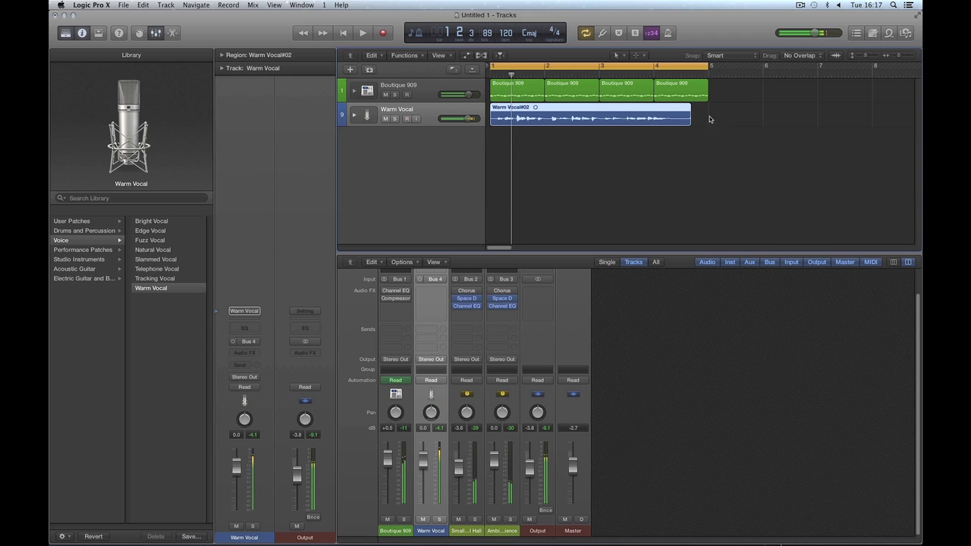
Step: Try to extend the end of the vocal region while the Warm Vocal stack is collapsed
{"action": "left_click", "coordinate": [690, 123]}
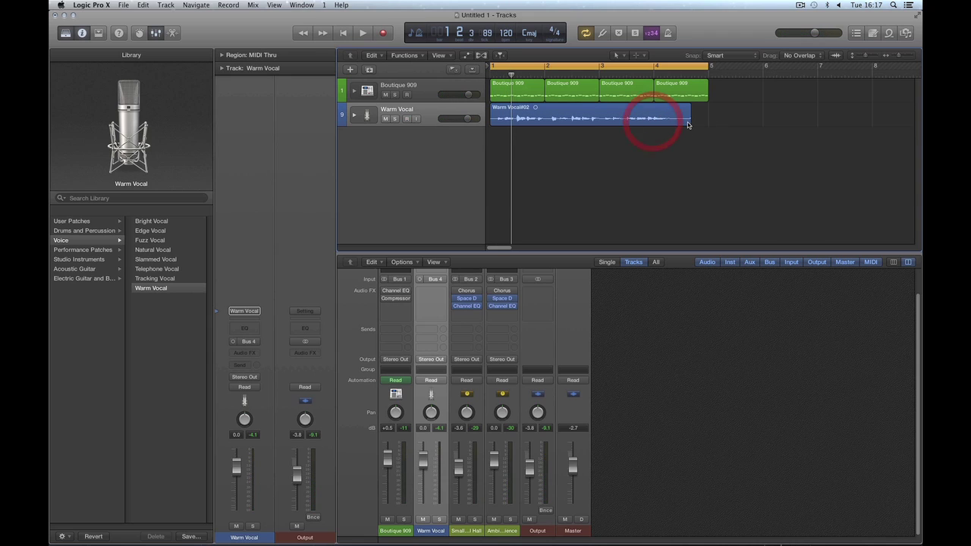
{"action": "left_click", "coordinate": [641, 120]}
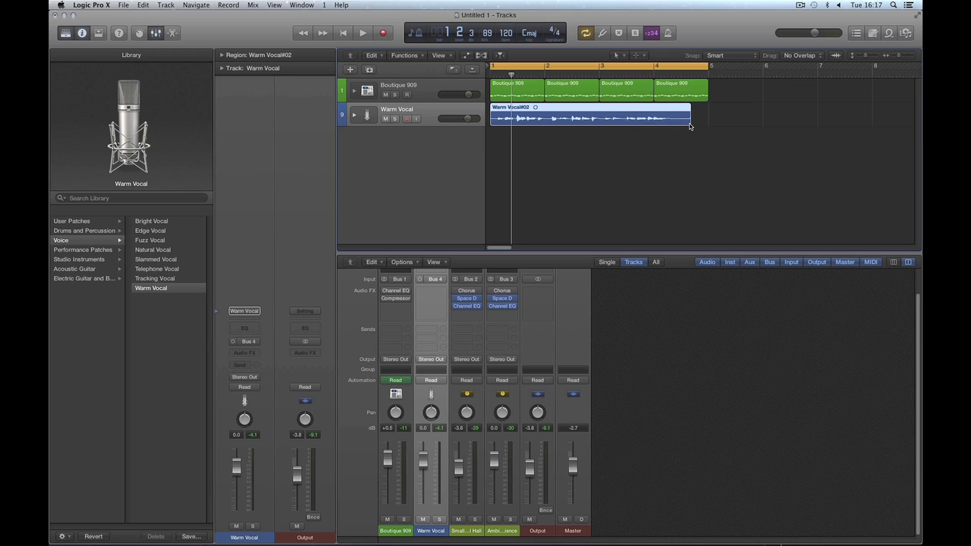
{"action": "left_click", "coordinate": [641, 120]}
{"action": "left_click", "coordinate": [652, 122]}
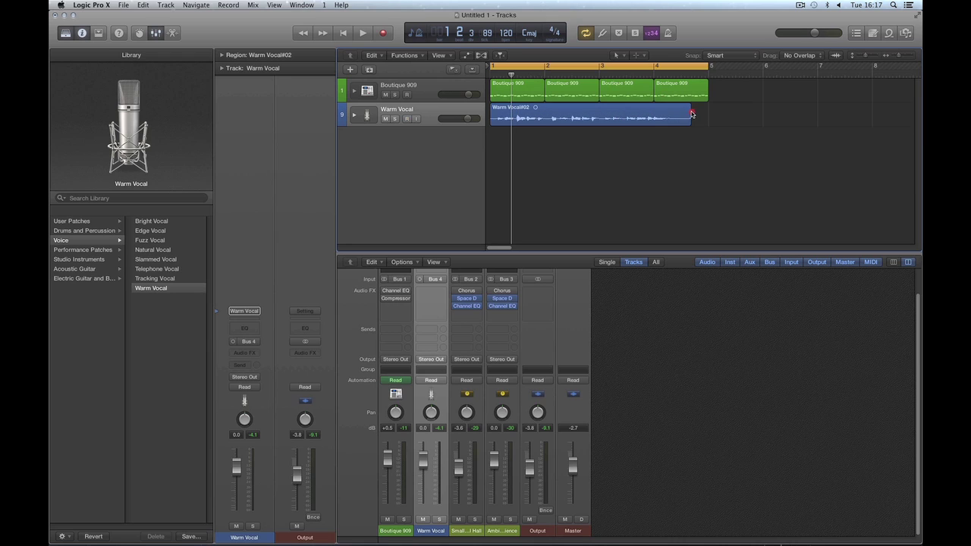
{"action": "mouse_move", "coordinate": [696, 109]}
{"action": "left_mouse_down"}
{"action": "mouse_move", "coordinate": [894, 114]}
{"action": "mouse_move", "coordinate": [713, 114]}
{"action": "mouse_move", "coordinate": [690, 125]}
{"action": "left_mouse_up"}
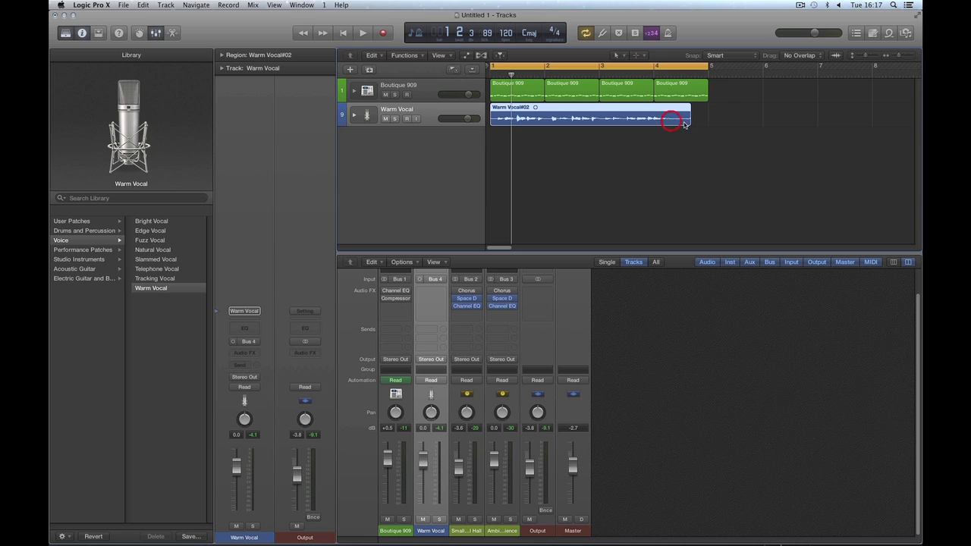
{"action": "left_click", "coordinate": [663, 123]}
{"action": "left_click", "coordinate": [665, 123]}
Step: Expand the Warm Vocal stack to view its subtracks, collapse it, and select the vocal region on the collapsed stack
{"action": "left_click", "coordinate": [353, 115]}
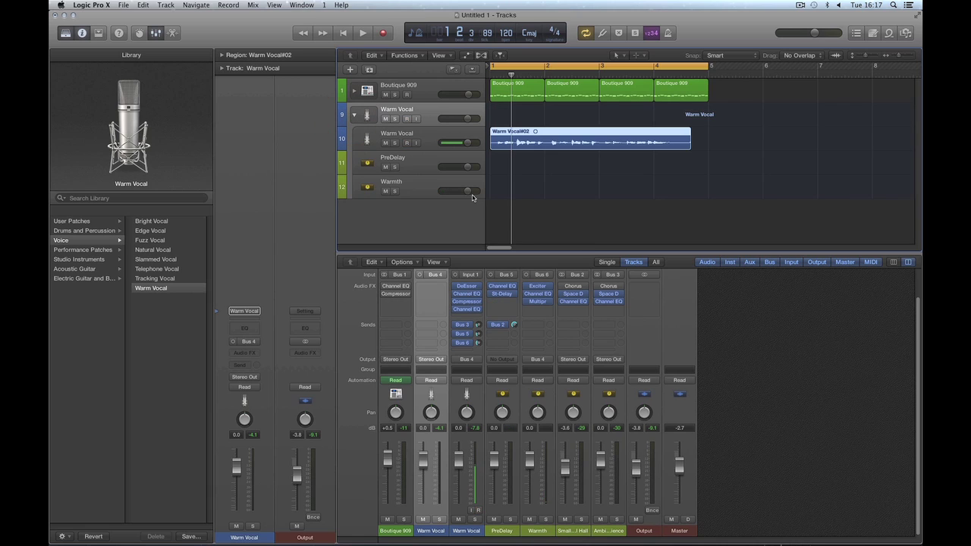
{"action": "left_click", "coordinate": [414, 112]}
{"action": "left_click", "coordinate": [353, 115]}
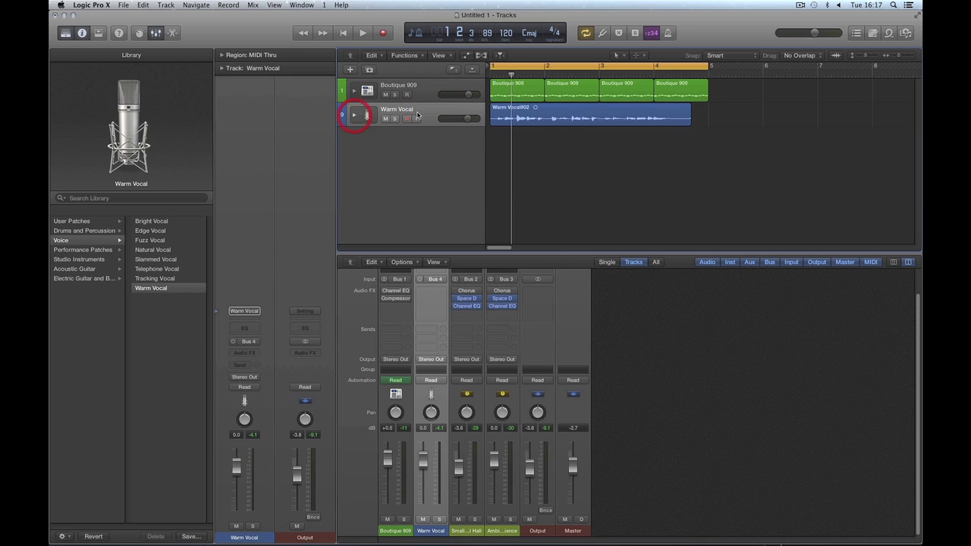
{"action": "left_click", "coordinate": [436, 112]}
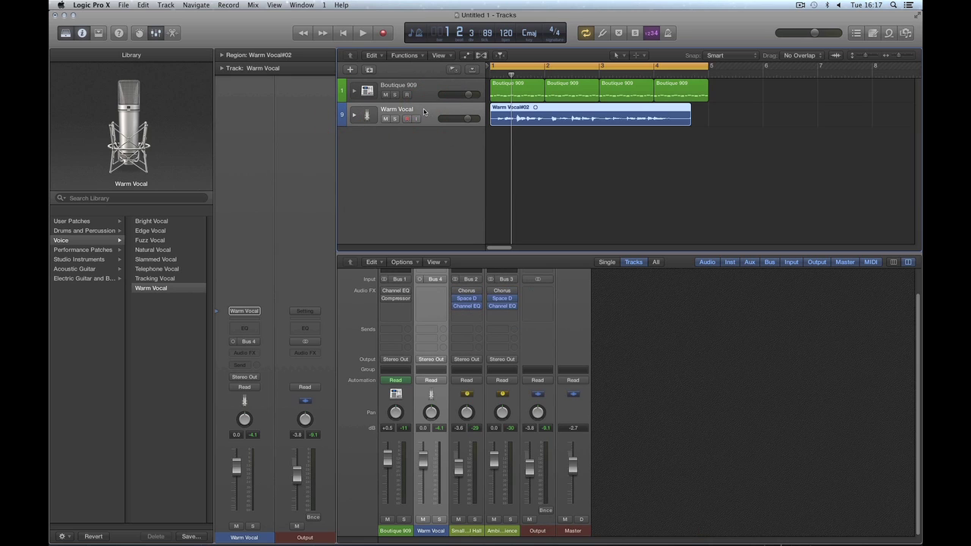
{"action": "left_click", "coordinate": [541, 110]}
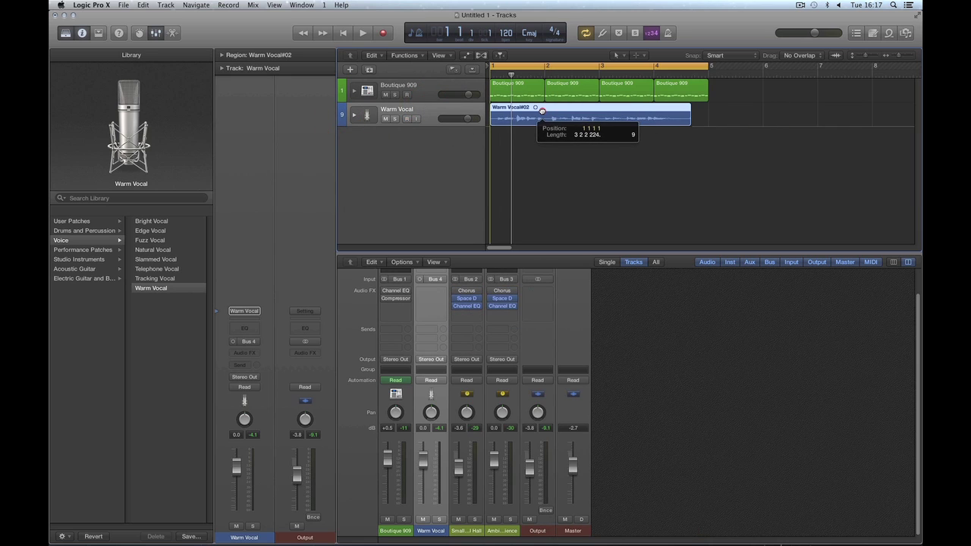
{"action": "left_click", "coordinate": [689, 119]}
Step: Extend the end of the vocal region slightly on the inner Warm Vocal track, with the stack expanded only for this edit
{"action": "left_click", "coordinate": [355, 116]}
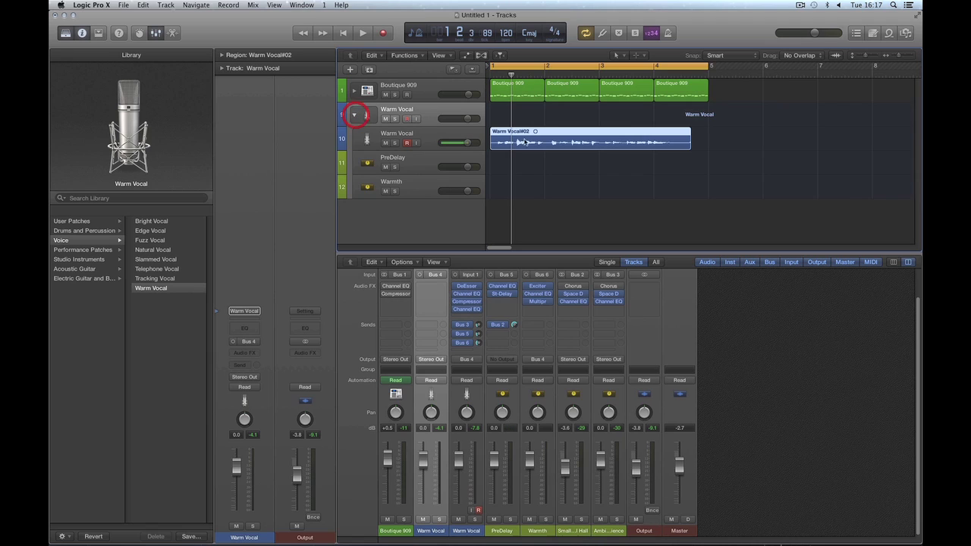
{"action": "left_click", "coordinate": [432, 135]}
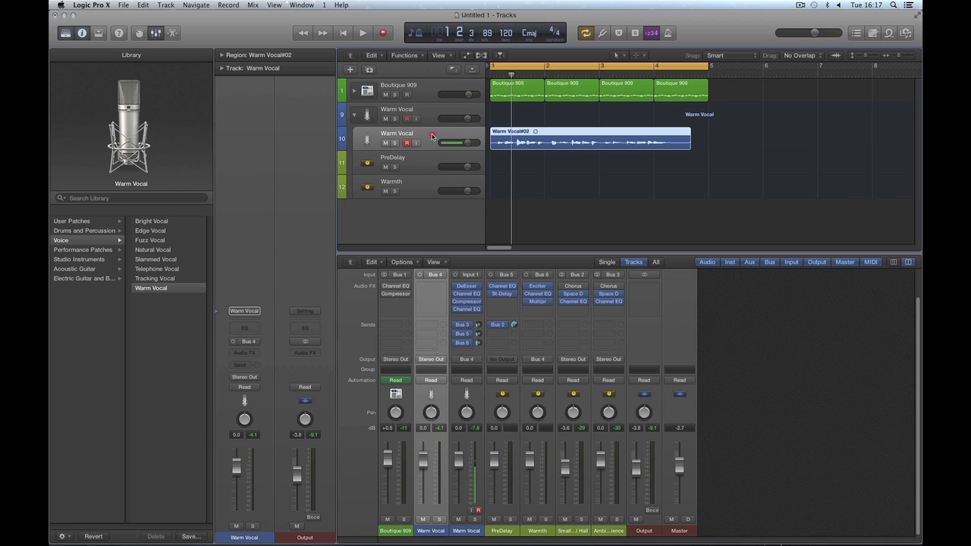
{"action": "mouse_move", "coordinate": [690, 147]}
{"action": "left_mouse_down"}
{"action": "mouse_move", "coordinate": [698, 149]}
{"action": "mouse_move", "coordinate": [626, 149]}
{"action": "mouse_move", "coordinate": [694, 150]}
{"action": "left_mouse_up"}
{"action": "left_click", "coordinate": [354, 114]}
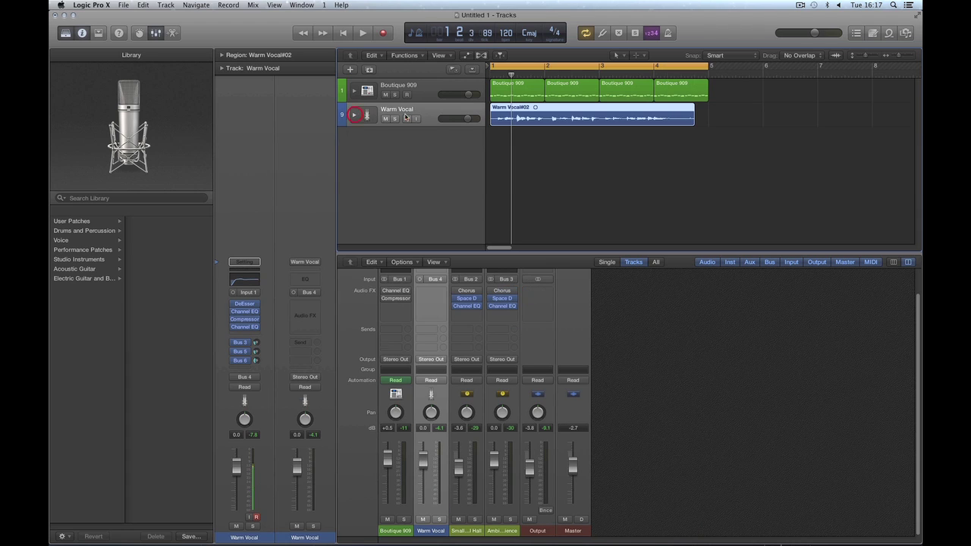
Step: Try to edit the vocal region on the collapsed stack, and briefly reveal the stack's subtracks
{"action": "mouse_move", "coordinate": [536, 111]}
{"action": "left_mouse_down"}
{"action": "mouse_move", "coordinate": [586, 114]}
{"action": "mouse_move", "coordinate": [534, 116]}
{"action": "left_mouse_up"}
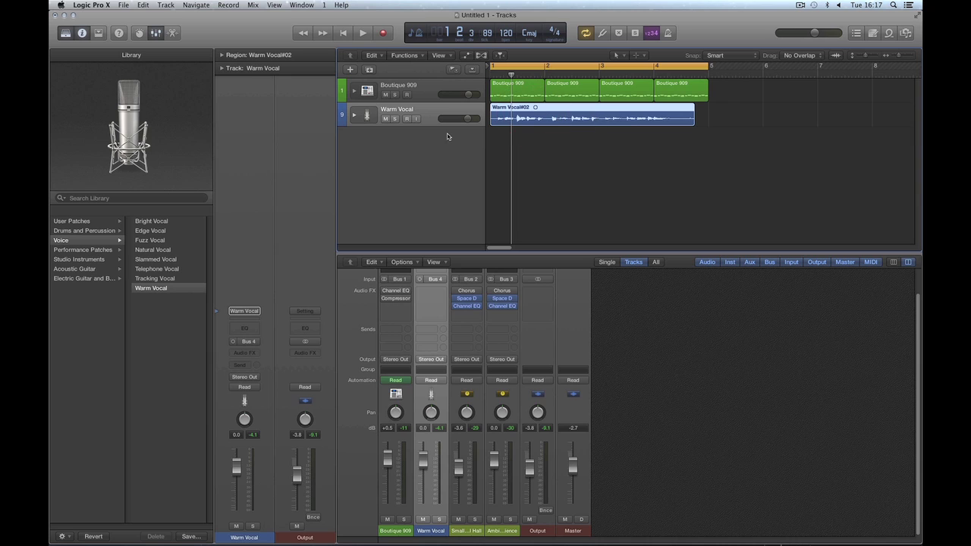
{"action": "left_click", "coordinate": [355, 115]}
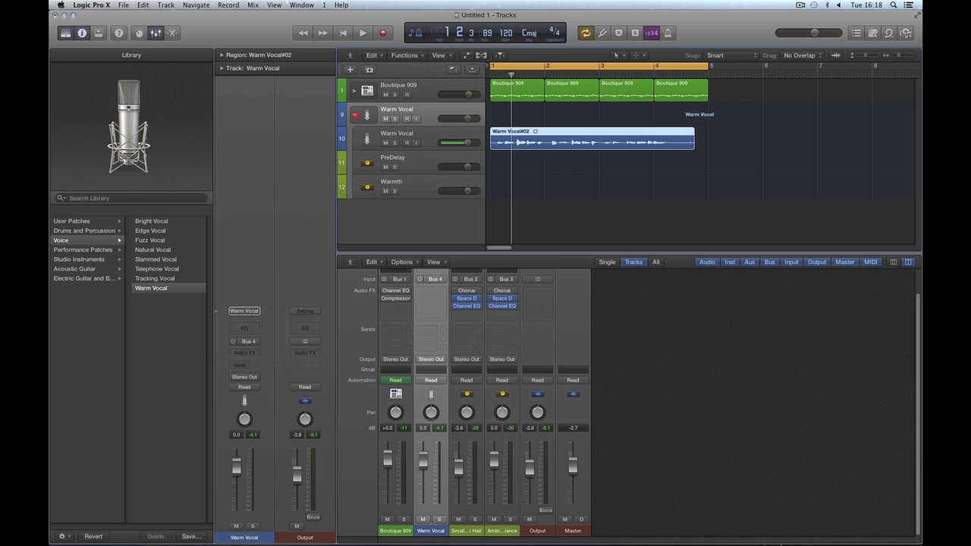
{"action": "left_click", "coordinate": [355, 115]}
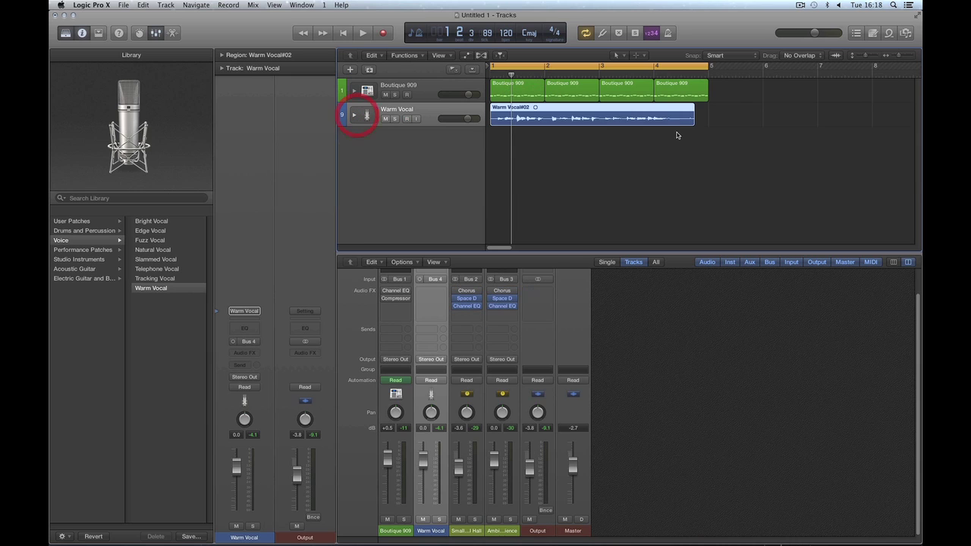
Step: Expand the Warm Vocal stack, set its inner Warm Vocal channel to -1.9 dB, and reselect the main stack track
{"action": "left_click", "coordinate": [354, 116]}
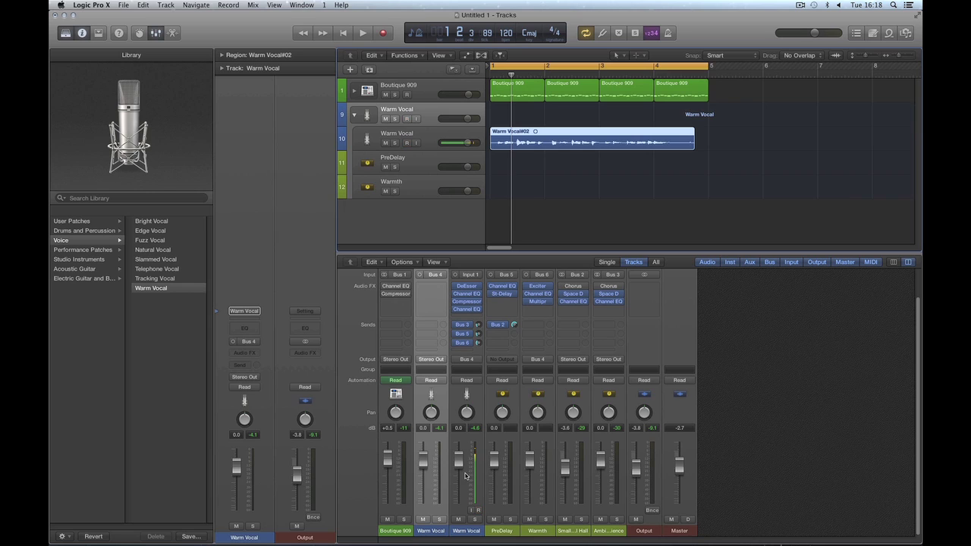
{"action": "left_click_drag", "start_coordinate": [459, 460], "coordinate": [459, 465]}
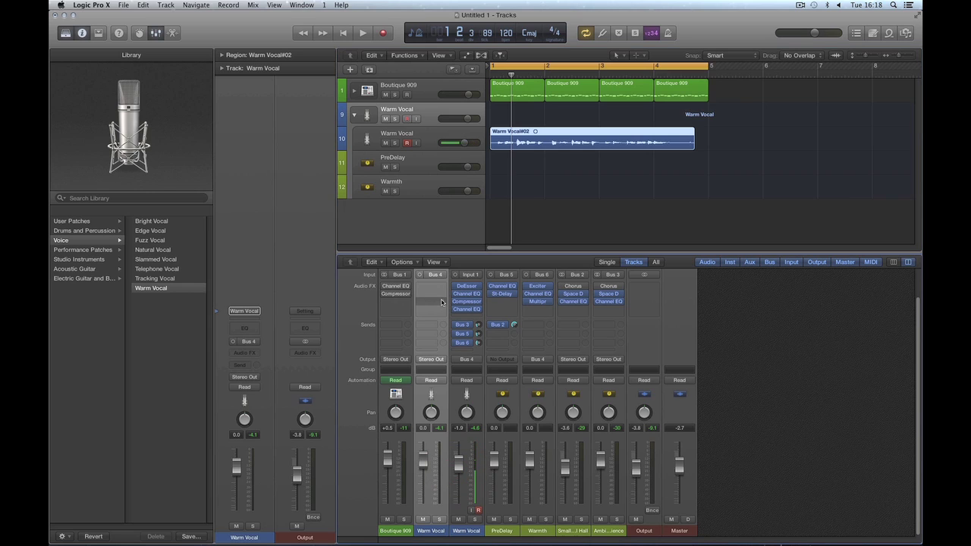
{"action": "left_click", "coordinate": [427, 118]}
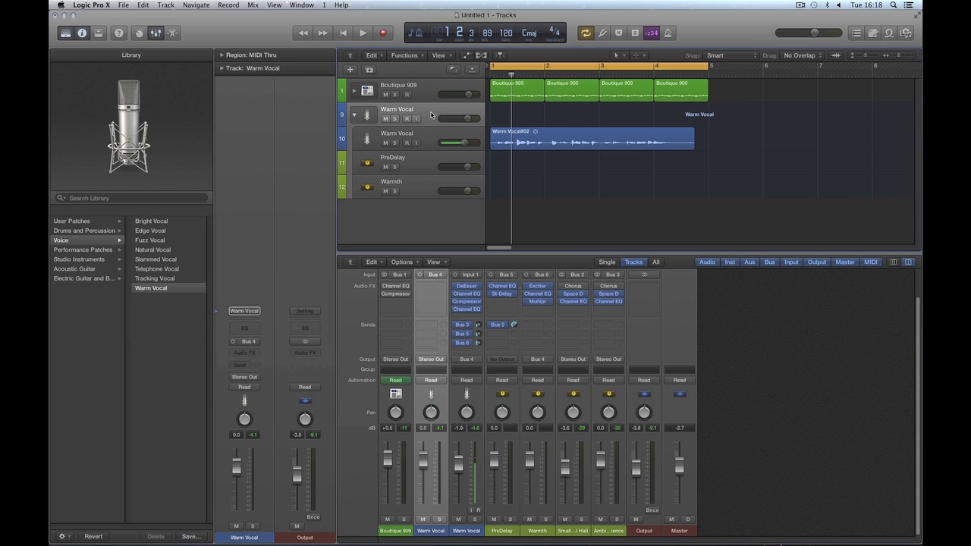
{"action": "key", "text": "ctrl+r"}
{"action": "left_click", "coordinate": [430, 142]}
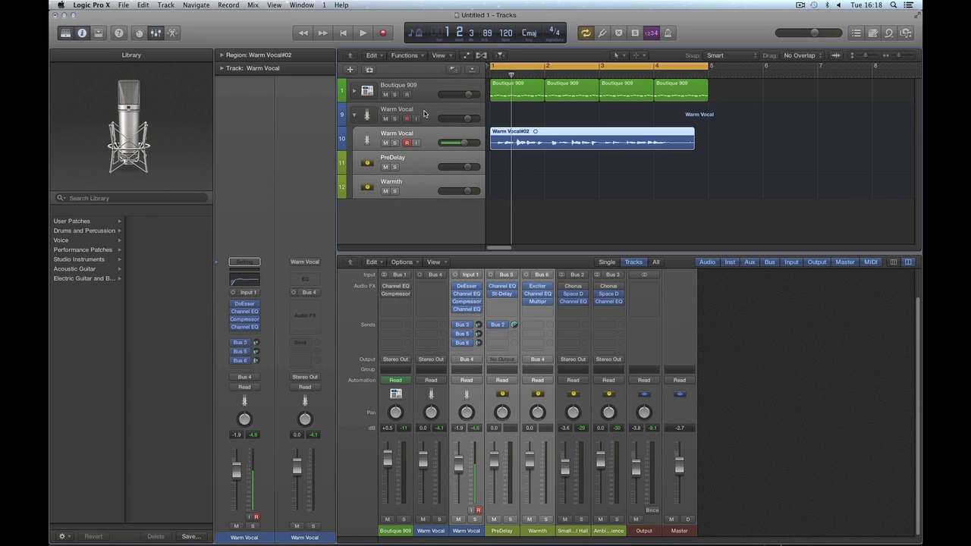
{"action": "left_click", "coordinate": [424, 115]}
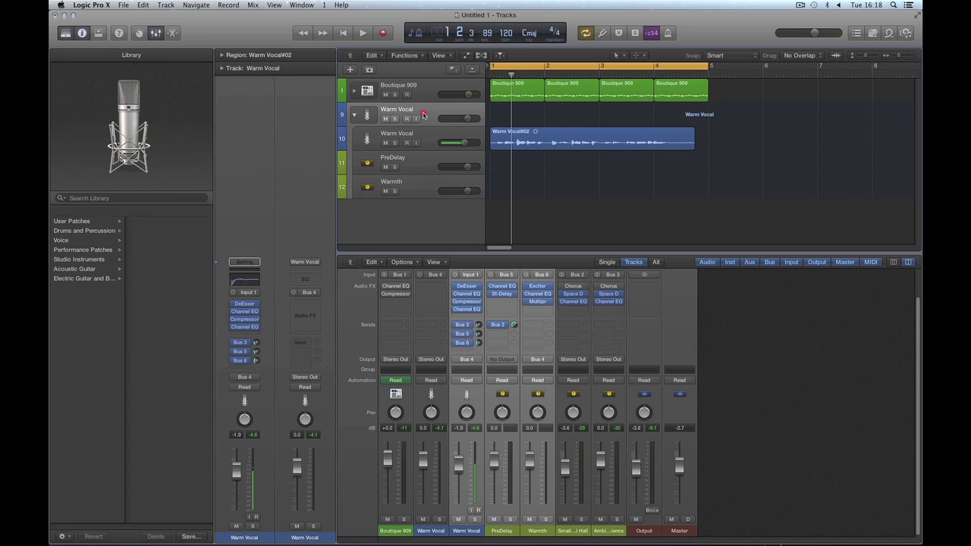
Step: Set the Warm Vocal stack to -2.9 dB, inner vocal to -4.9, PreDelay to -2.1 and Warmth to -4.2 while auditioning the loop
{"action": "left_click", "coordinate": [353, 114]}
{"action": "left_click_drag", "start_coordinate": [467, 118], "coordinate": [460, 205]}
{"action": "key", "text": "space"}
{"action": "left_click", "coordinate": [460, 142]}
{"action": "key", "text": "space"}
{"action": "left_click", "coordinate": [462, 119]}
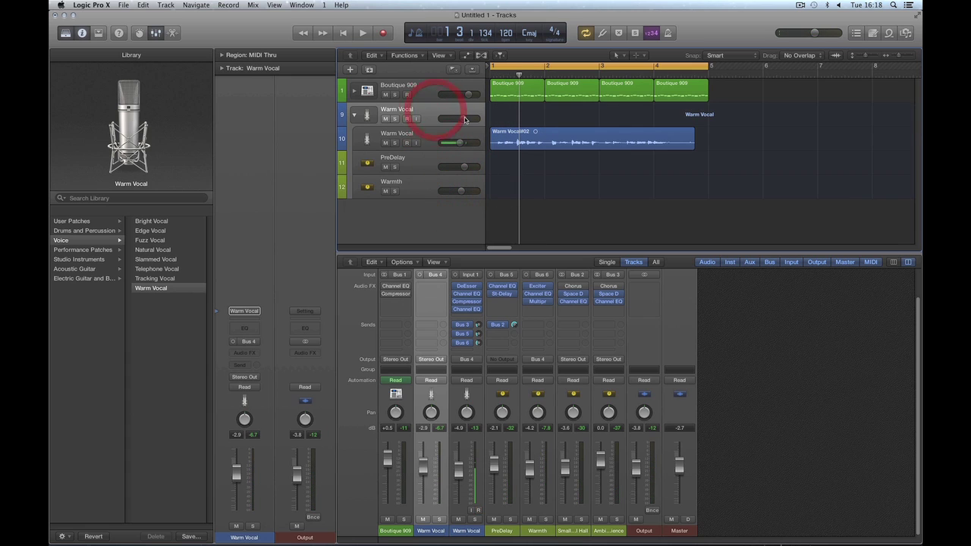
{"action": "key", "text": "space"}
{"action": "key", "text": "space"}
Step: Select the stack's subtracks, return to its main track, play the loop to check the vocal balance, and collapse the stack
{"action": "left_click", "coordinate": [402, 136]}
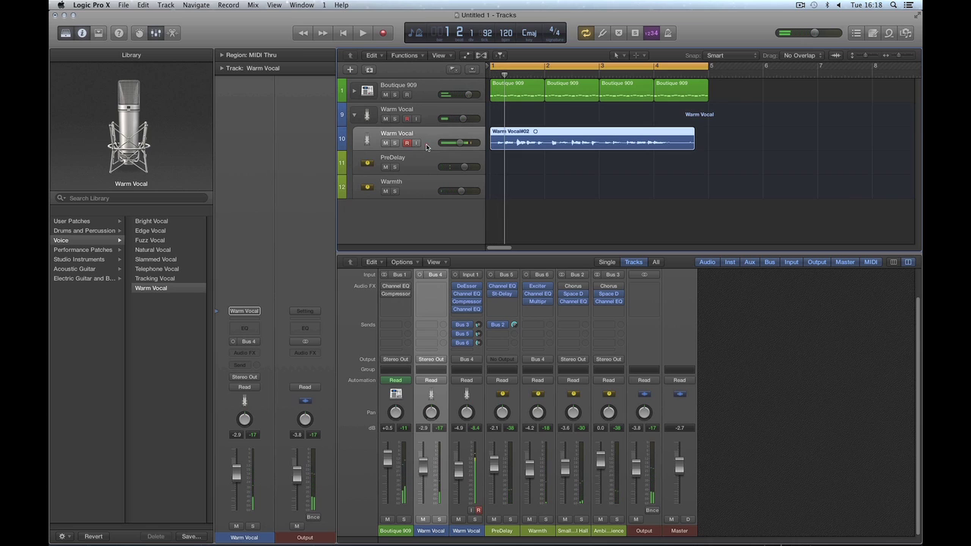
{"action": "left_click", "coordinate": [427, 188]}
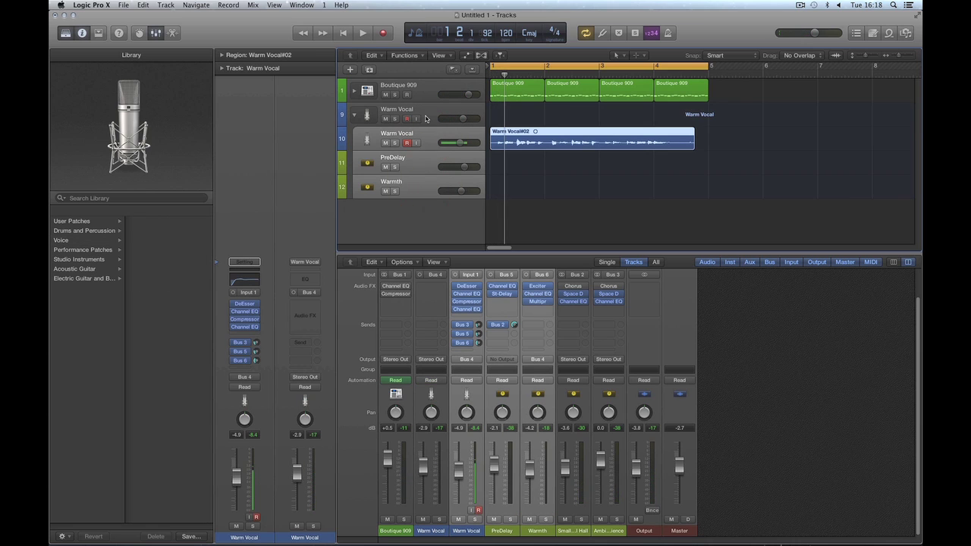
{"action": "left_click", "coordinate": [446, 111]}
{"action": "left_click_drag", "start_coordinate": [463, 118], "coordinate": [466, 120]}
{"action": "key", "text": "space"}
{"action": "key", "text": "space"}
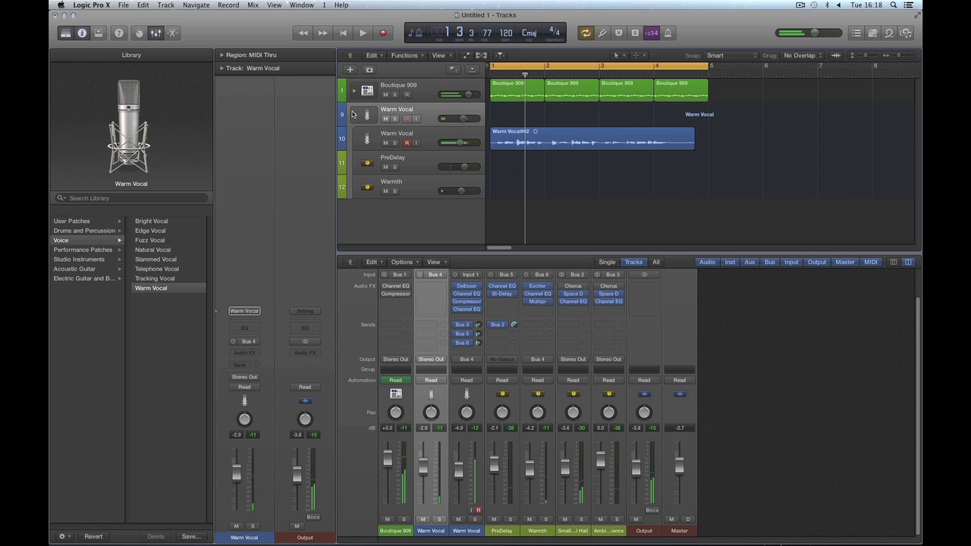
{"action": "left_click", "coordinate": [353, 114]}
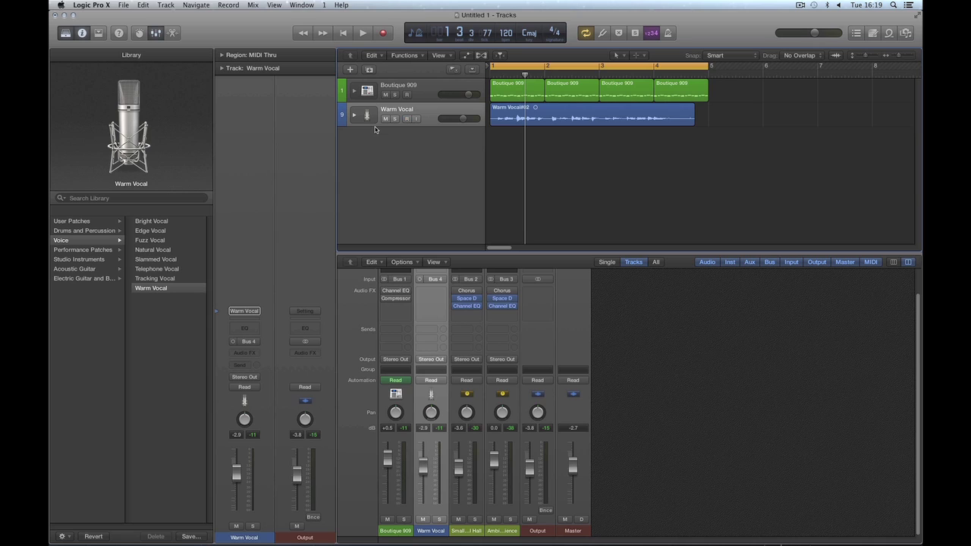
Step: Select the Warm Vocal track, enlarge the mixer to show the channel settings and EQ, and hide the Library
{"action": "left_click", "coordinate": [422, 91]}
{"action": "left_click", "coordinate": [427, 116]}
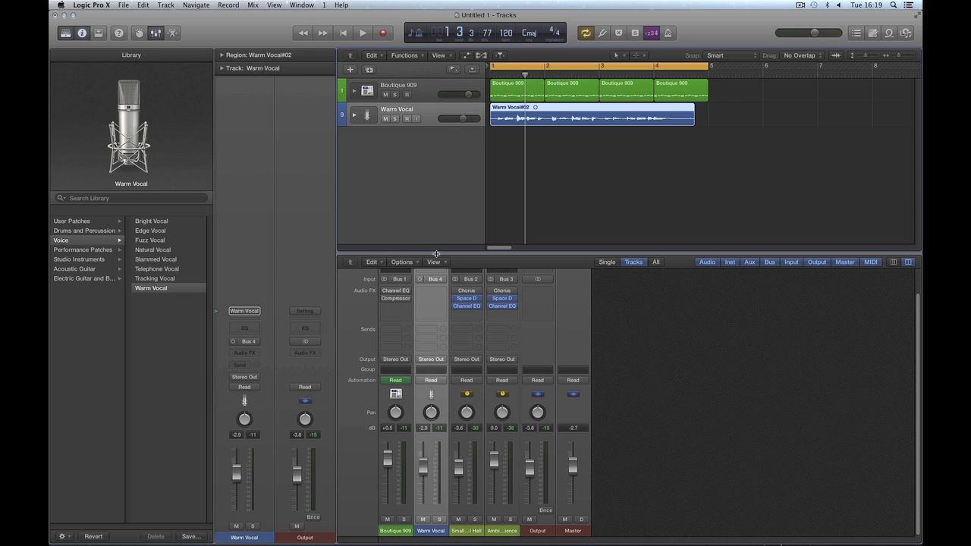
{"action": "left_click_drag", "start_coordinate": [437, 255], "coordinate": [435, 220]}
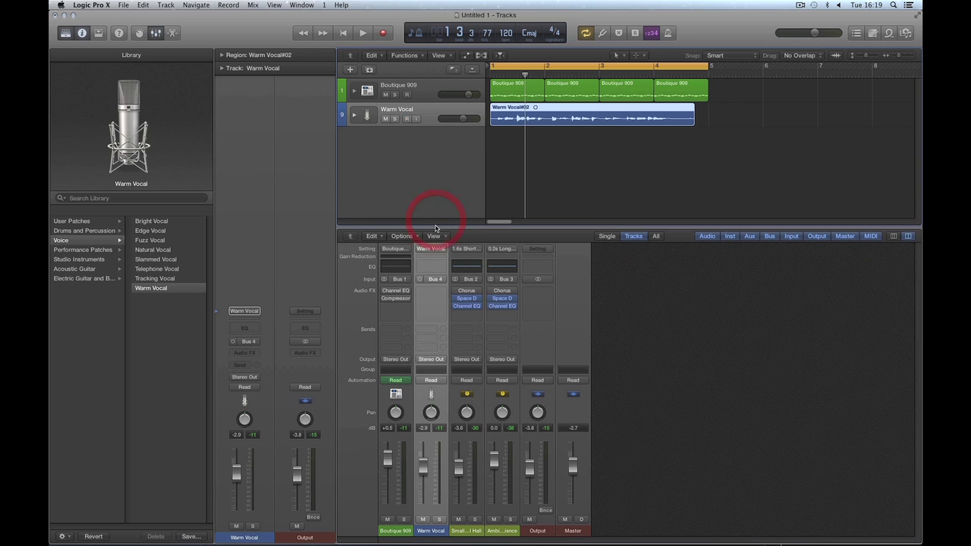
{"action": "left_click", "coordinate": [433, 202]}
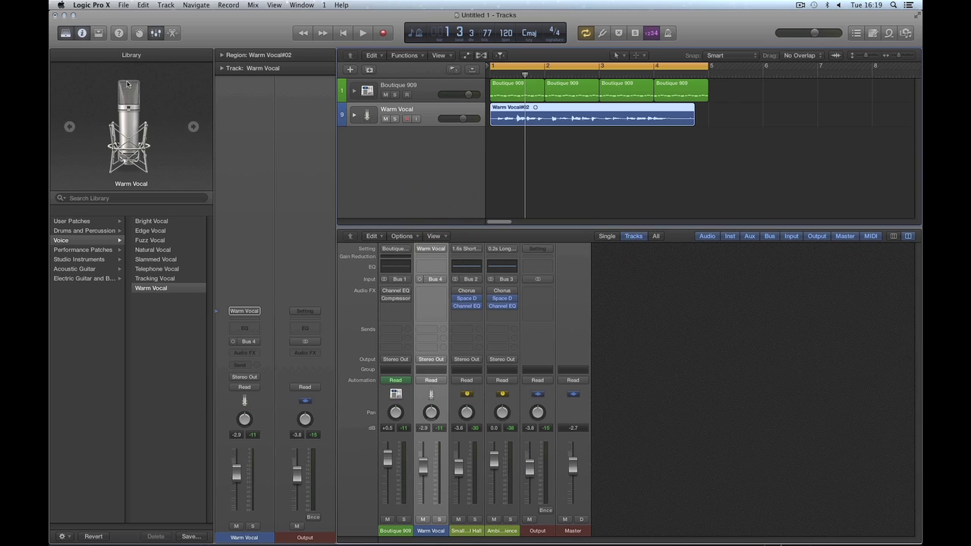
{"action": "left_click", "coordinate": [66, 33]}
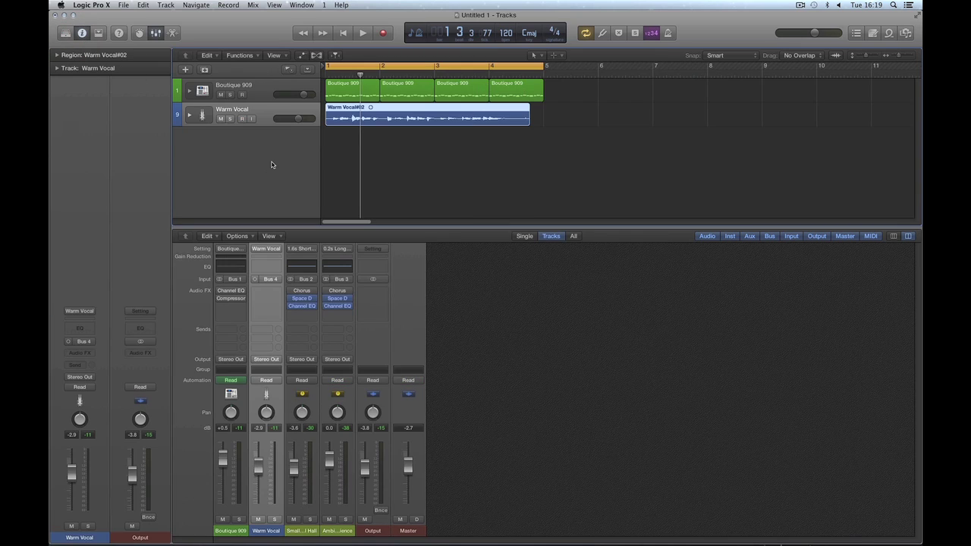